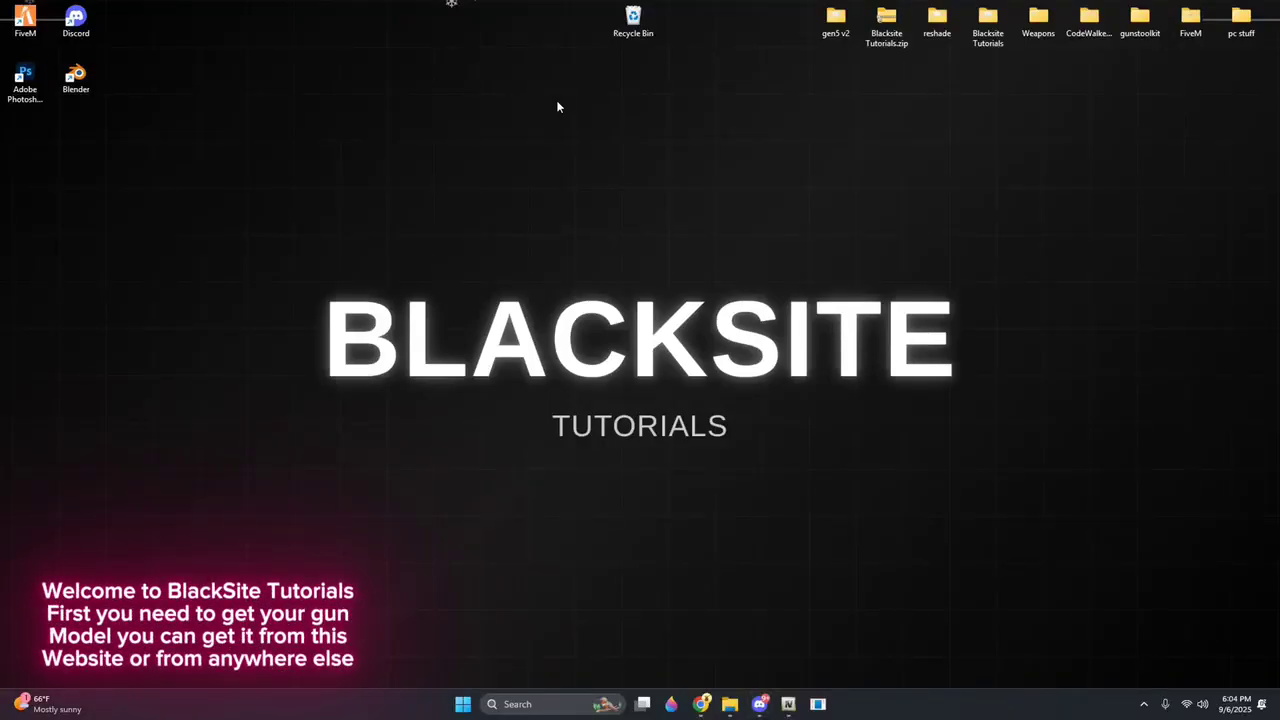
Browse the gta5-mods.com weapons listing to page 2, then switch to Photopea
{"action": "left_click", "coordinate": [703, 703]}
{"action": "left_click_drag", "start_coordinate": [211, 42], "coordinate": [95, 41]}
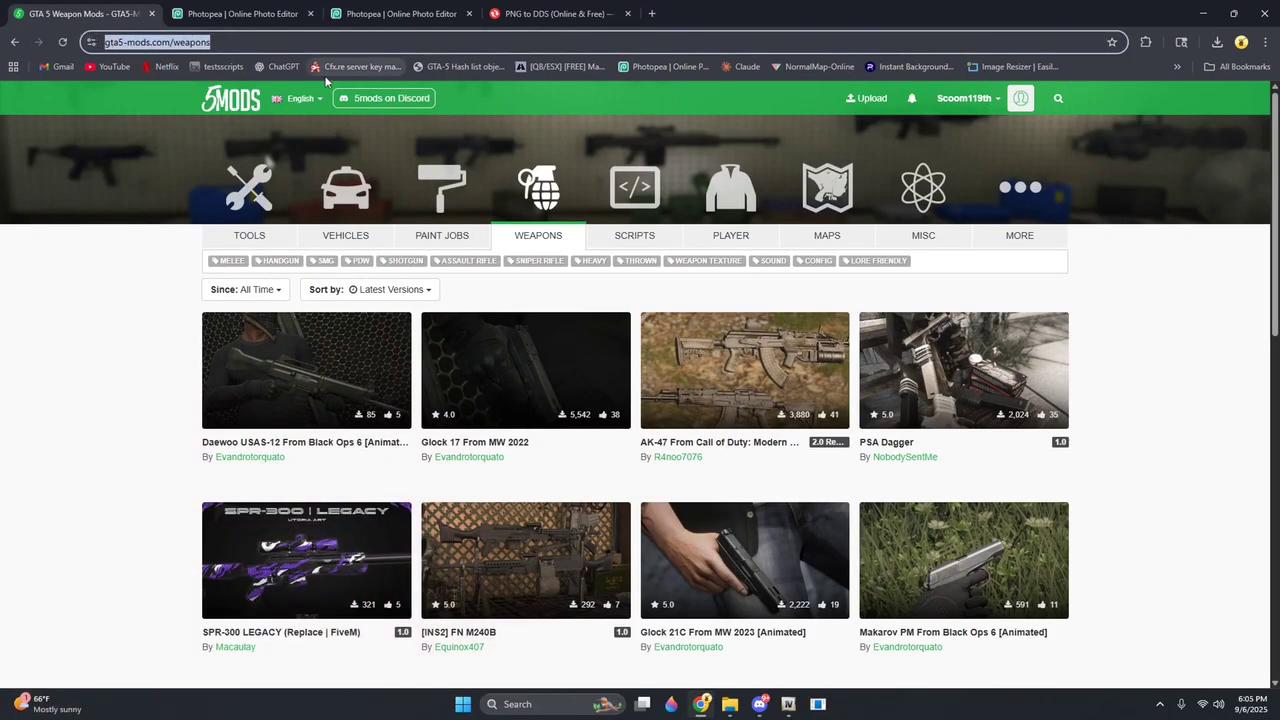
{"action": "scroll", "coordinate": [534, 329], "scroll_direction": "down", "scroll_amount": 15}
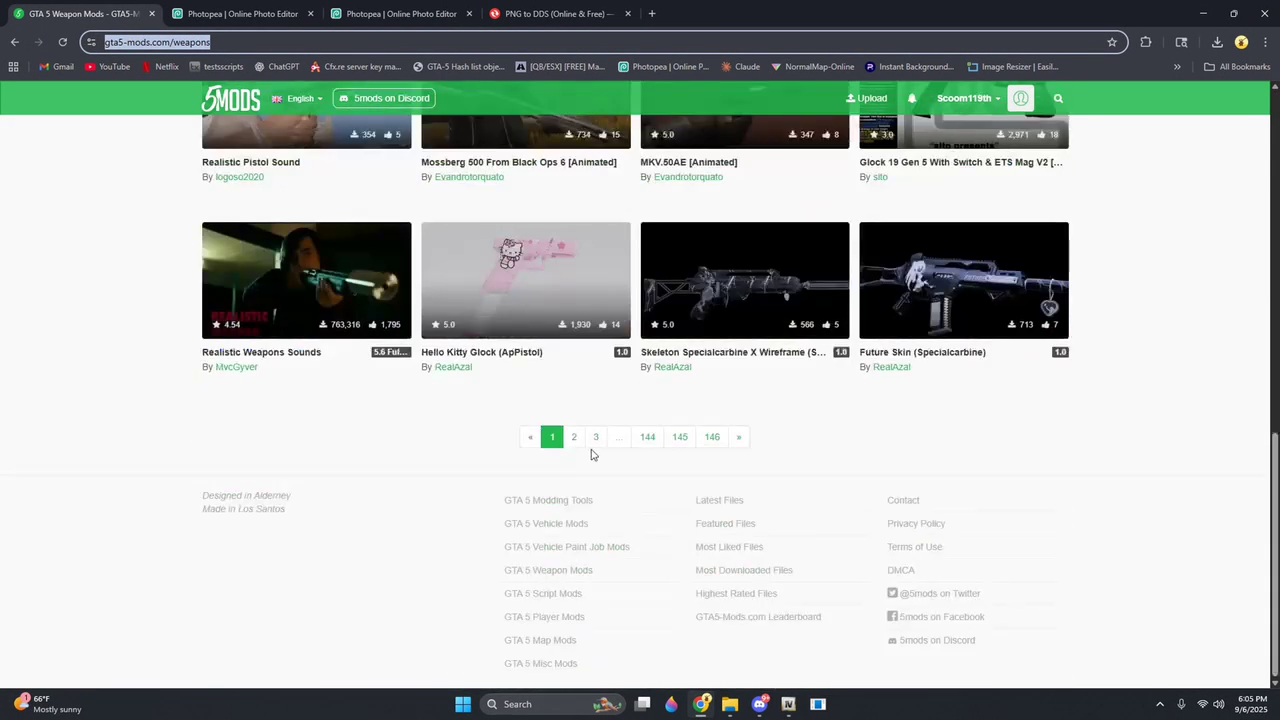
{"action": "left_click", "coordinate": [575, 435]}
{"action": "scroll", "coordinate": [742, 393], "scroll_direction": "down", "scroll_amount": 5}
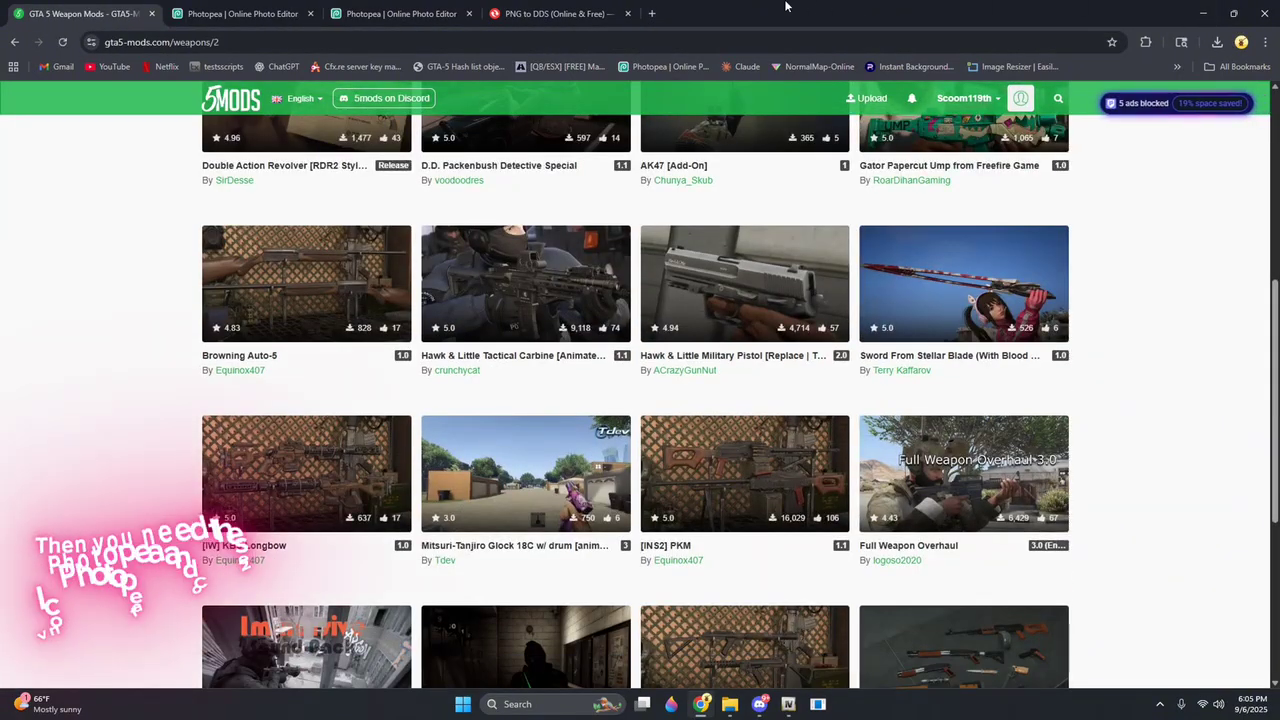
{"action": "left_click", "coordinate": [243, 13]}
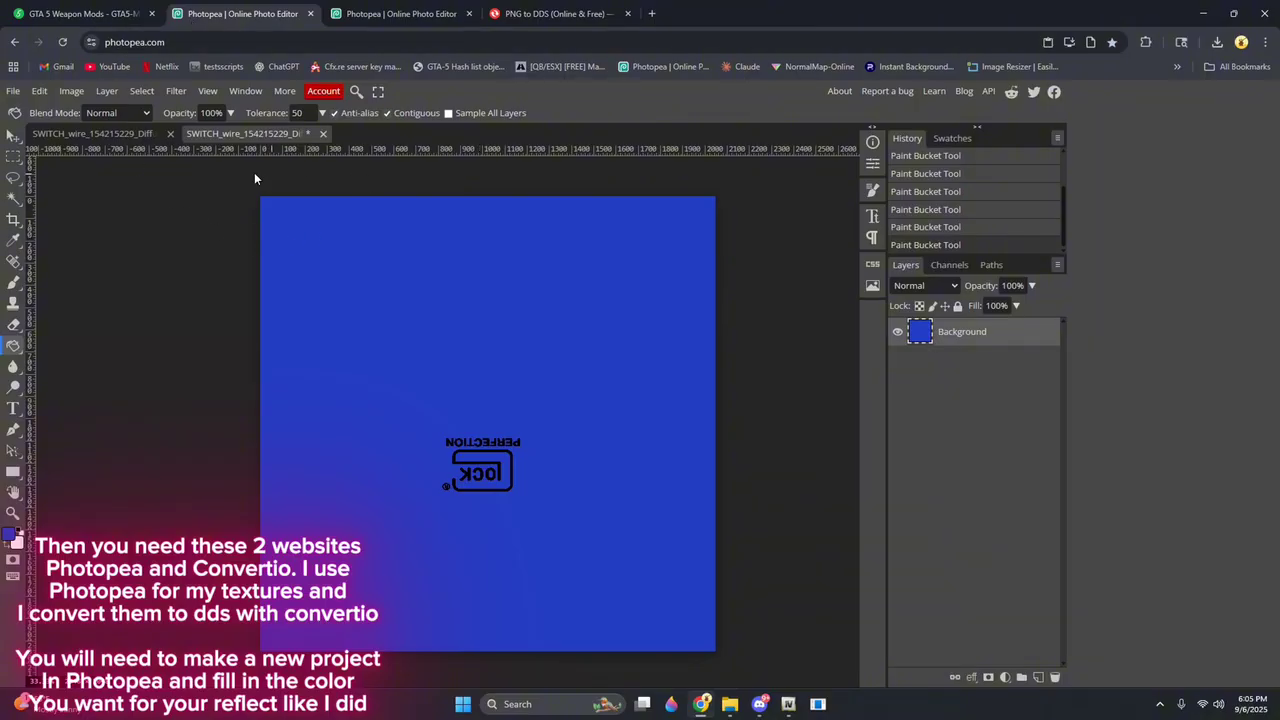
Look over the blue New Project.psd and Convertio's PNG-to-DDS page, then return to SWITCH_wire
{"action": "left_click", "coordinate": [362, 10]}
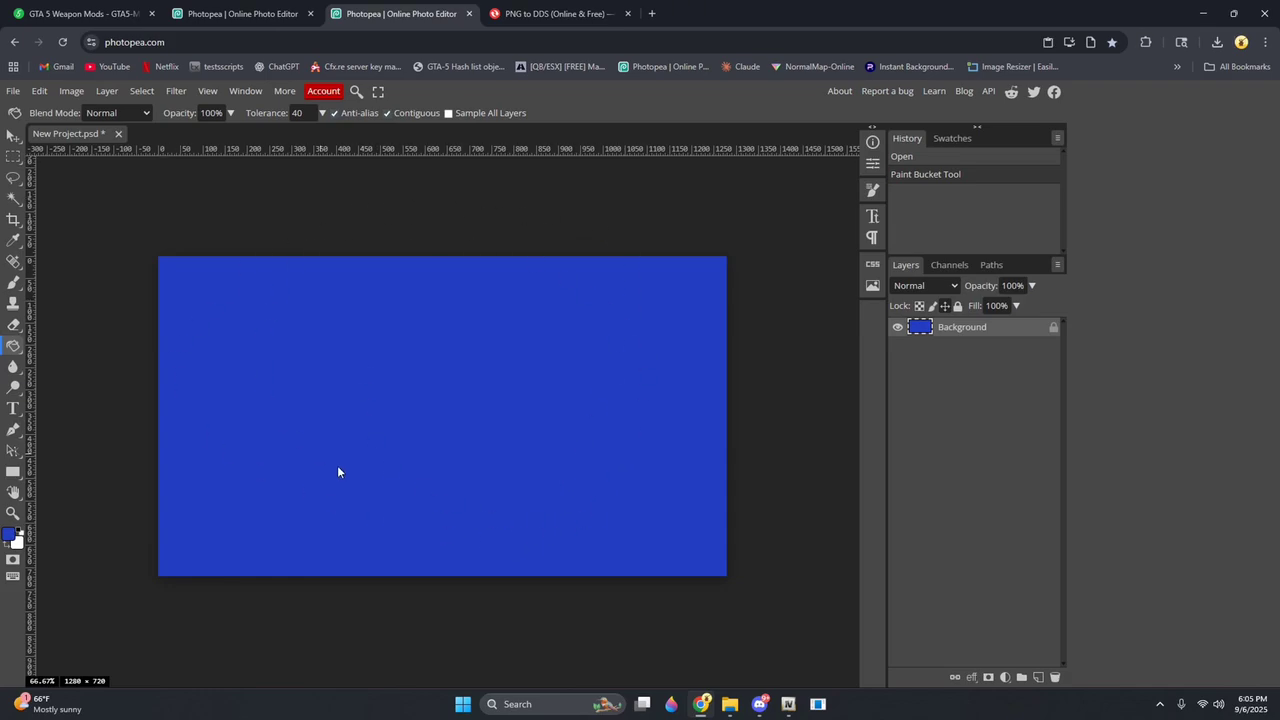
{"action": "left_click", "coordinate": [537, 12]}
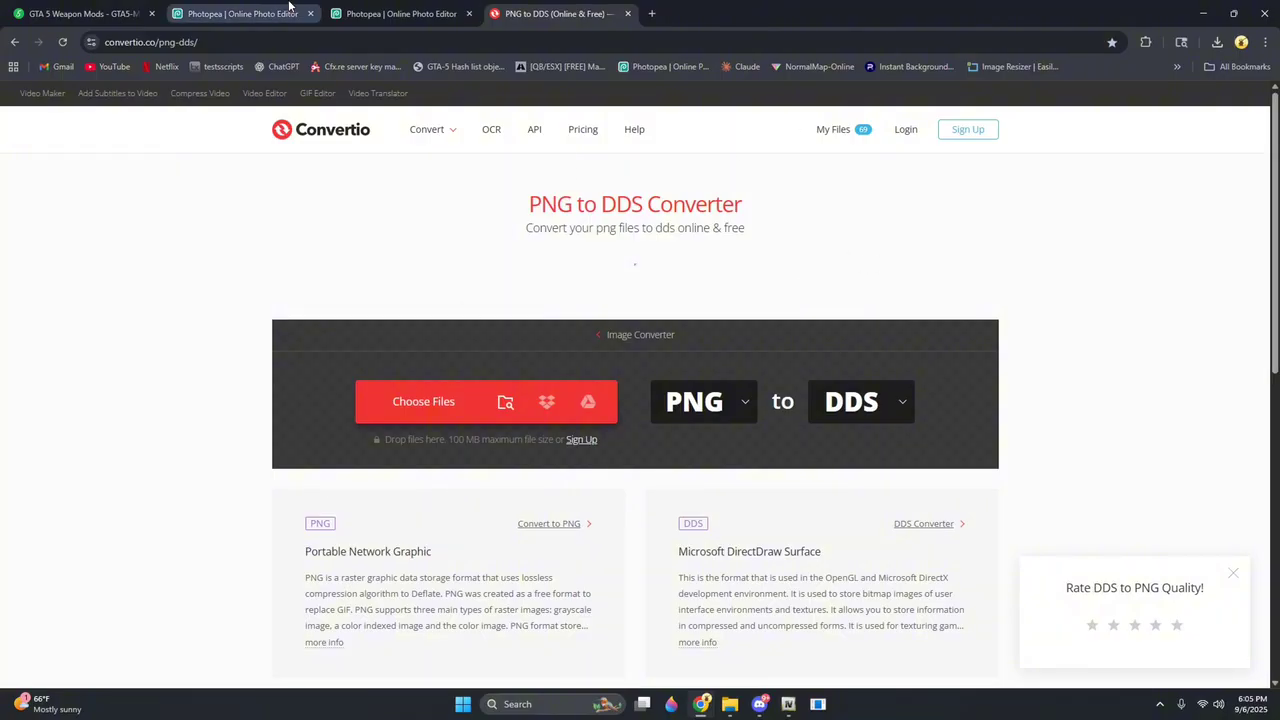
{"action": "left_click", "coordinate": [240, 13]}
Export the blue SWITCH_wire diffuse texture as a PNG
{"action": "left_click", "coordinate": [13, 91]}
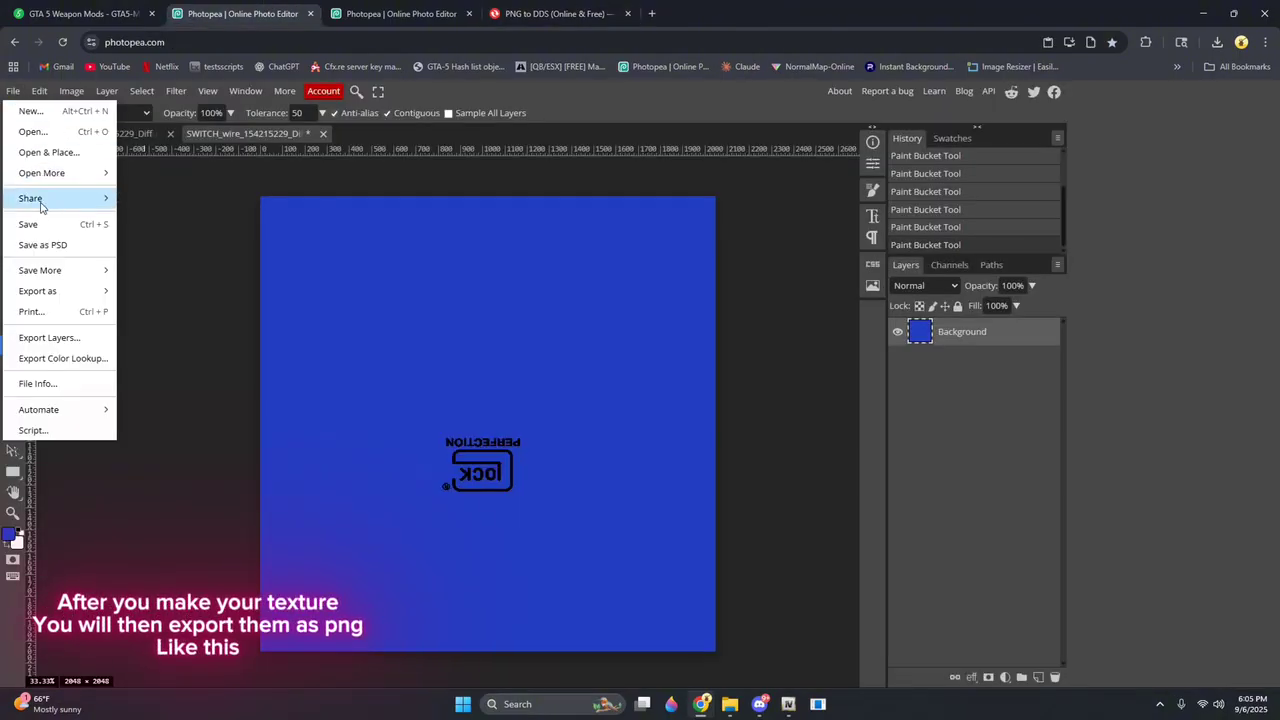
{"action": "mouse_move", "coordinate": [36, 290]}
{"action": "left_click", "coordinate": [131, 293]}
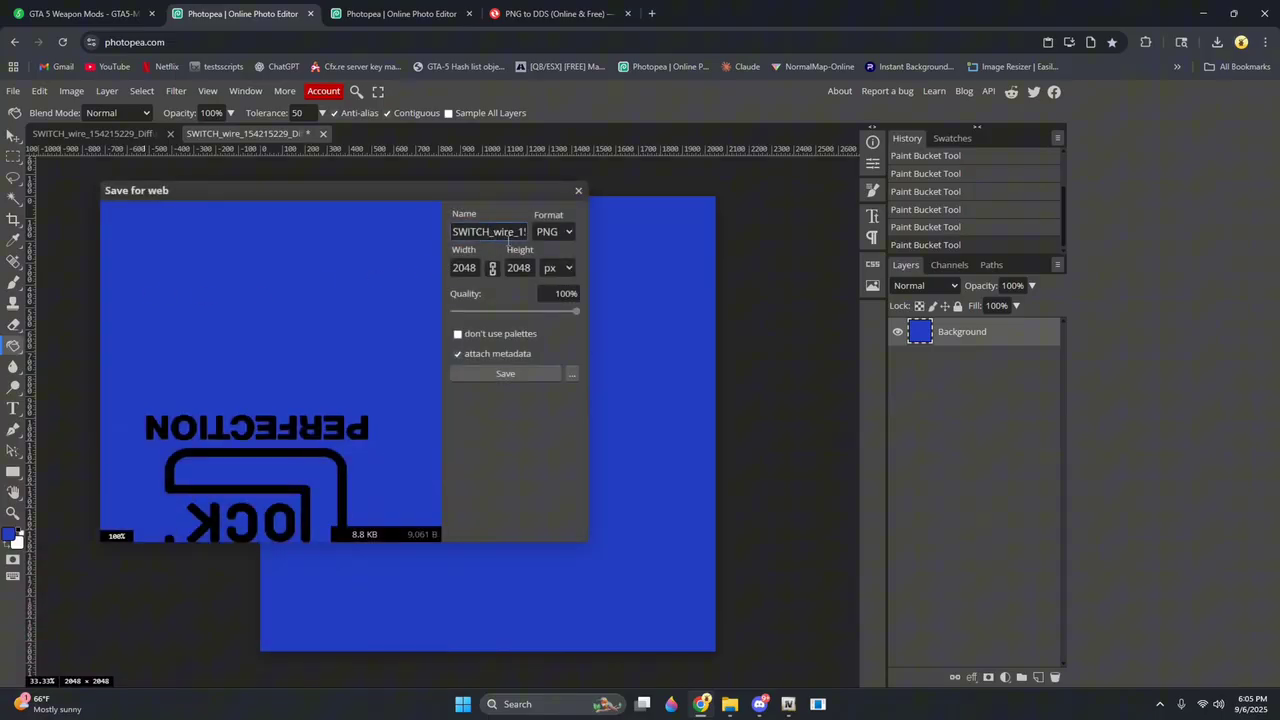
{"action": "left_click", "coordinate": [492, 372]}
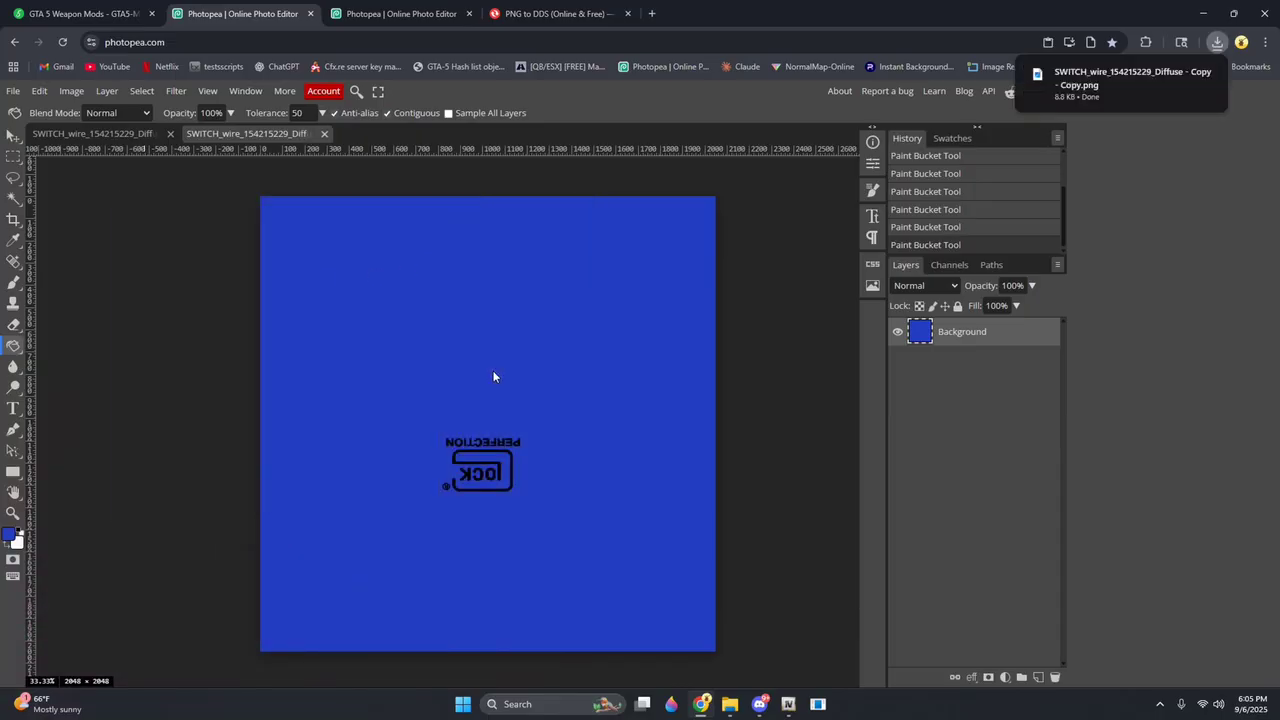
Export the plain blue New Project as BlueTexture.png
{"action": "left_click", "coordinate": [368, 12]}
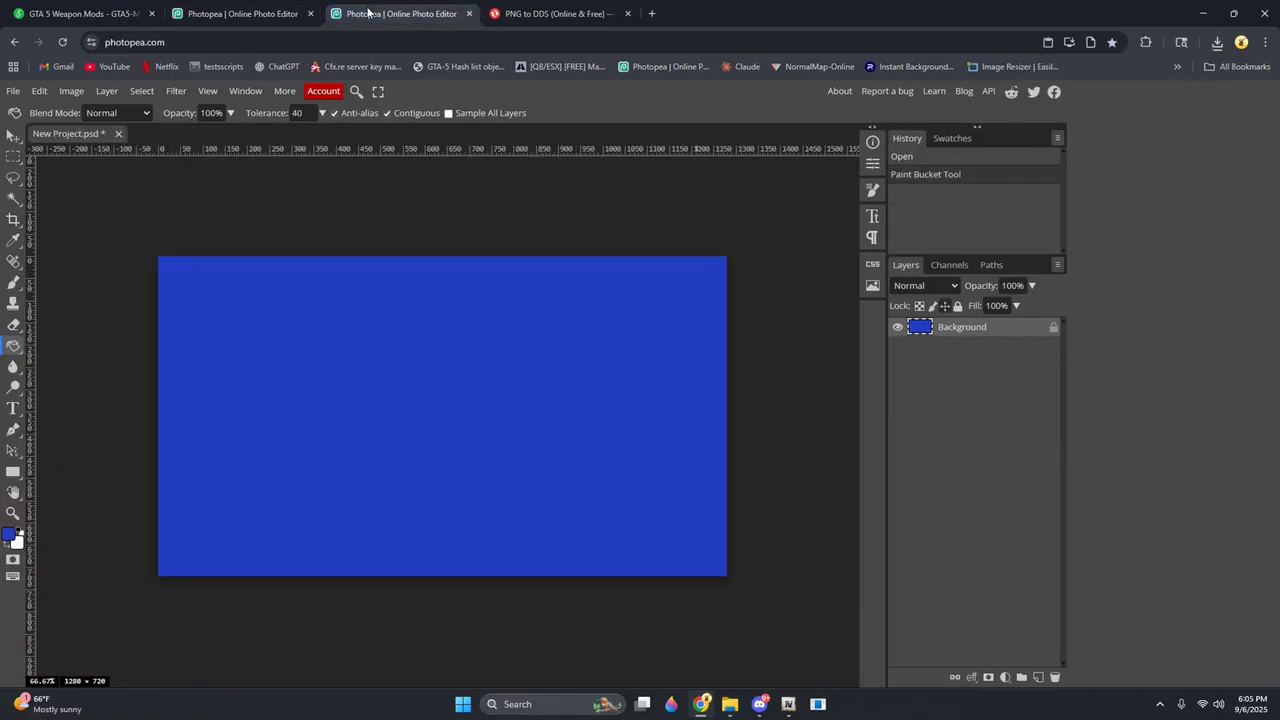
{"action": "left_click", "coordinate": [13, 91]}
{"action": "mouse_move", "coordinate": [50, 291]}
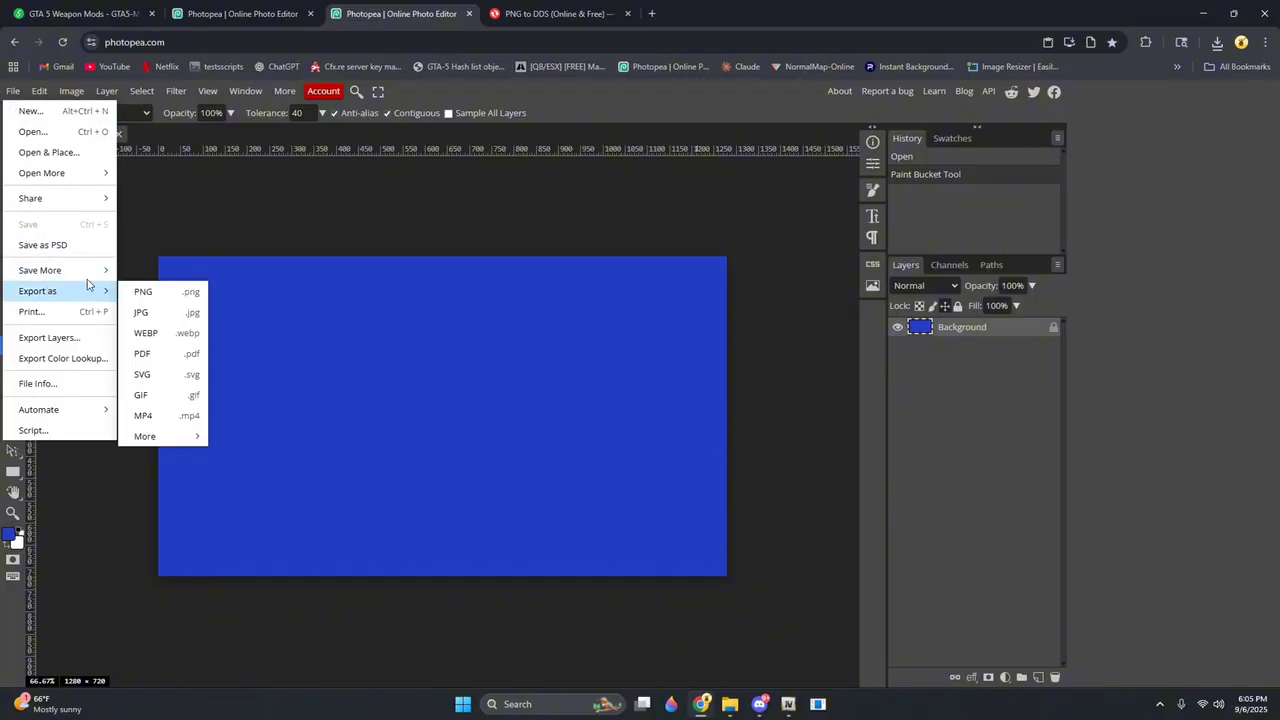
{"action": "left_click", "coordinate": [174, 291]}
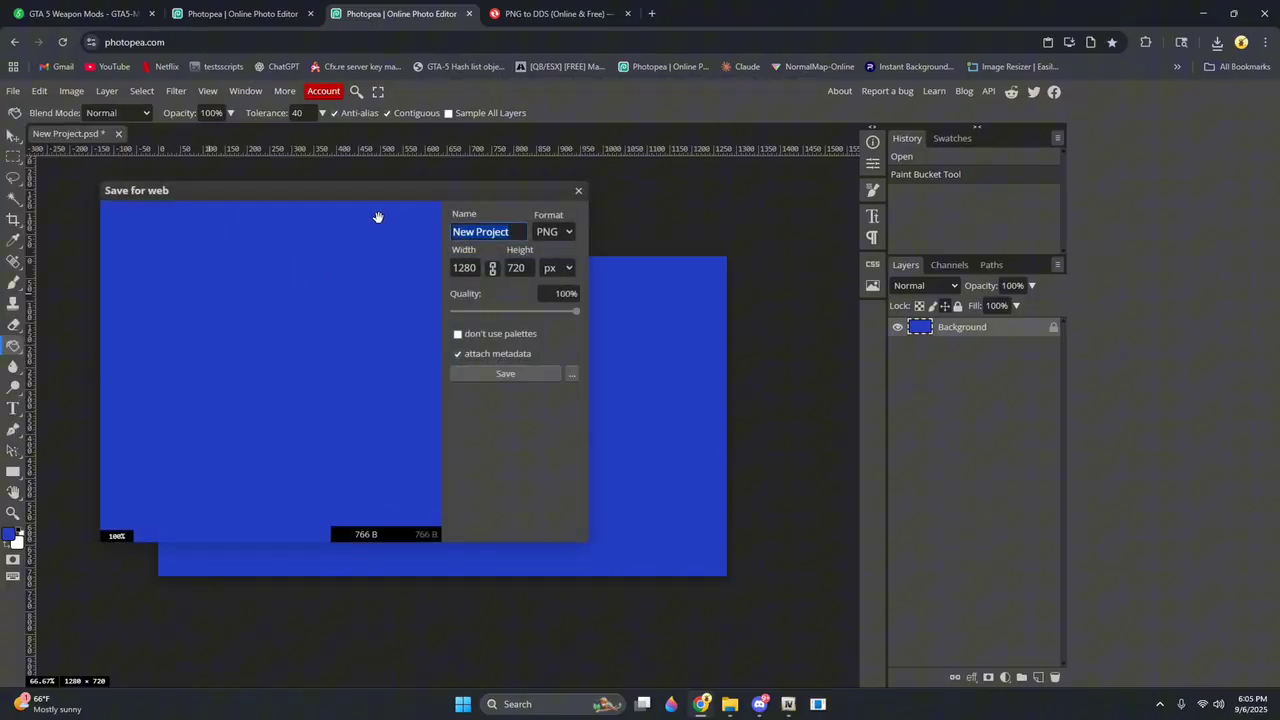
{"action": "type", "text": "BlueTexture"}
{"action": "left_click", "coordinate": [521, 373]}
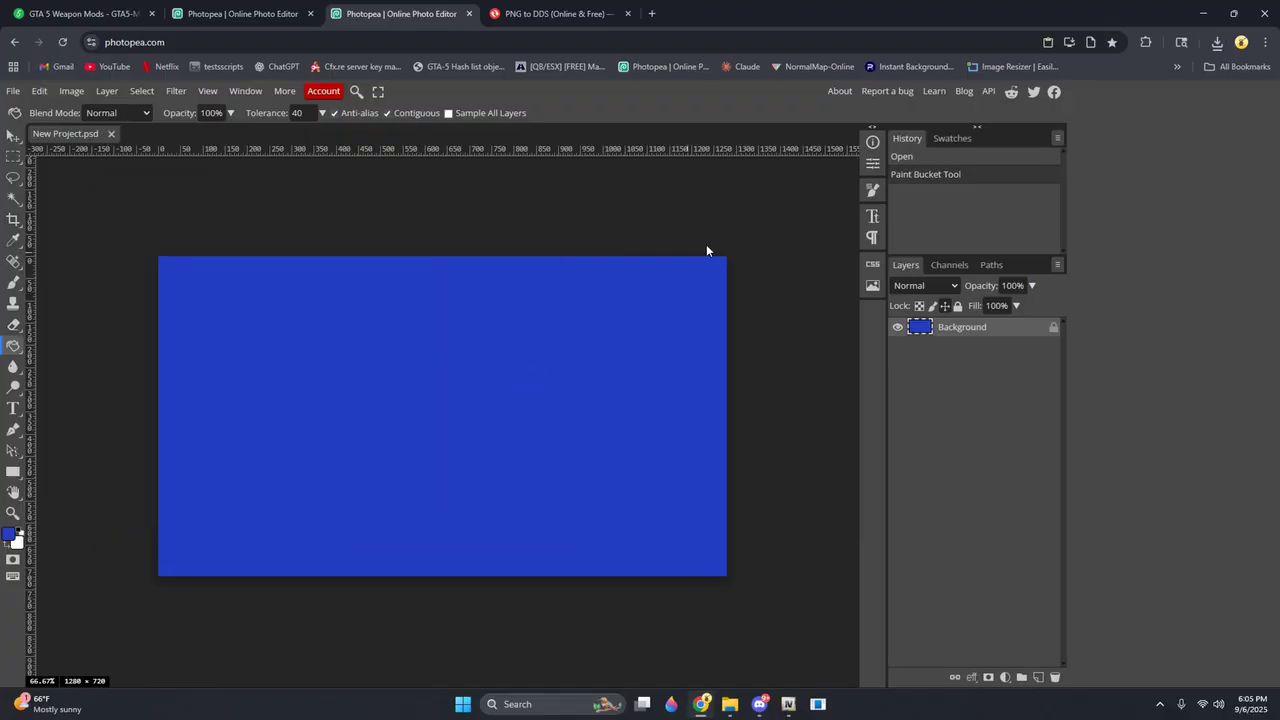
{"action": "left_click", "coordinate": [555, 13]}
Upload BlueTexture.png and the SWITCH_wire PNG to Convertio and convert both to DDS
{"action": "left_click", "coordinate": [432, 401]}
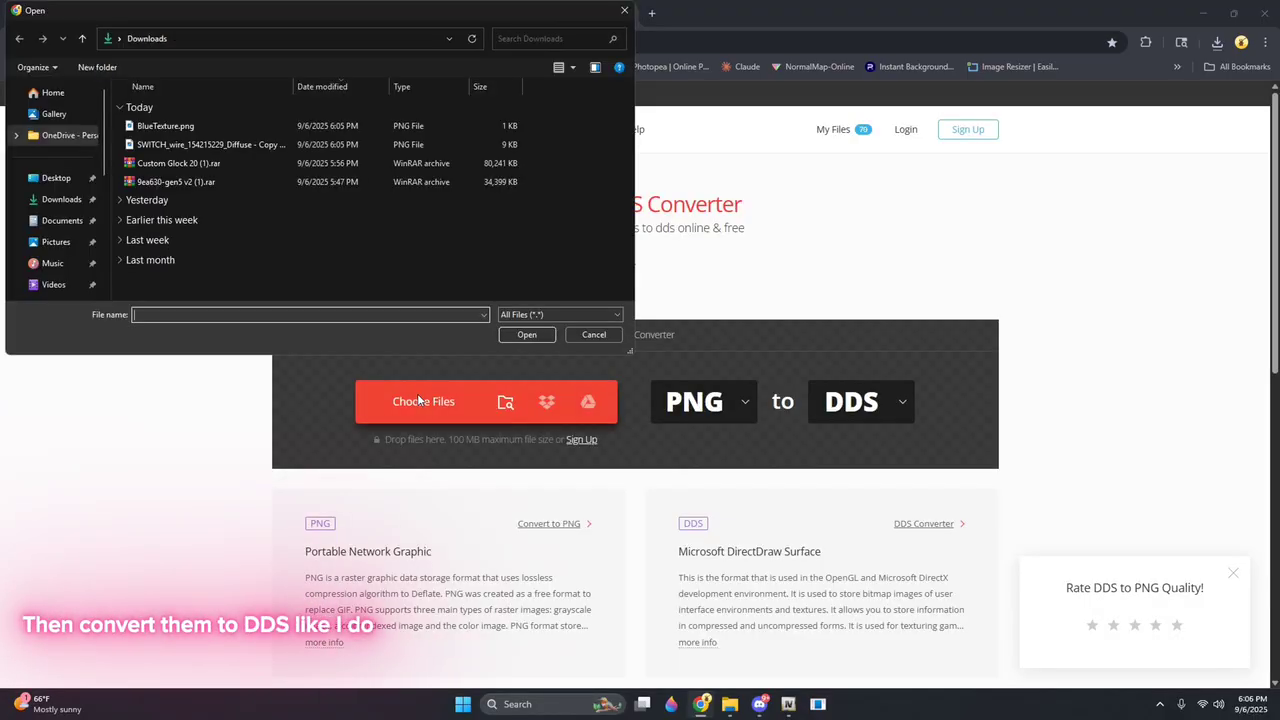
{"action": "left_click", "coordinate": [165, 126]}
{"action": "left_click", "coordinate": [189, 145], "text": "ctrl"}
{"action": "left_click", "coordinate": [526, 334]}
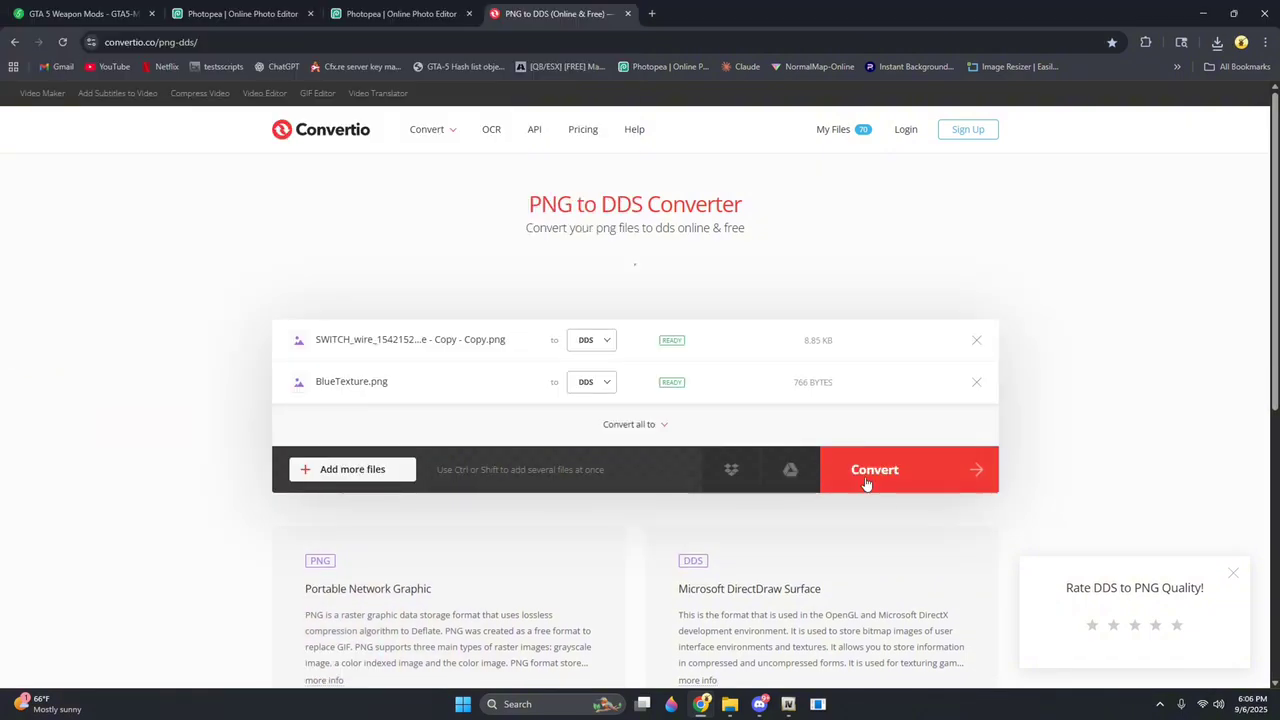
{"action": "left_click", "coordinate": [913, 490]}
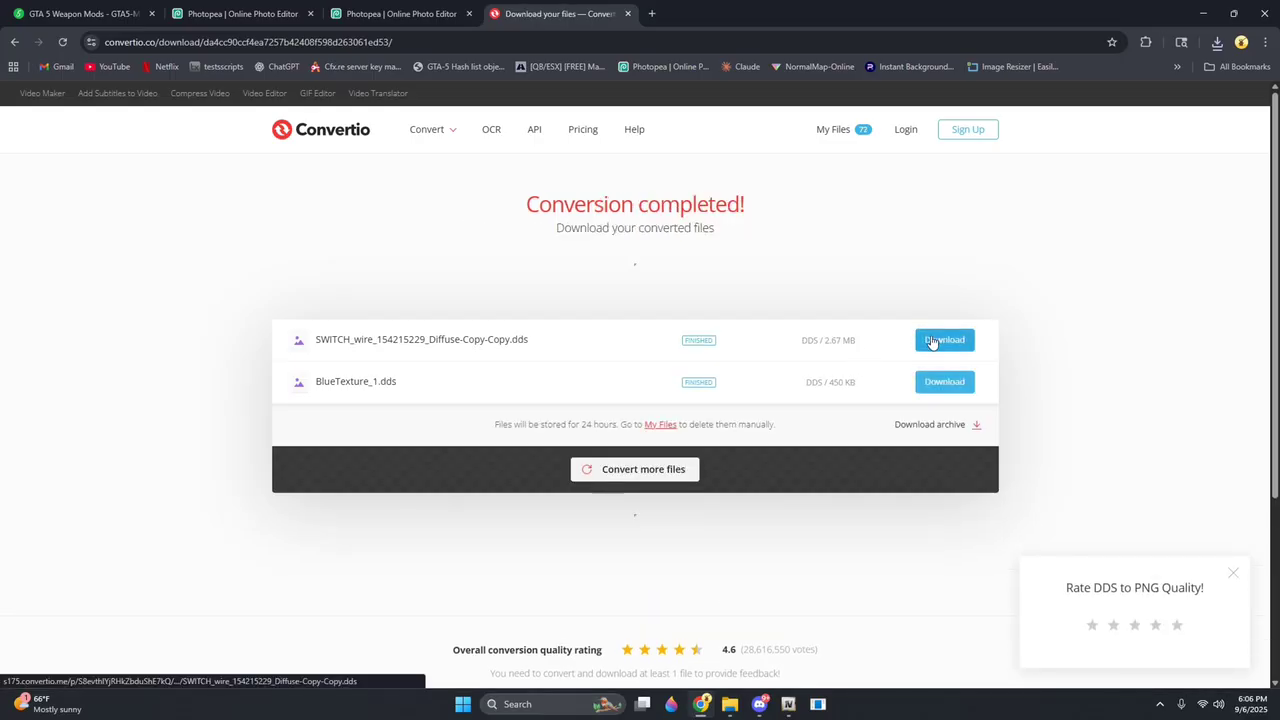
Download the converted SWITCH_wire and BlueTexture_1.dds files
{"action": "left_click", "coordinate": [931, 354]}
{"action": "left_click", "coordinate": [936, 383]}
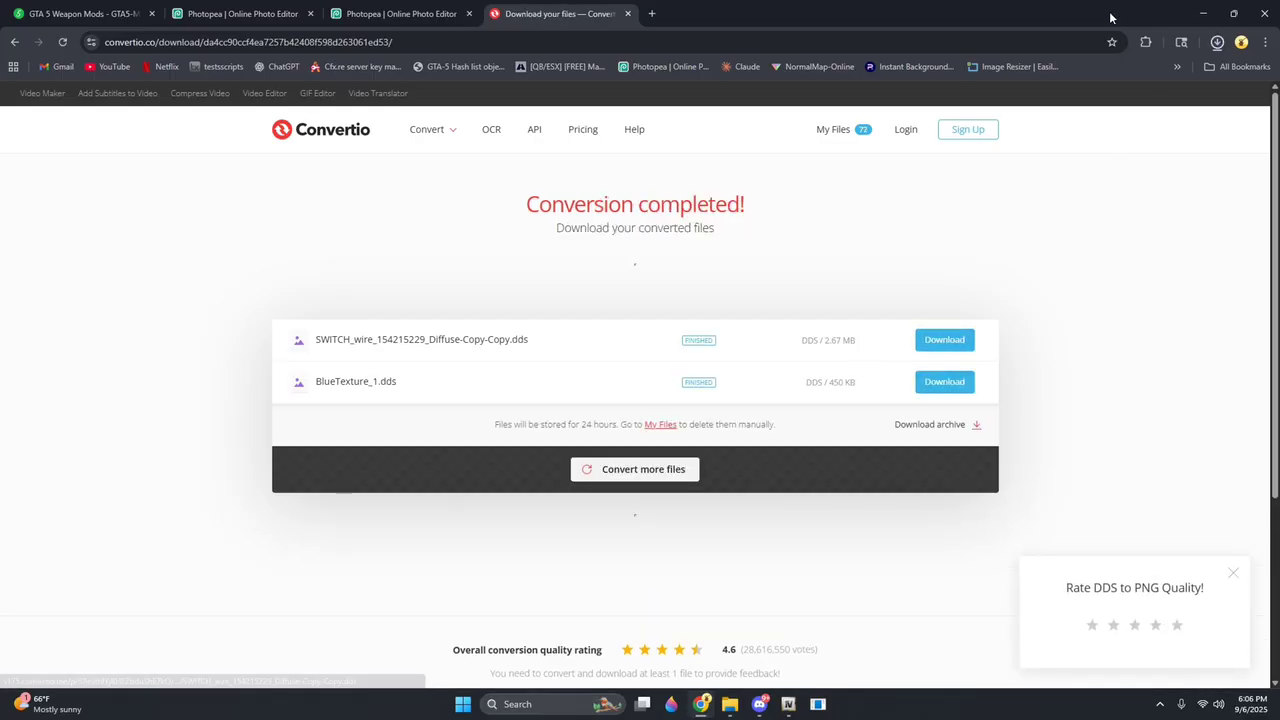
{"action": "left_click", "coordinate": [1203, 12]}
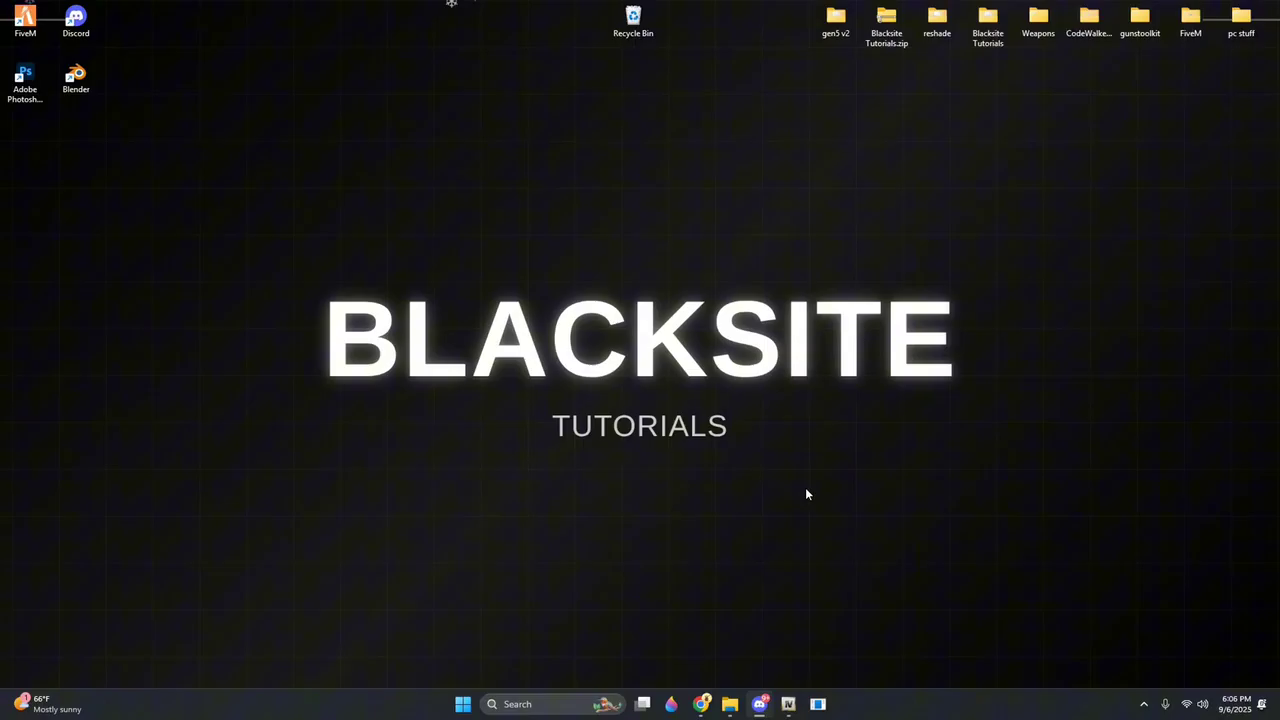
Browse into Weapons > xml to codewalker and check its .xml, .texture and .export folders
{"action": "left_click_drag", "start_coordinate": [1038, 18], "coordinate": [633, 188]}
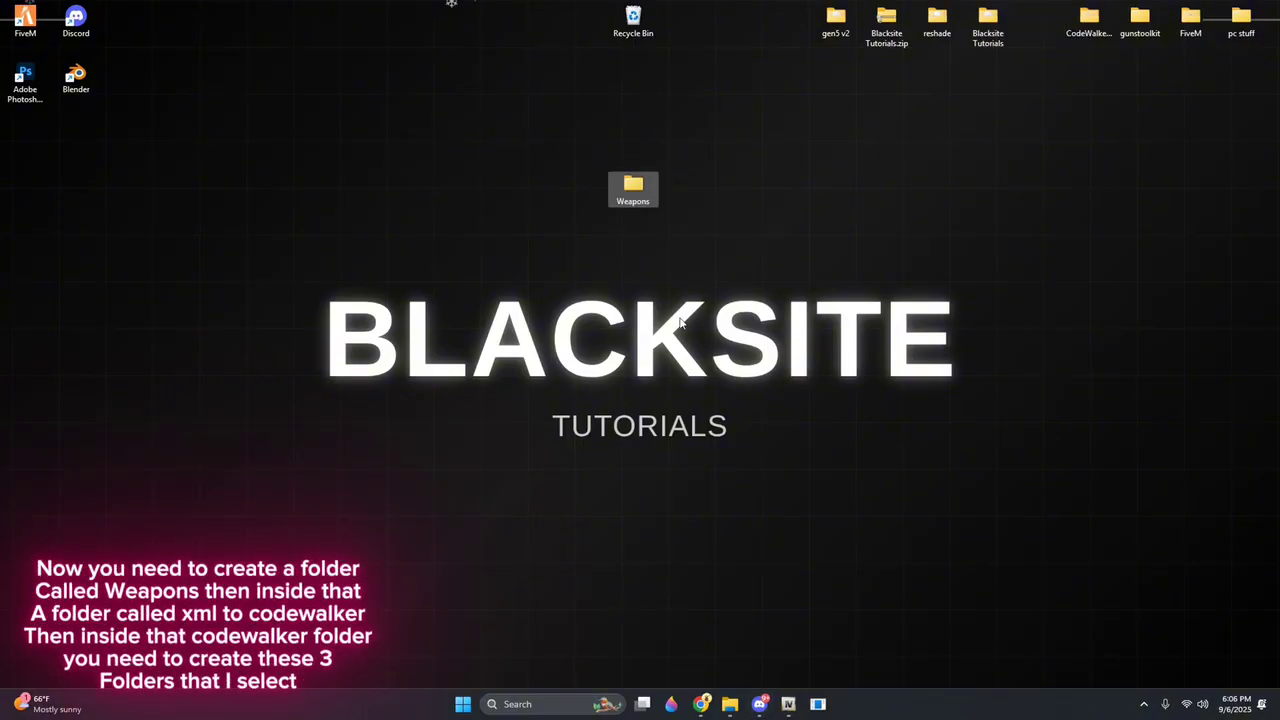
{"action": "double_click", "coordinate": [633, 195]}
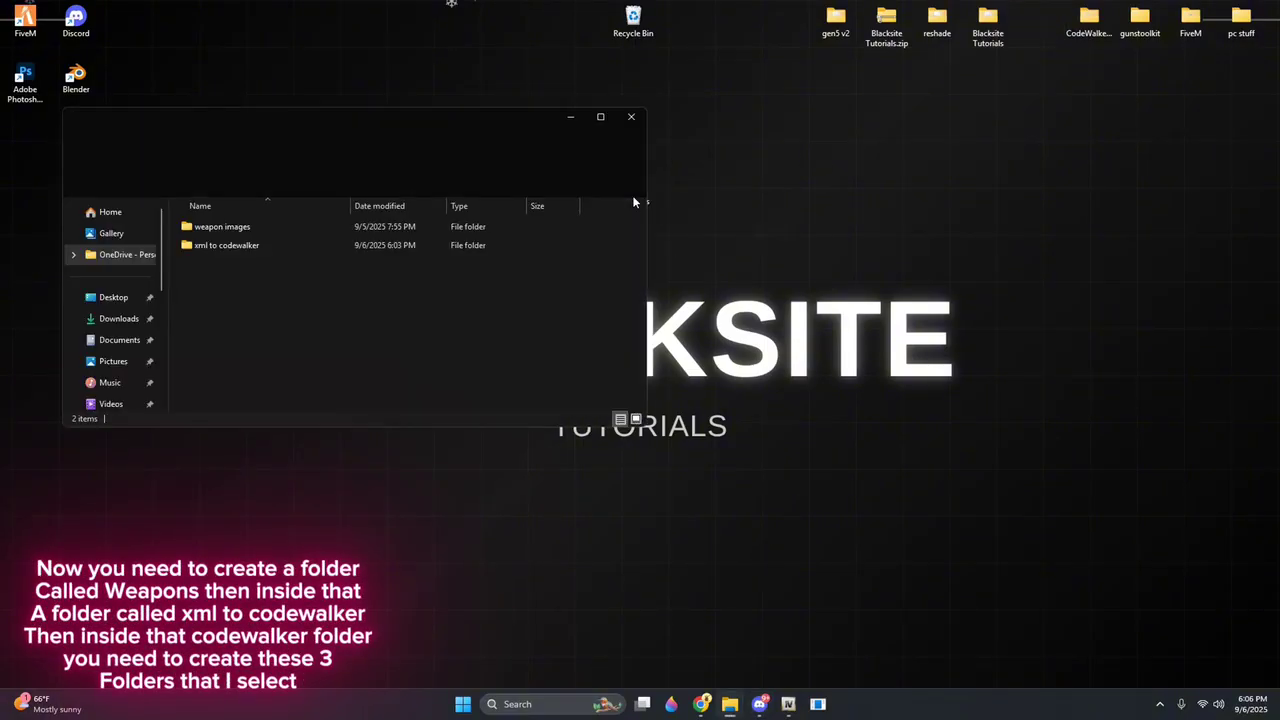
{"action": "left_click", "coordinate": [183, 249]}
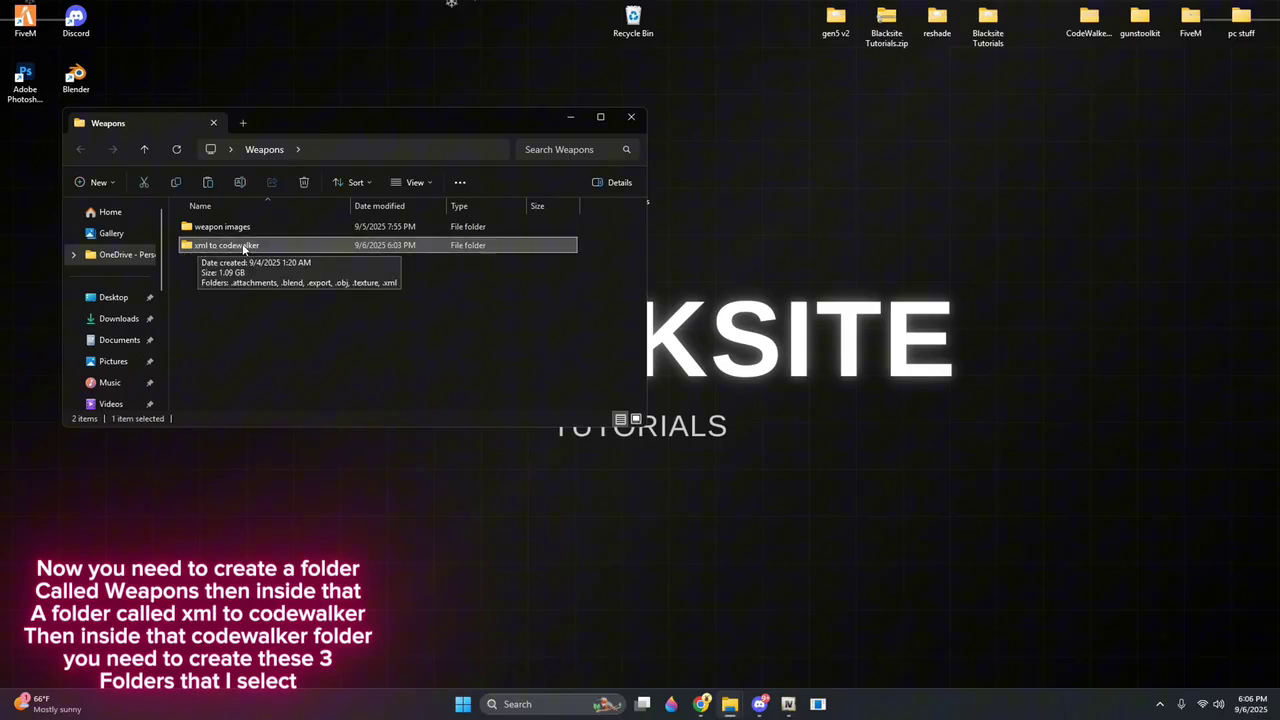
{"action": "double_click", "coordinate": [216, 247]}
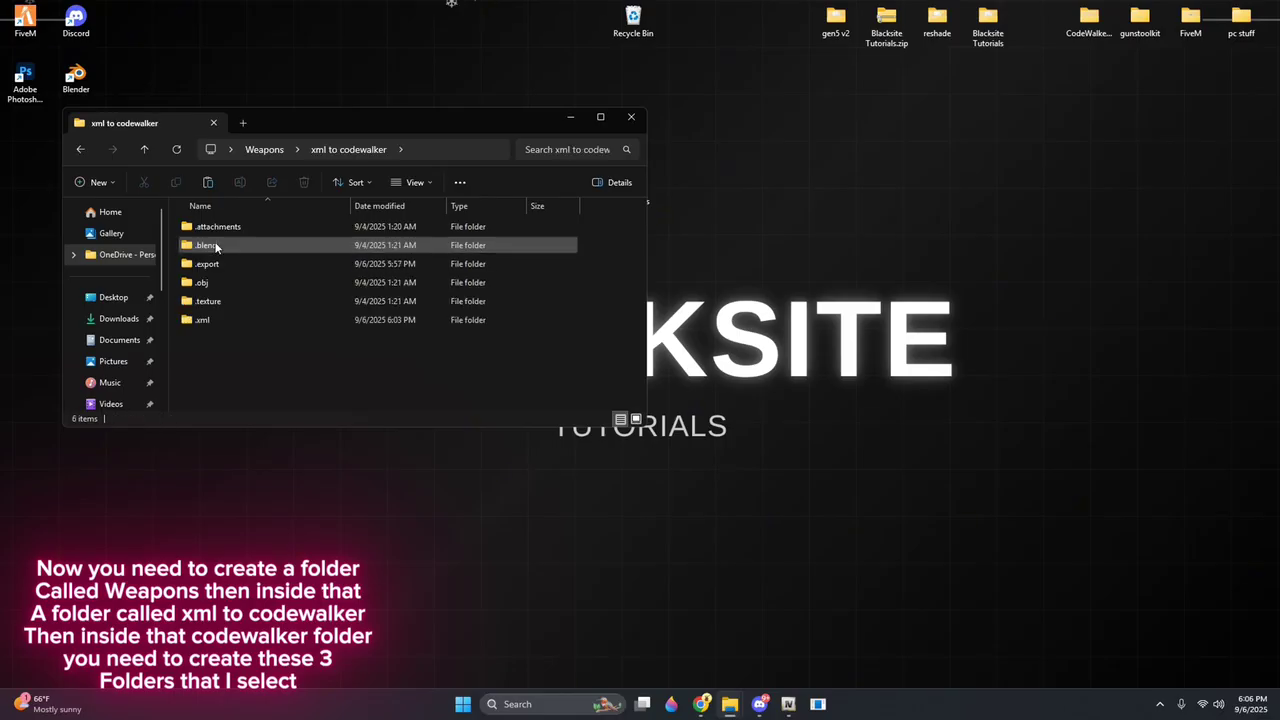
{"action": "left_click", "coordinate": [252, 323]}
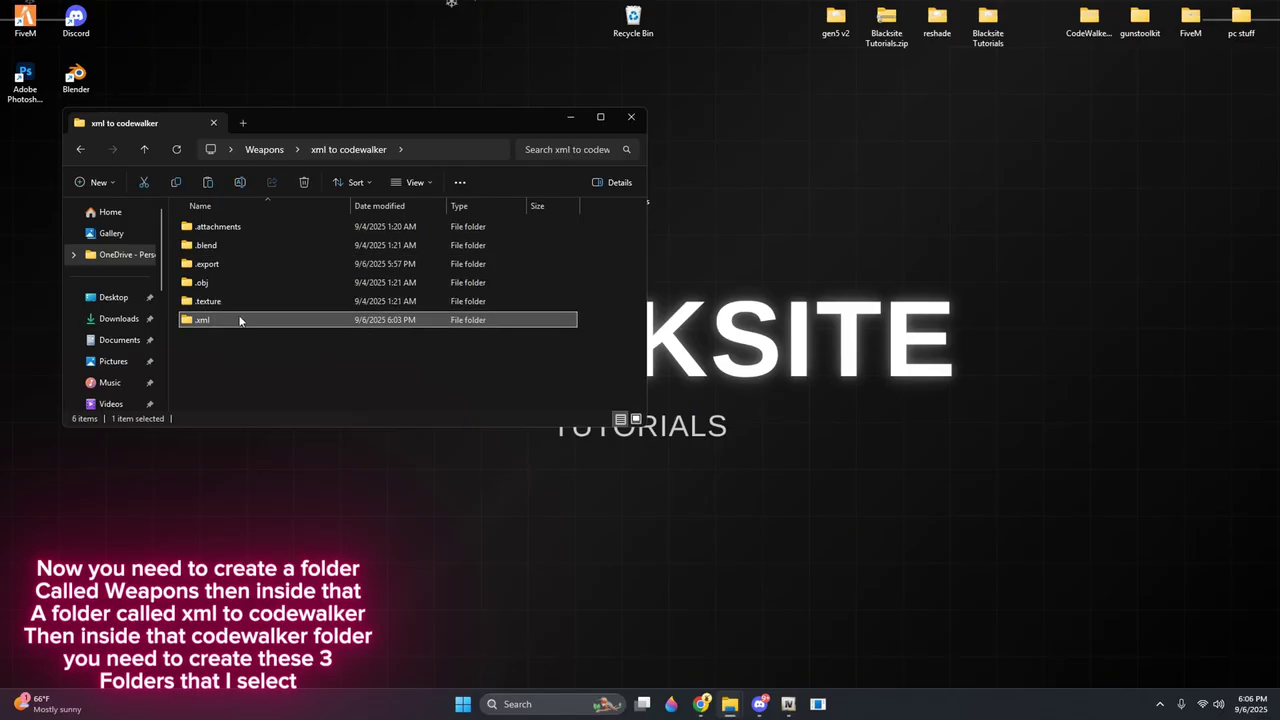
{"action": "left_click", "coordinate": [208, 302]}
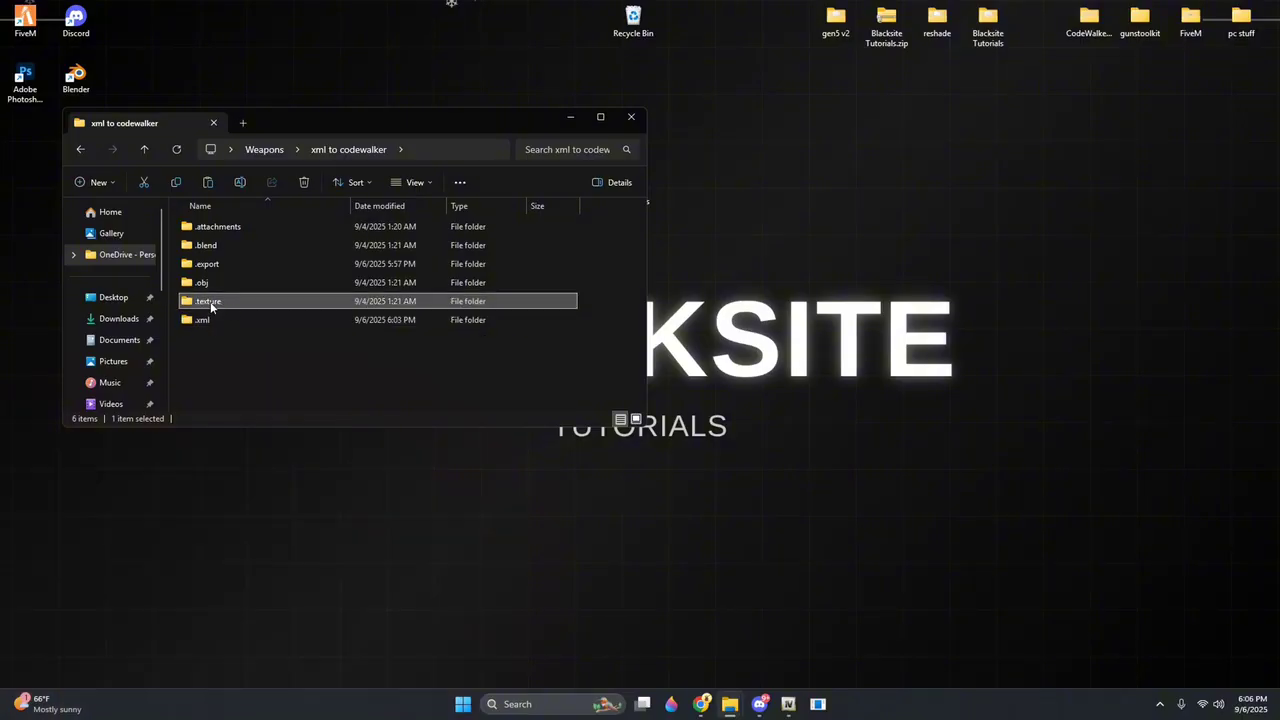
{"action": "left_click", "coordinate": [219, 265]}
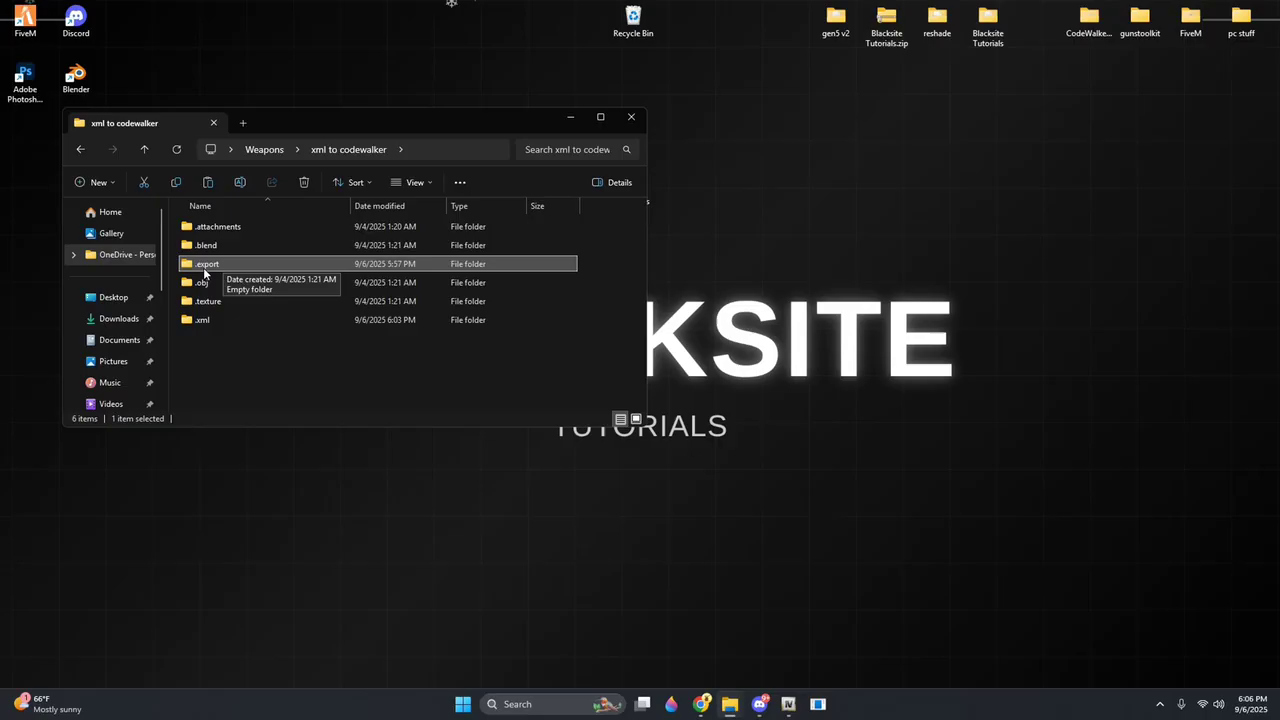
{"action": "double_click", "coordinate": [209, 319]}
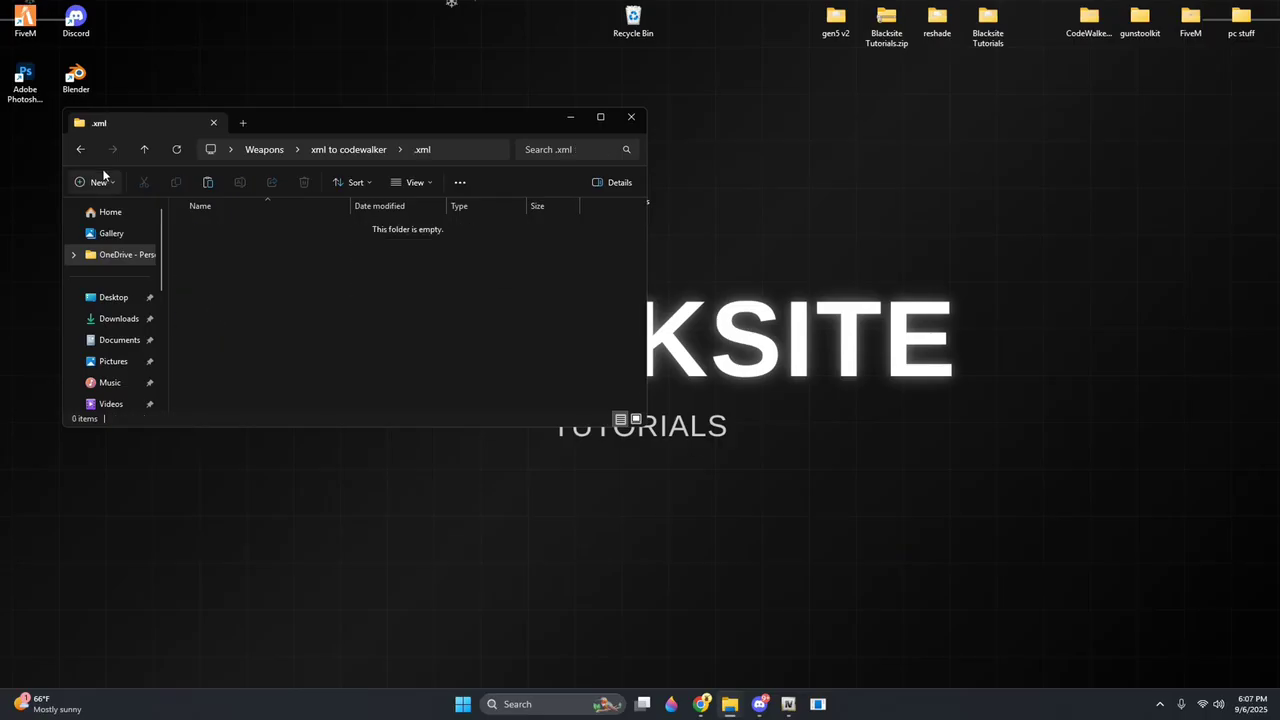
{"action": "left_click", "coordinate": [80, 149]}
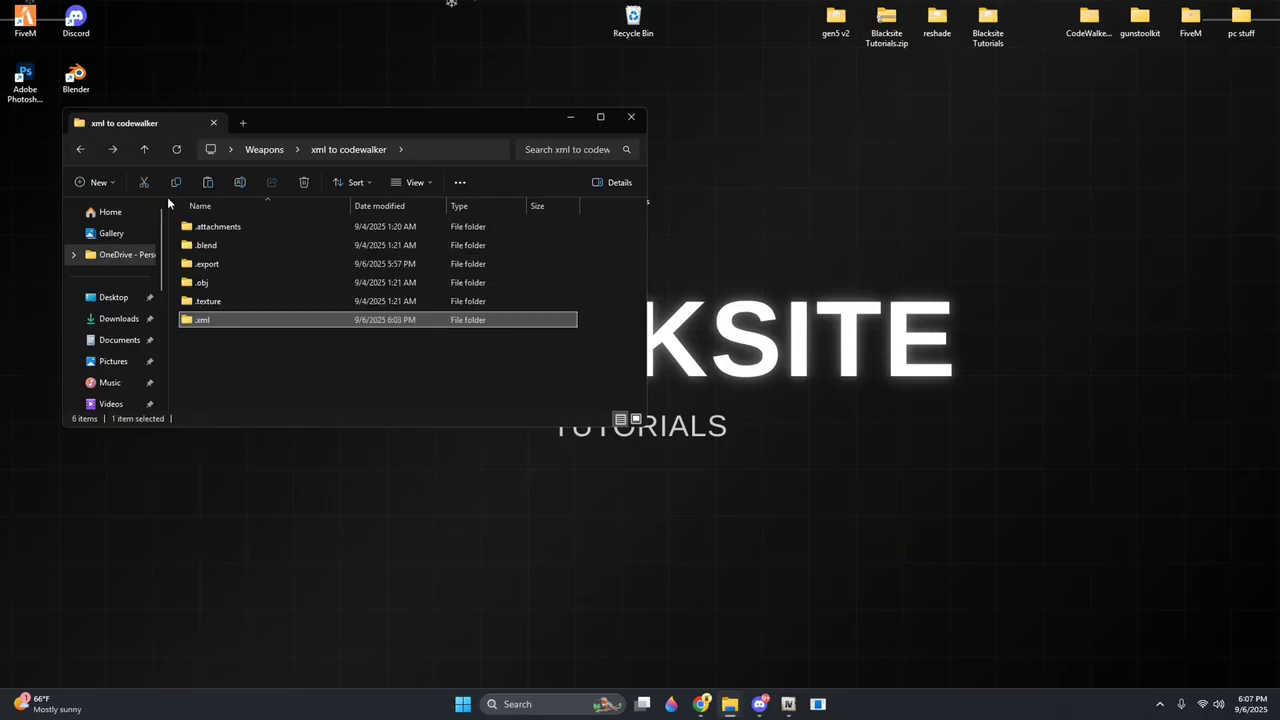
Open .texture > dds and select the SWITCH_wire DDS texture
{"action": "double_click", "coordinate": [212, 302]}
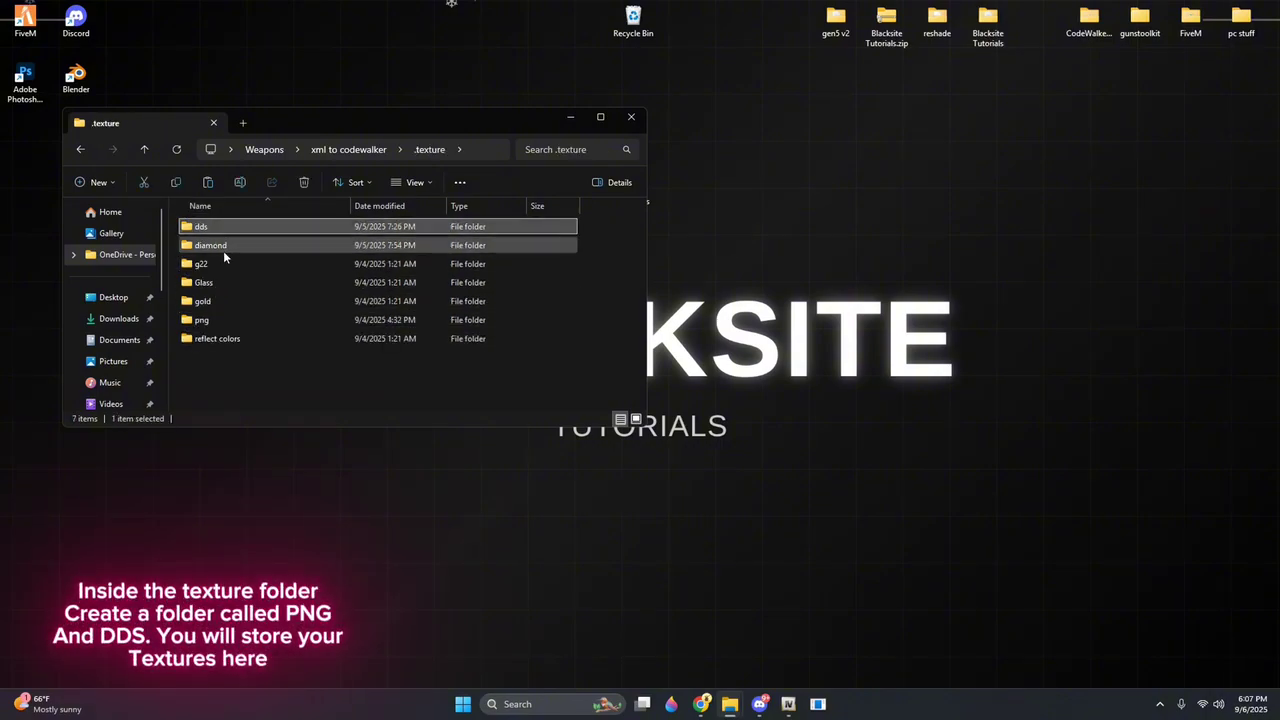
{"action": "left_click", "coordinate": [214, 319]}
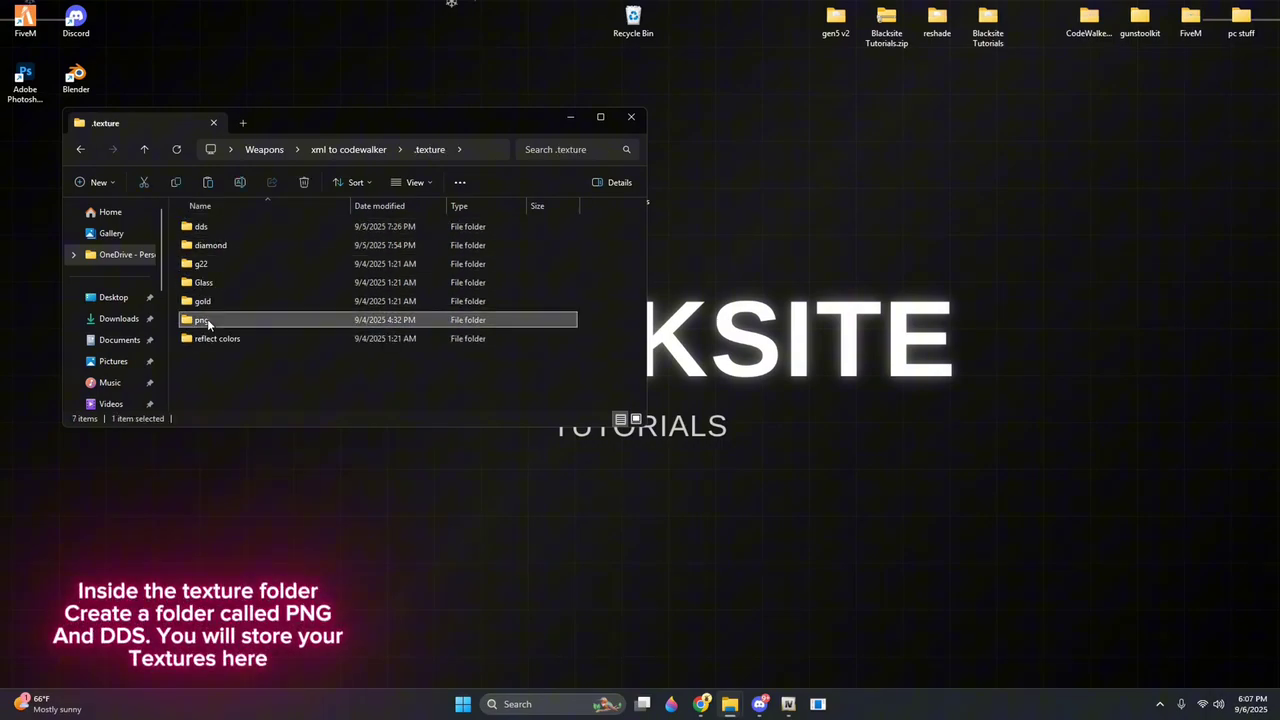
{"action": "double_click", "coordinate": [232, 226]}
{"action": "left_click", "coordinate": [232, 233]}
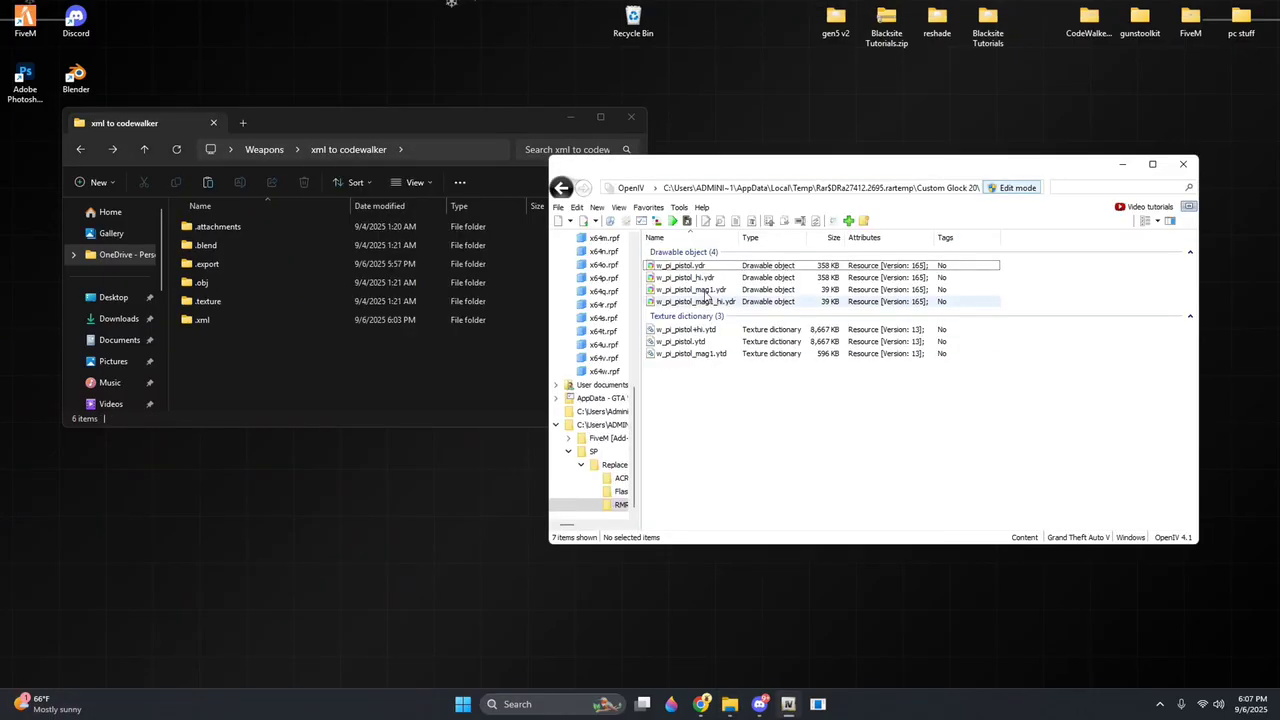
Preview w_pi_pistol.ydr in OpenIV and drag a copy into the xml to codewalker folder
{"action": "left_click", "coordinate": [770, 264]}
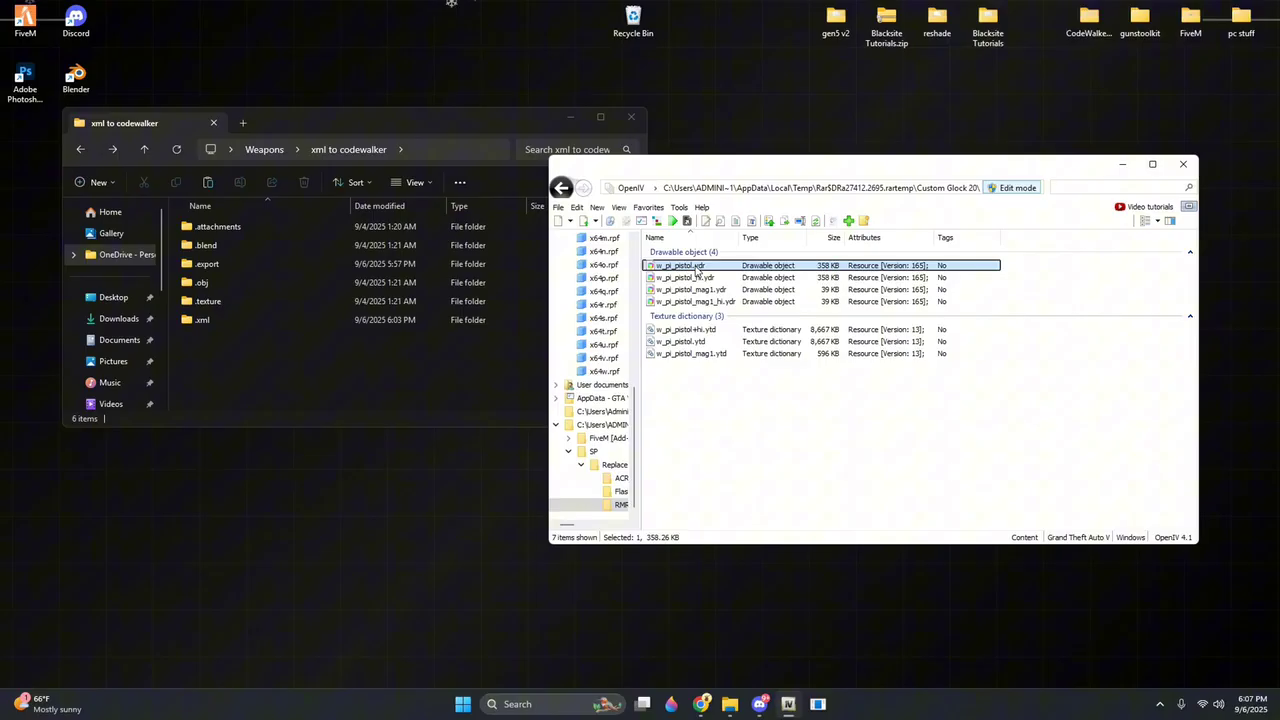
{"action": "left_click_drag", "start_coordinate": [706, 272], "coordinate": [937, 214]}
{"action": "left_click", "coordinate": [1113, 144]}
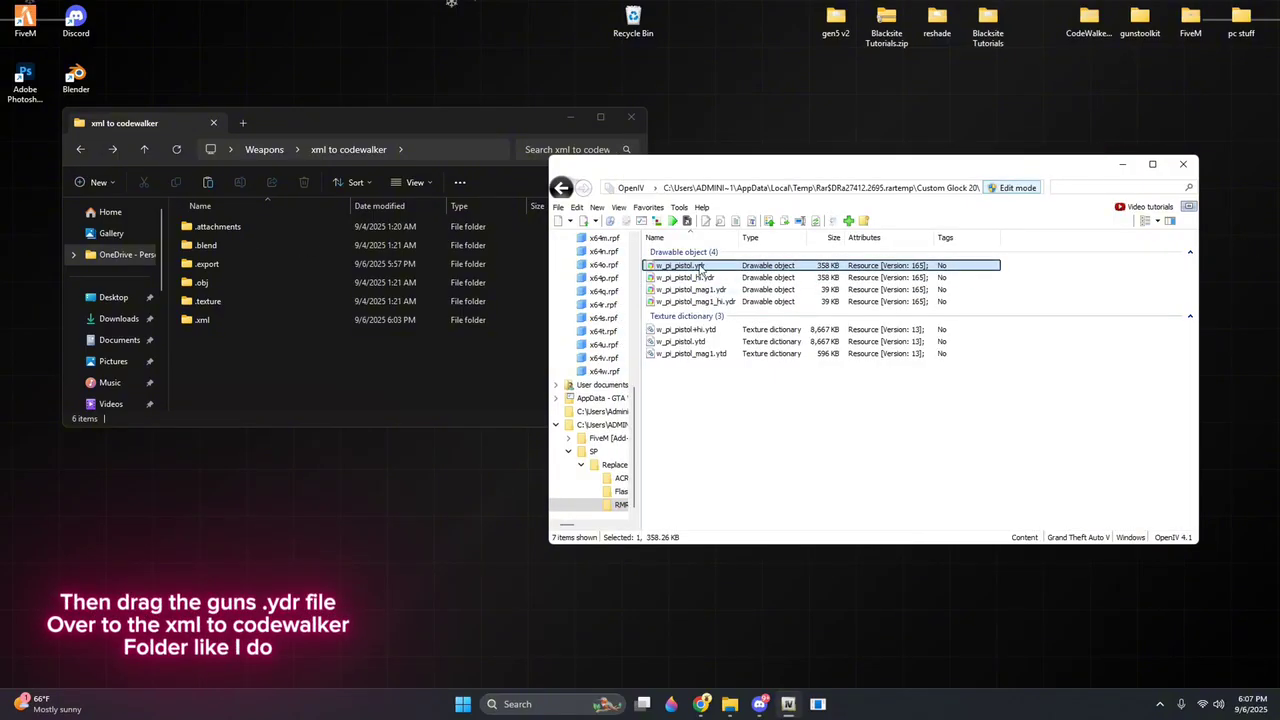
{"action": "left_click_drag", "start_coordinate": [704, 268], "coordinate": [241, 350]}
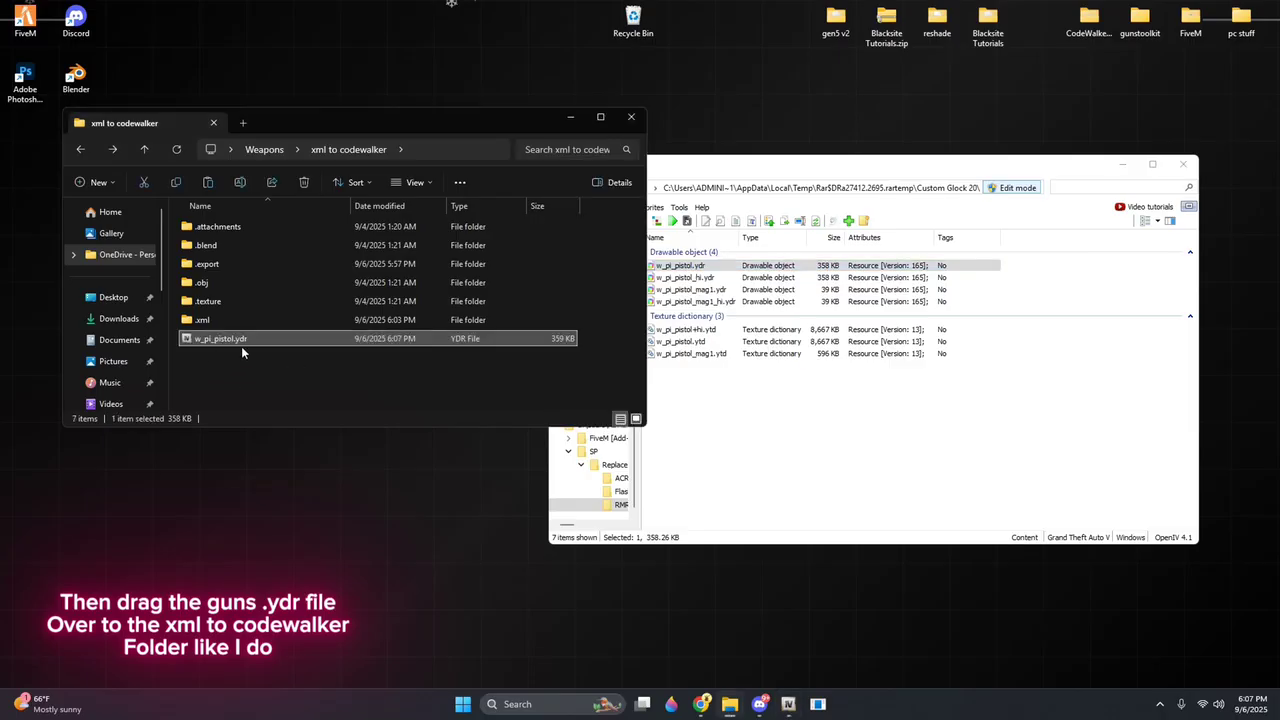
{"action": "left_click", "coordinate": [1122, 164]}
{"action": "left_click_drag", "start_coordinate": [462, 123], "coordinate": [770, 117]}
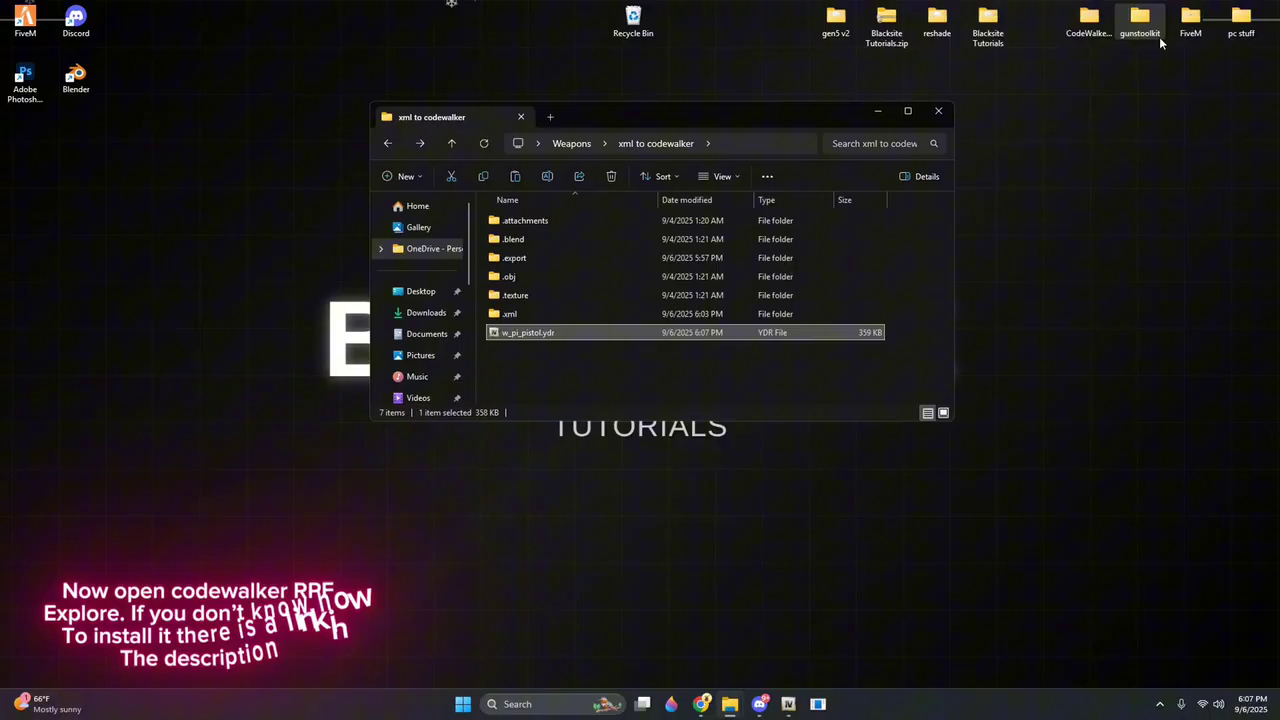
Launch CodeWalker RPF Explorer from the CodeWalker folder and enable Edit mode
{"action": "left_click", "coordinate": [1100, 30]}
{"action": "double_click", "coordinate": [1100, 30]}
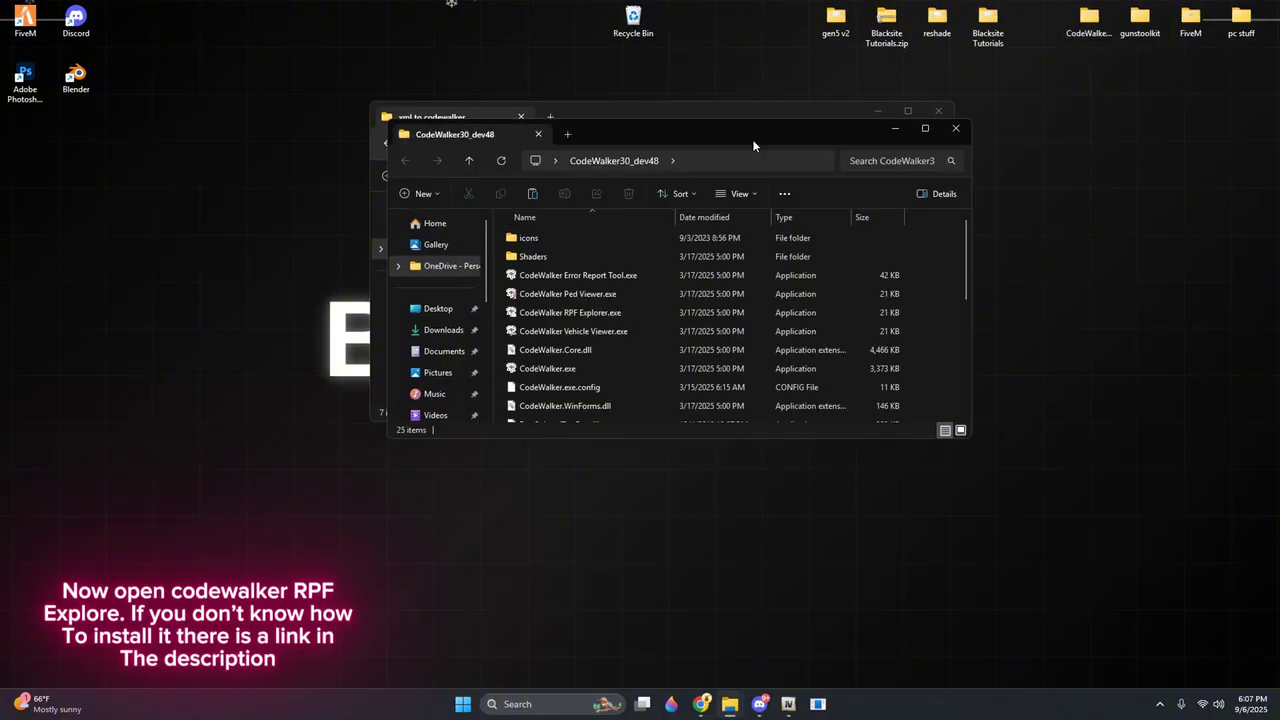
{"action": "left_click", "coordinate": [558, 317]}
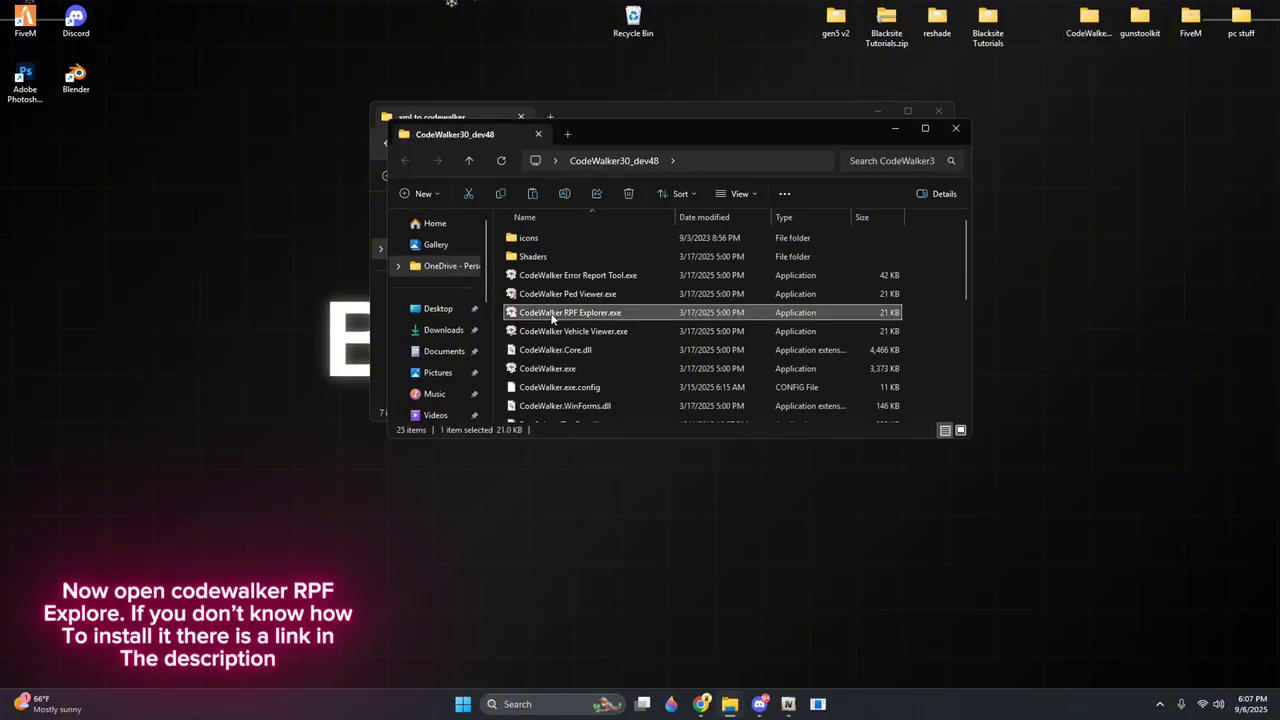
{"action": "double_click", "coordinate": [566, 313]}
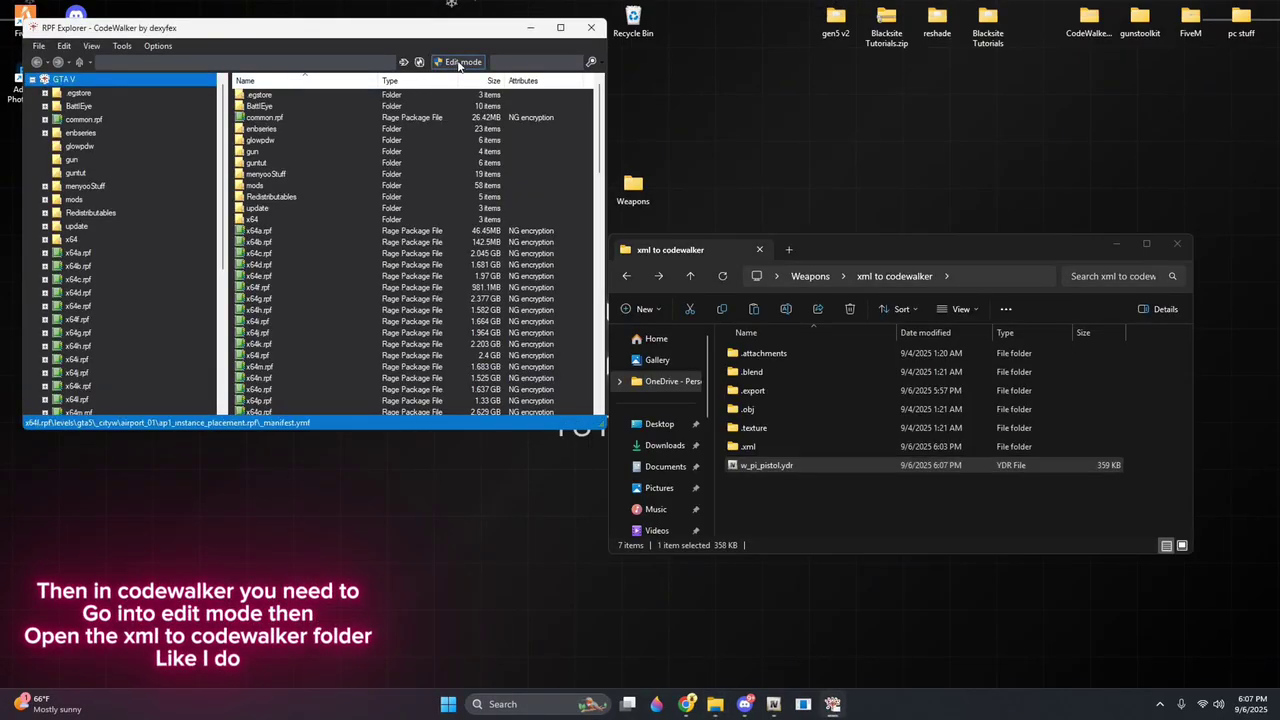
{"action": "left_click", "coordinate": [457, 62]}
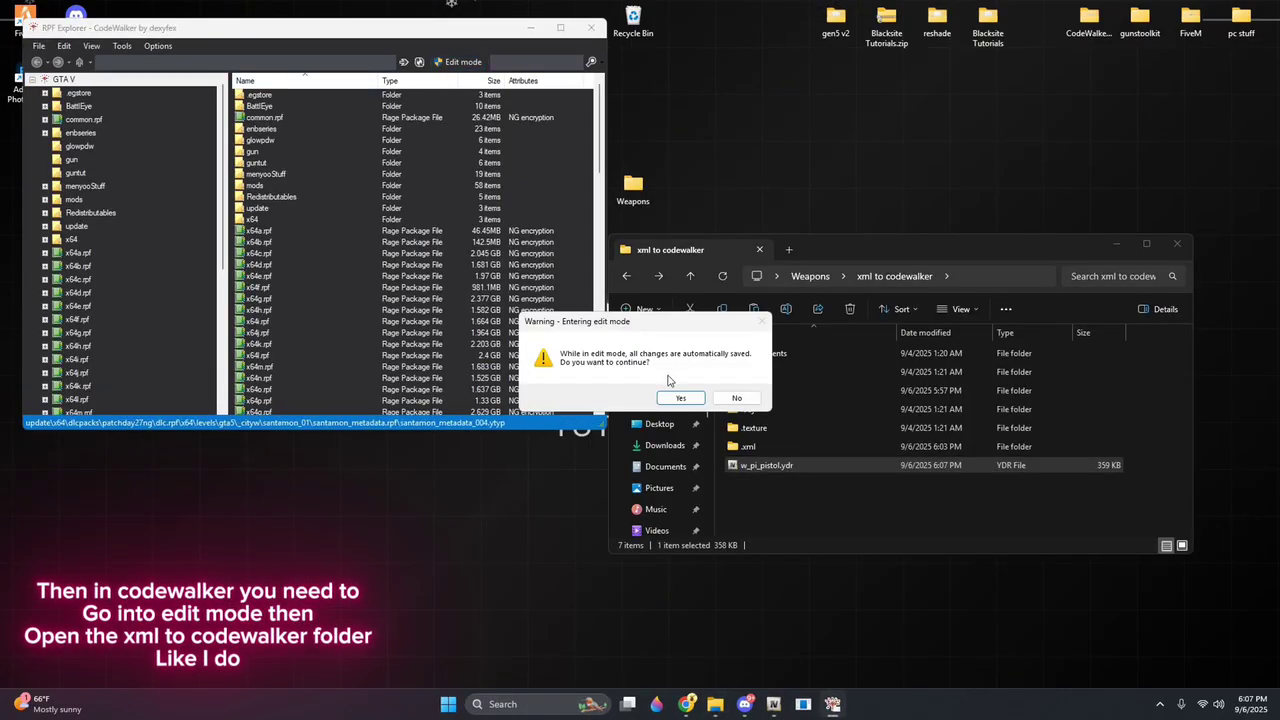
{"action": "left_click", "coordinate": [680, 398]}
Open the xml to codewalker folder in RPF Explorer
{"action": "left_click", "coordinate": [33, 79]}
{"action": "left_click", "coordinate": [38, 46]}
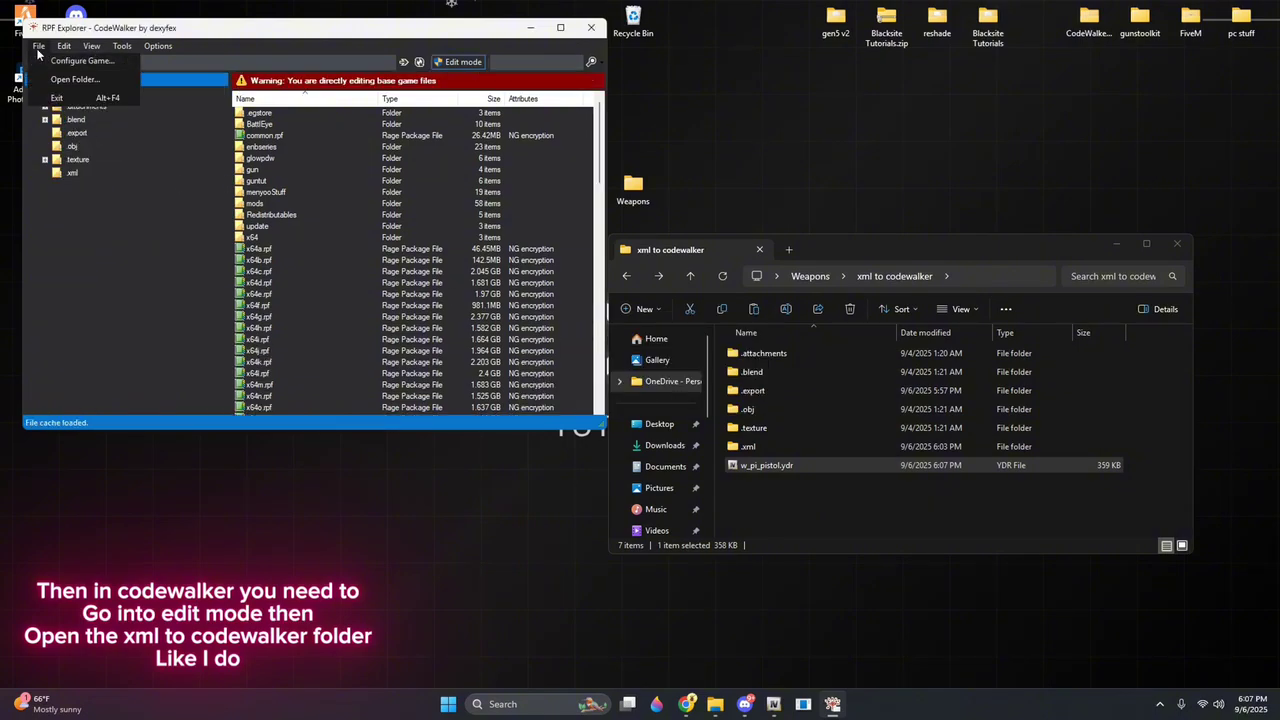
{"action": "left_click", "coordinate": [70, 81]}
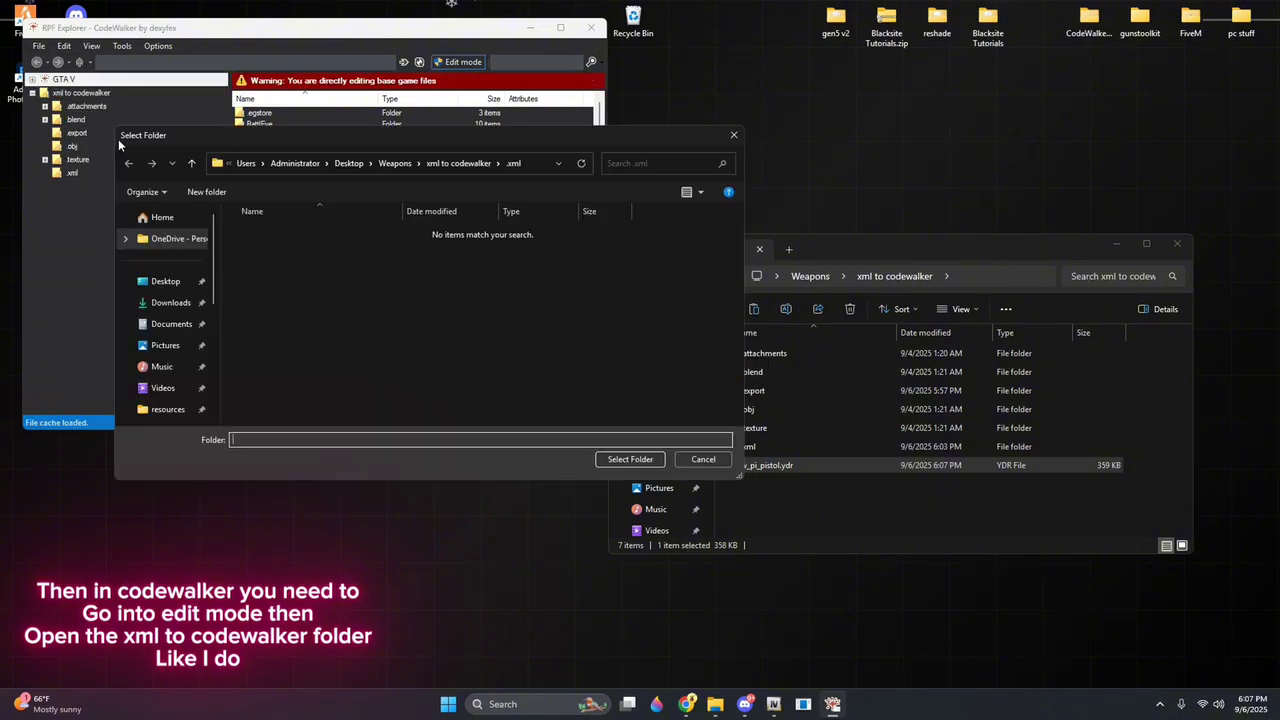
{"action": "left_click", "coordinate": [458, 163]}
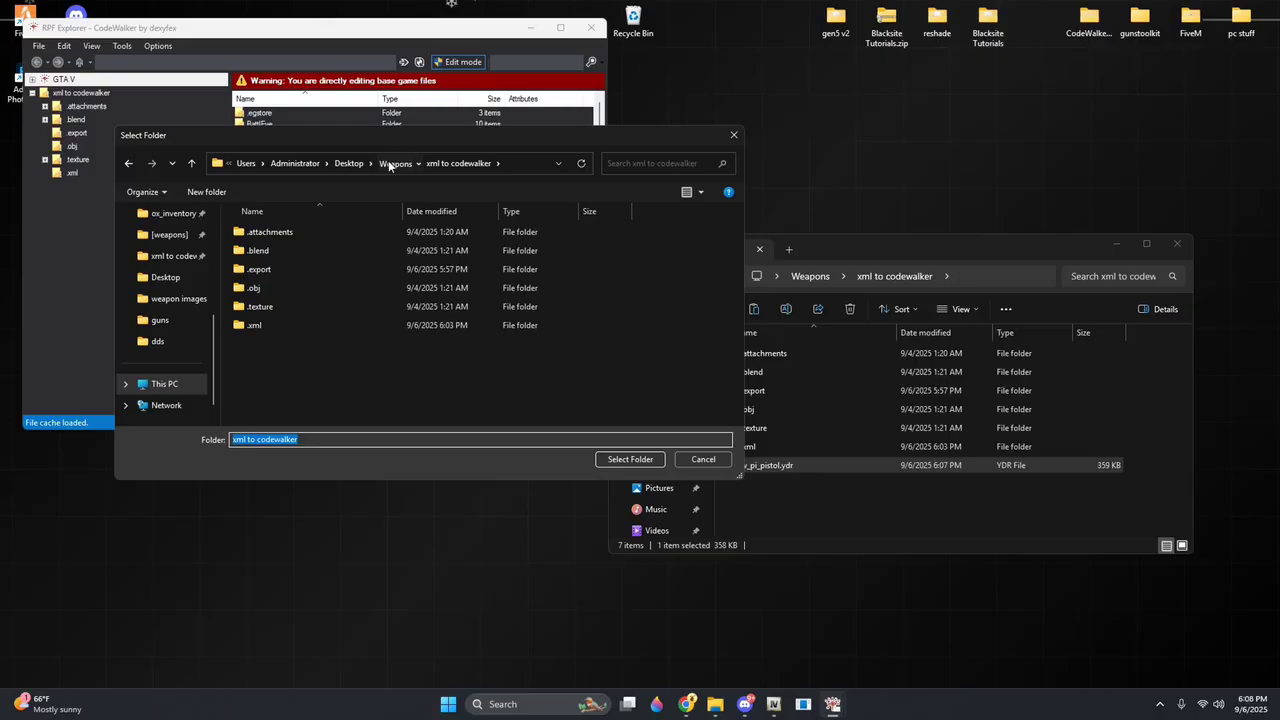
{"action": "left_click", "coordinate": [388, 163]}
{"action": "left_click", "coordinate": [250, 252]}
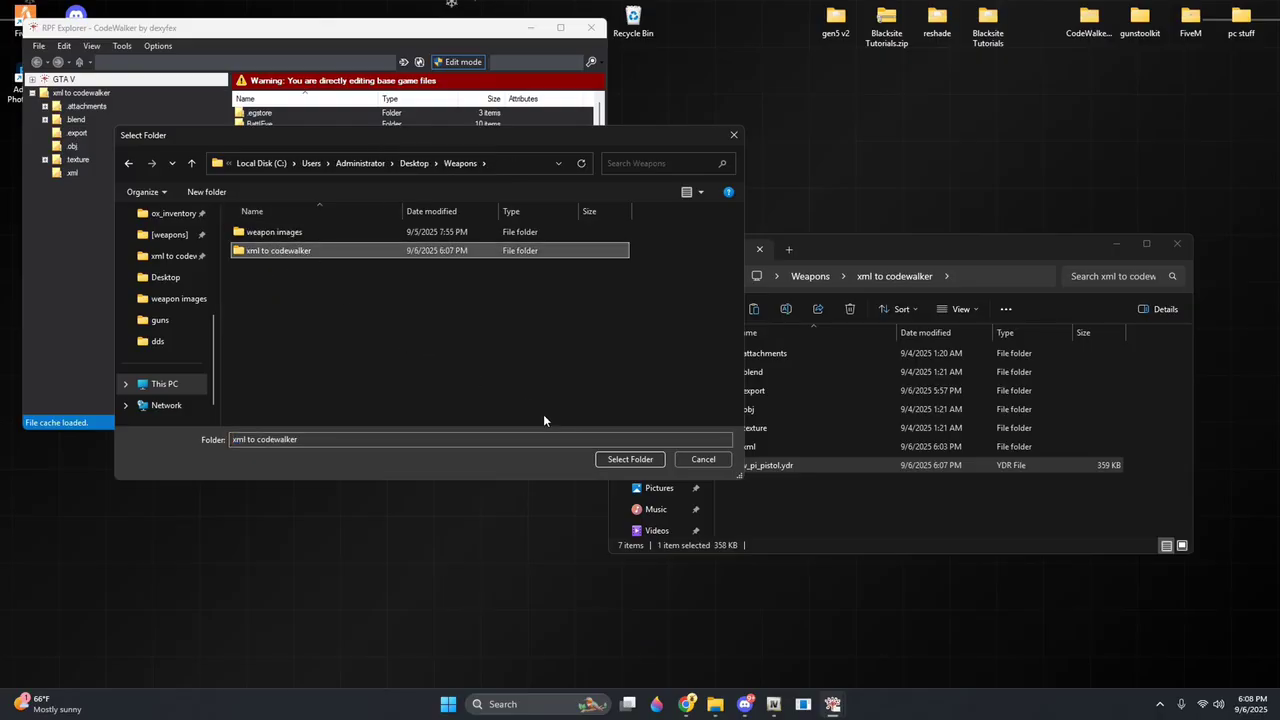
{"action": "left_click", "coordinate": [630, 459]}
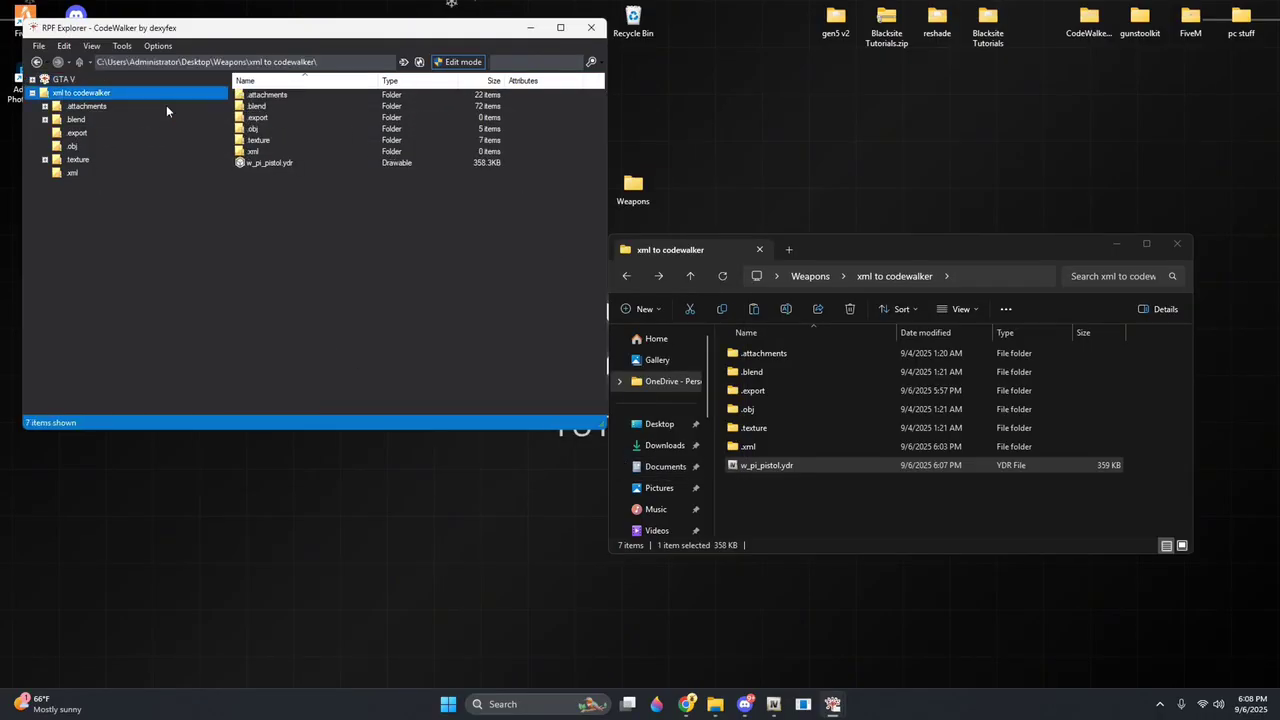
Export w_pi_pistol.ydr as XML into the .xml folder and verify the result
{"action": "left_click", "coordinate": [263, 164]}
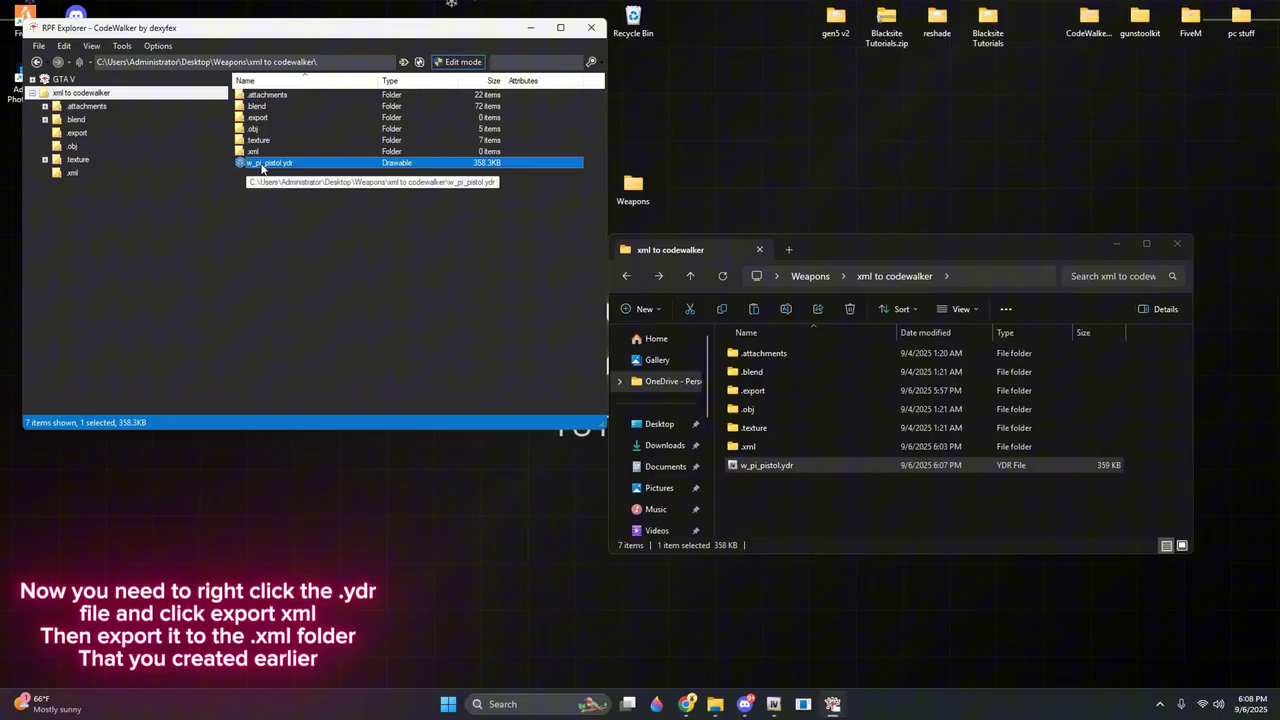
{"action": "right_click", "coordinate": [313, 167]}
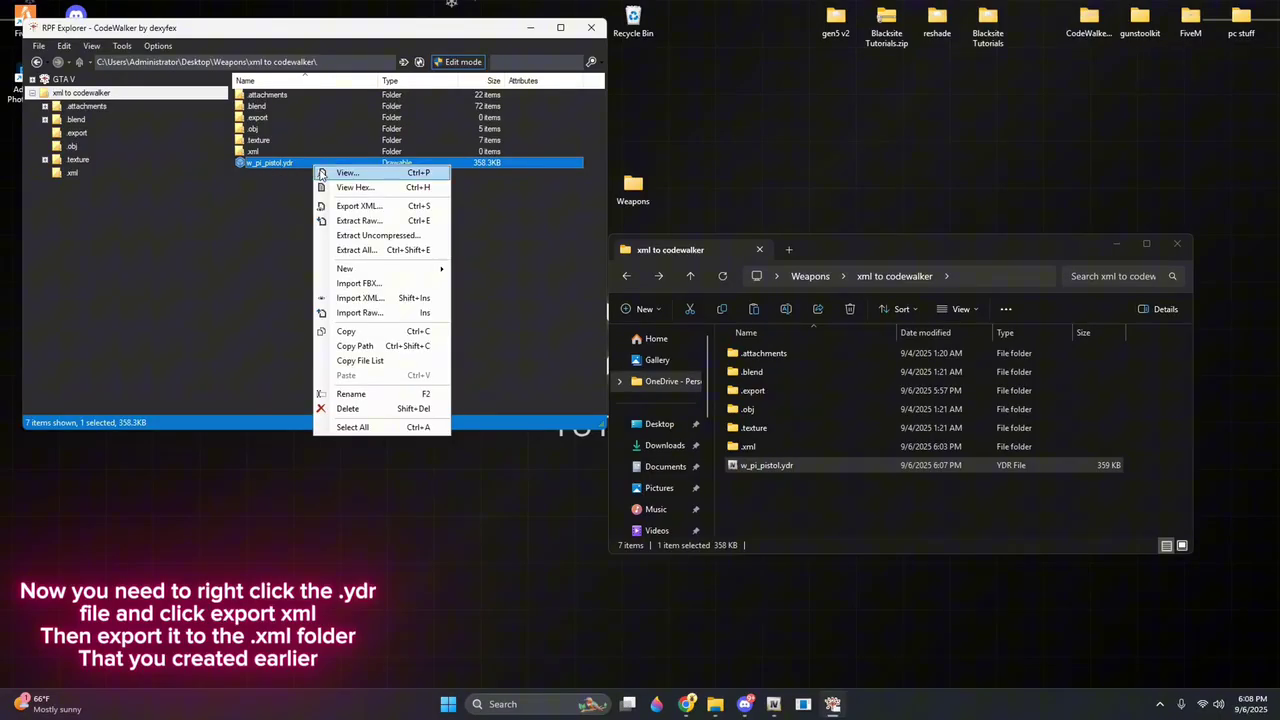
{"action": "left_click", "coordinate": [360, 206]}
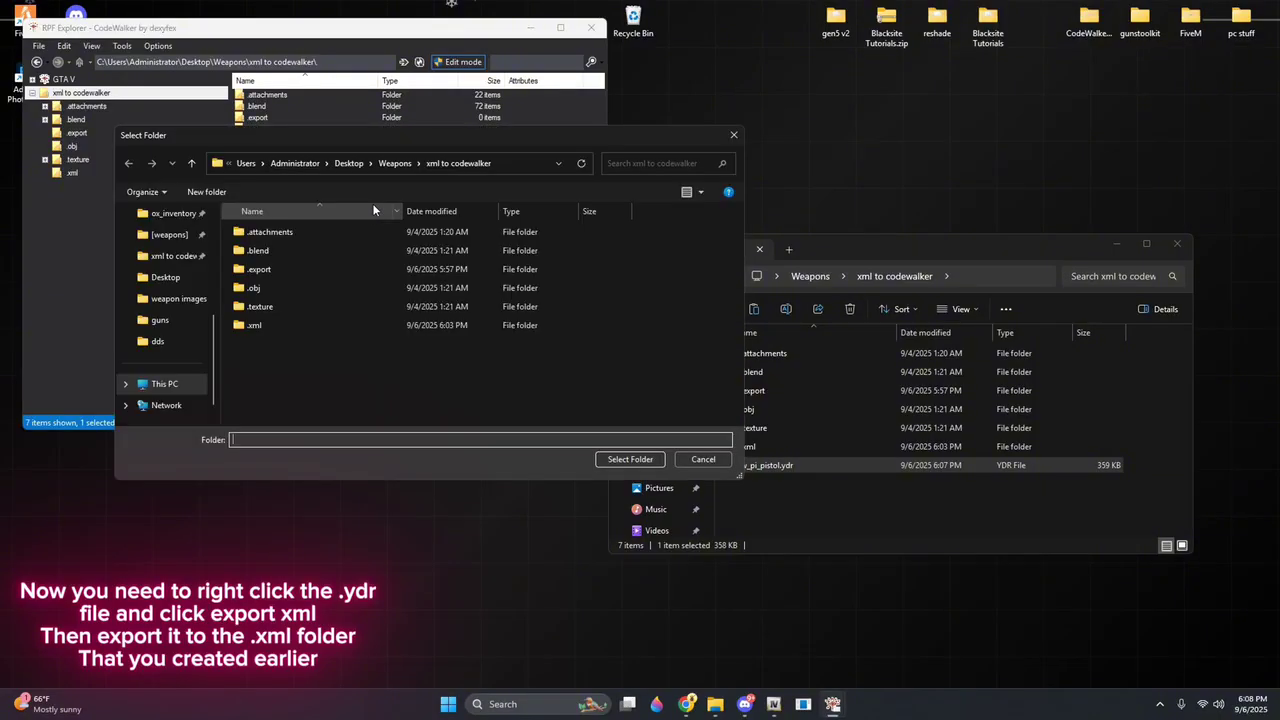
{"action": "left_click", "coordinate": [279, 326]}
{"action": "double_click", "coordinate": [280, 326]}
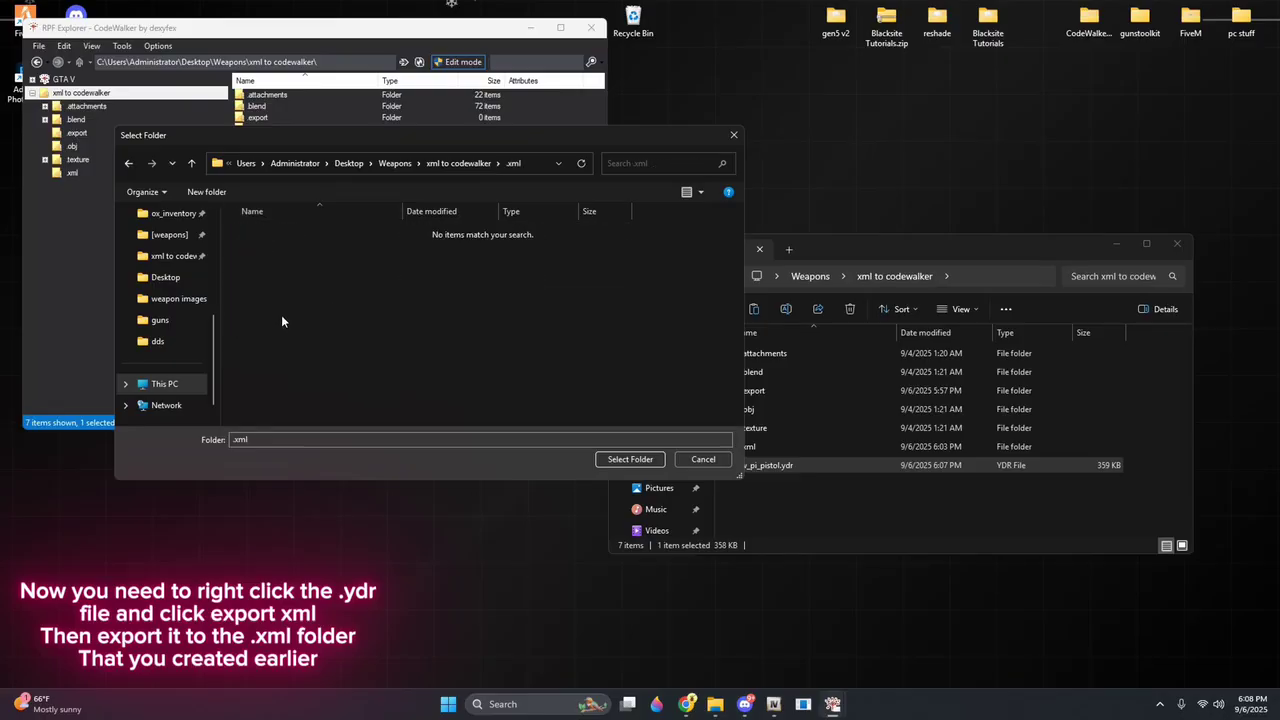
{"action": "left_click", "coordinate": [629, 460]}
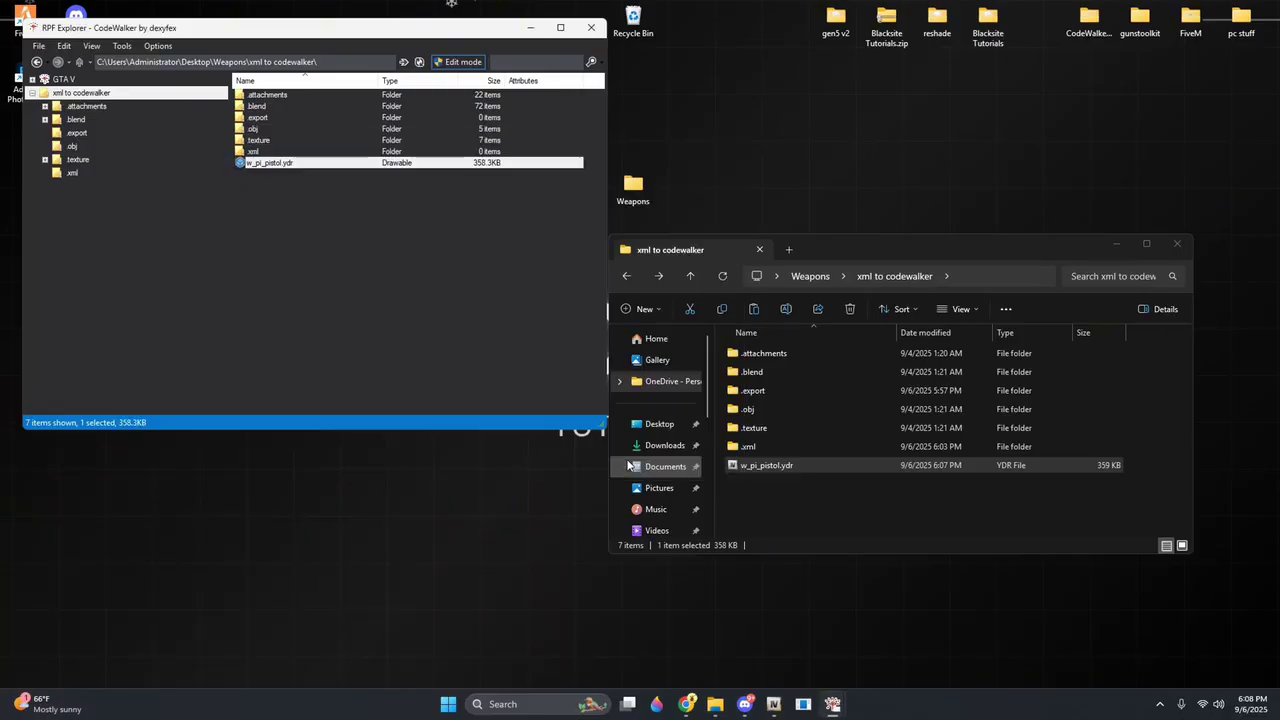
{"action": "double_click", "coordinate": [761, 446]}
{"action": "left_click", "coordinate": [626, 276]}
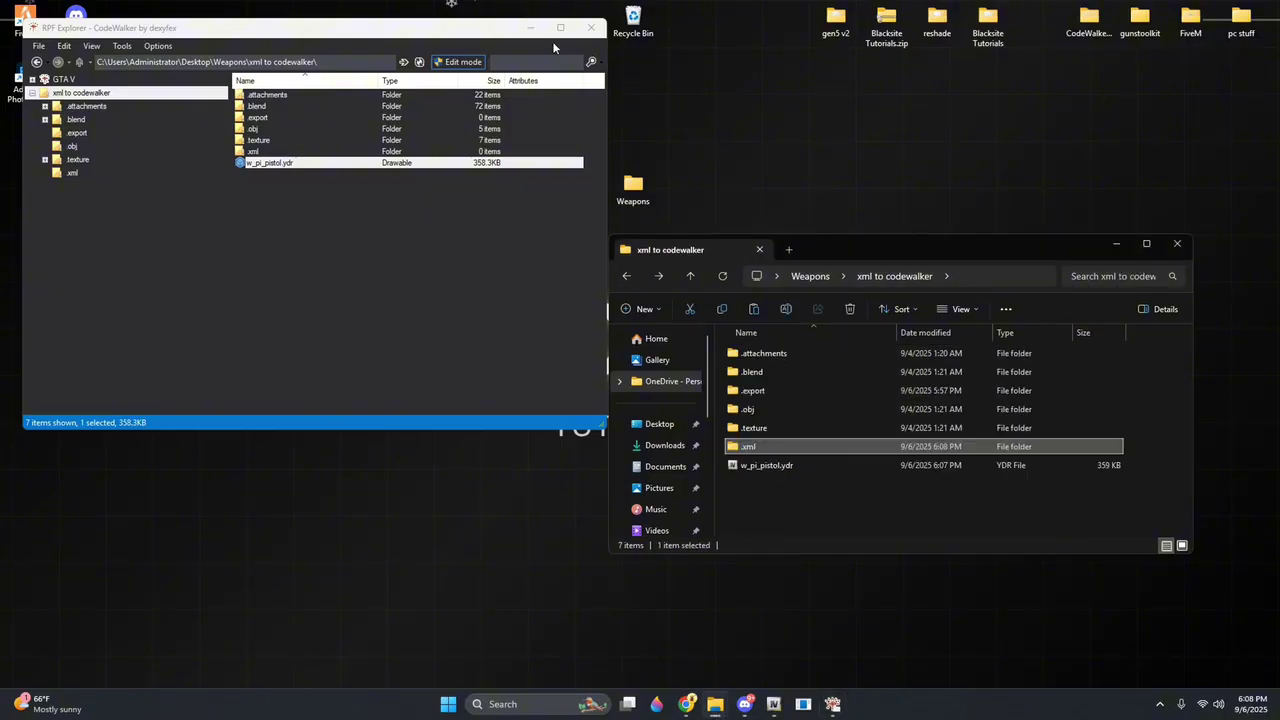
{"action": "left_click", "coordinate": [529, 27]}
Launch Blender and delete the default cube, camera and light
{"action": "left_click", "coordinate": [1112, 244]}
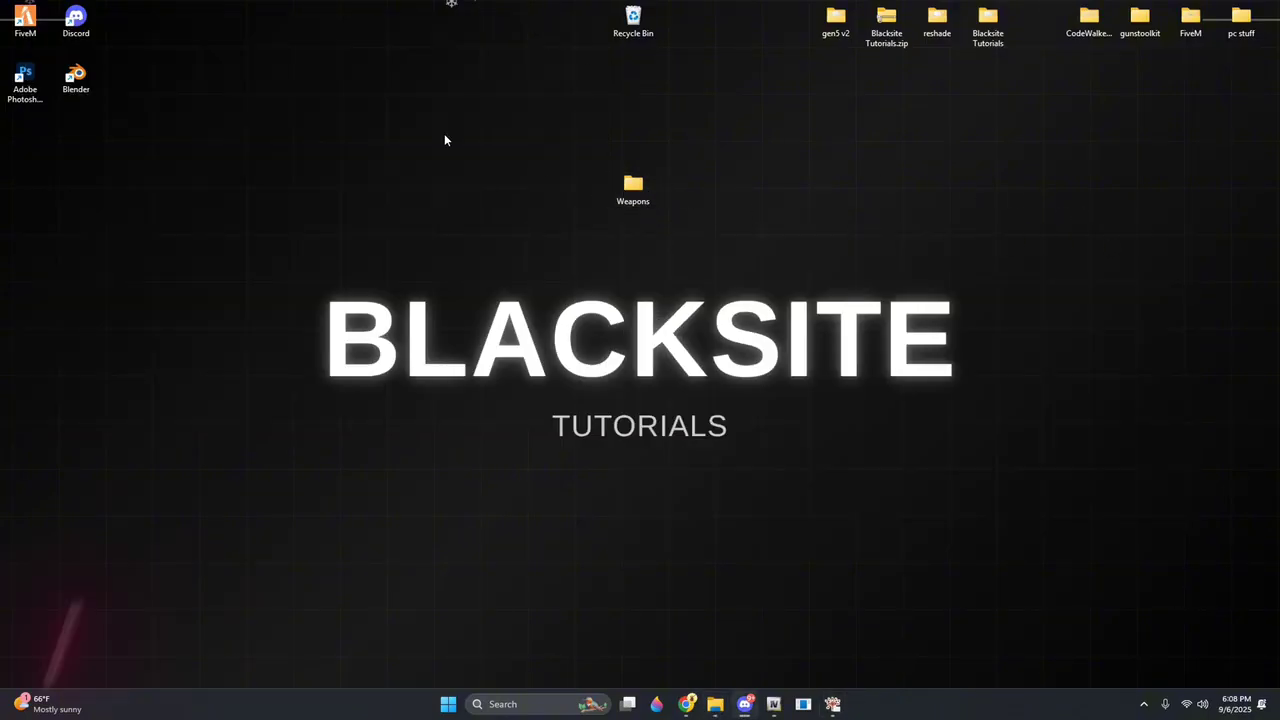
{"action": "double_click", "coordinate": [89, 84]}
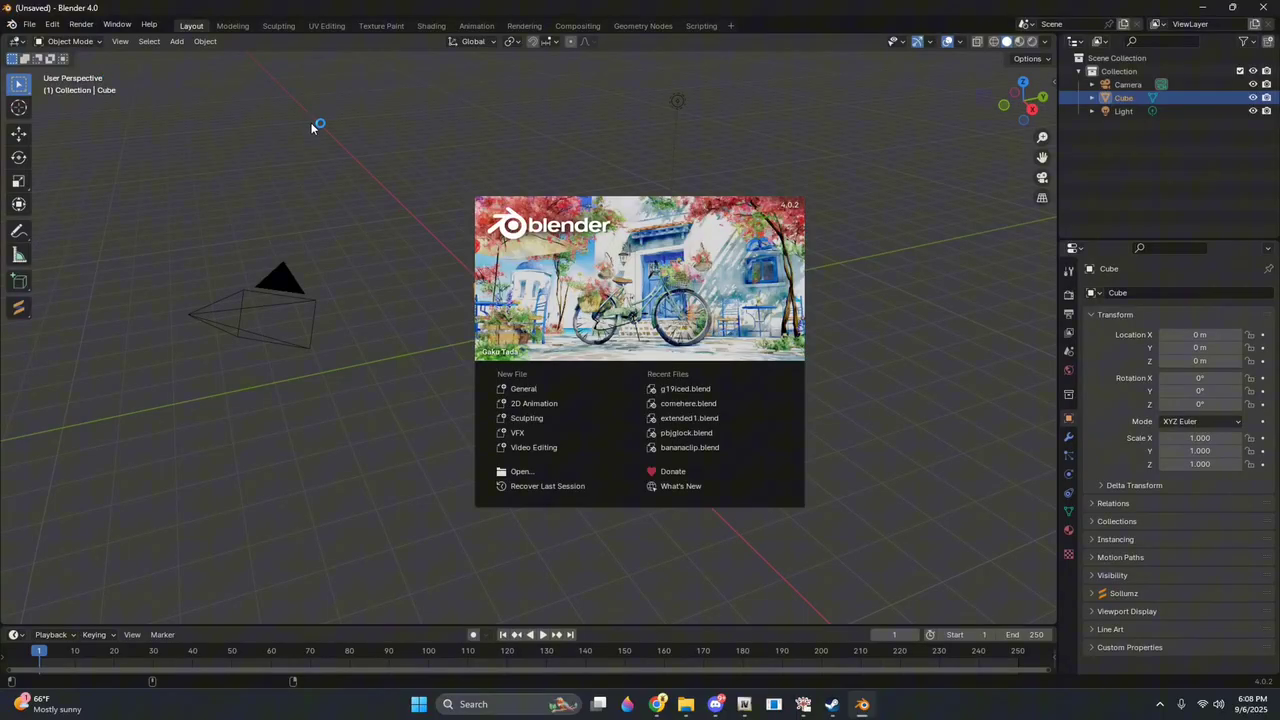
{"action": "left_click", "coordinate": [910, 230]}
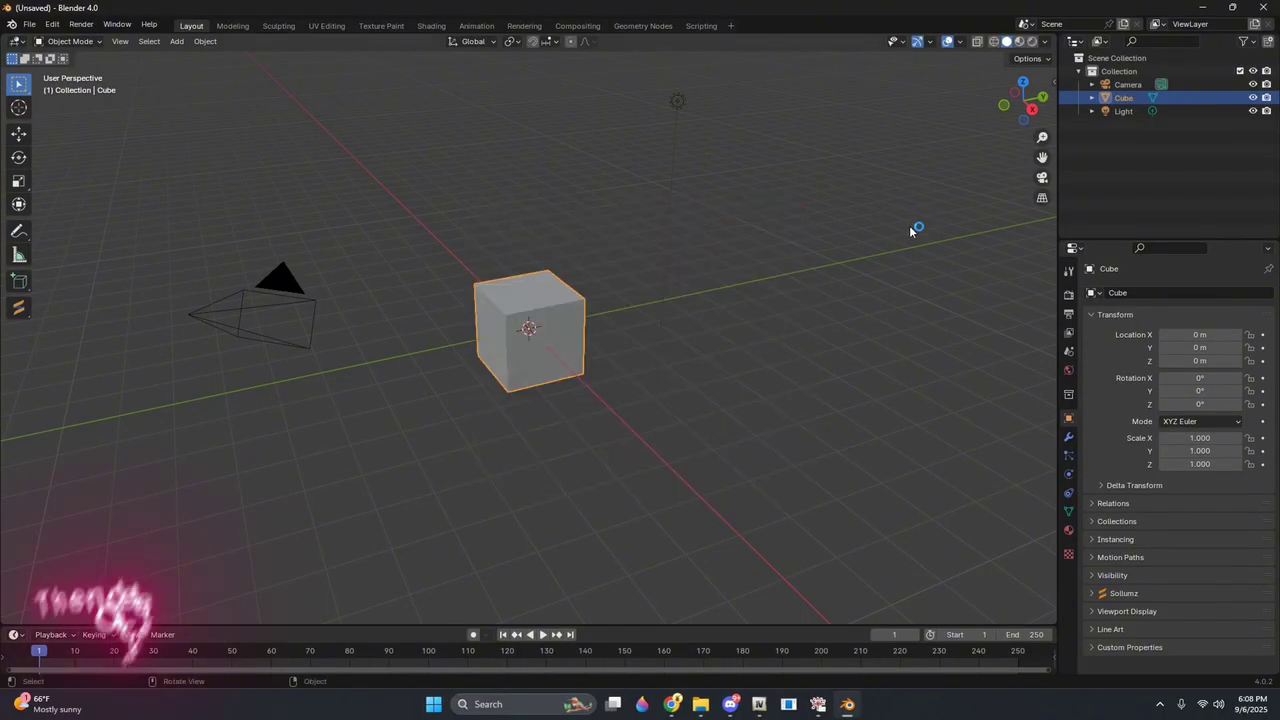
{"action": "key", "text": "a"}
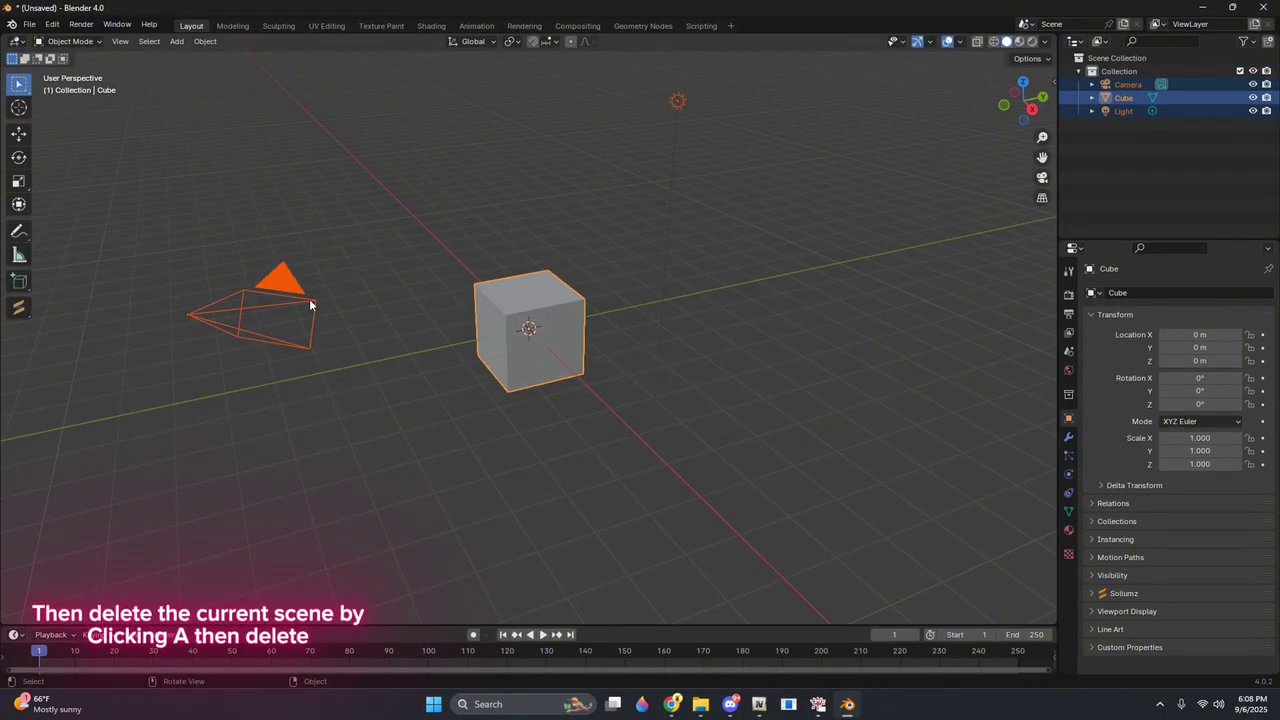
{"action": "key", "text": "Delete"}
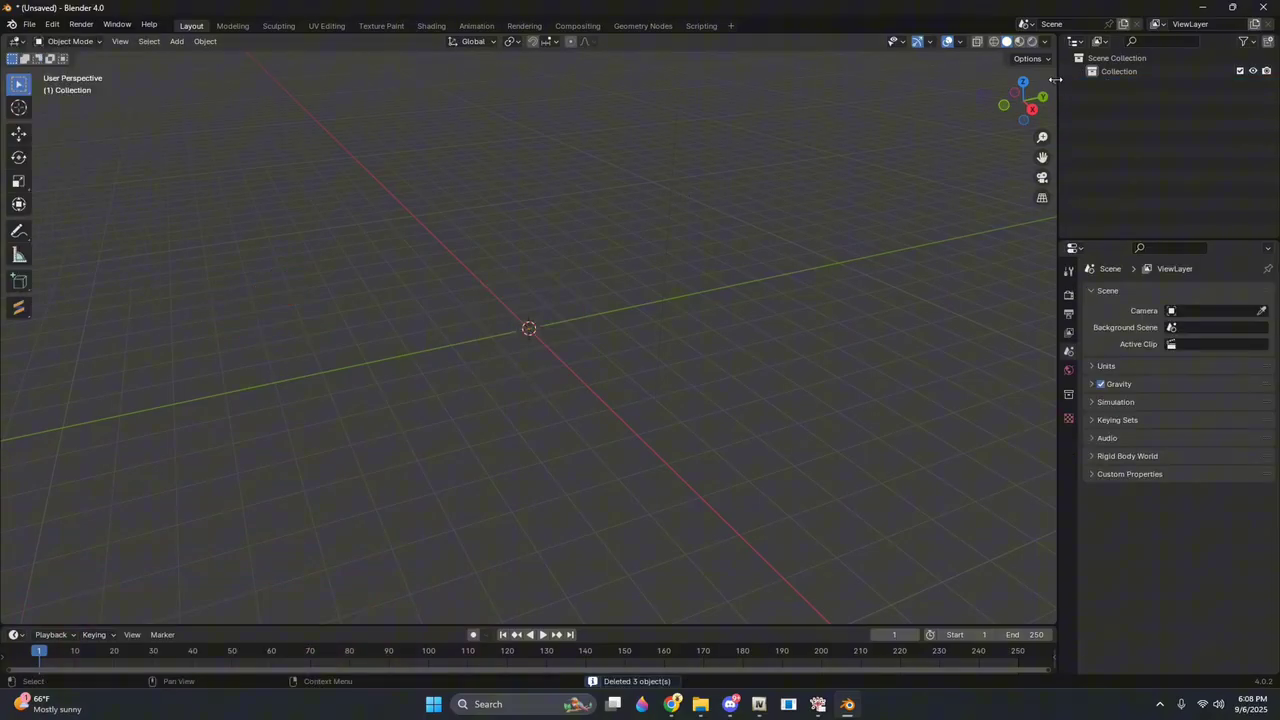
Show the sidebar's Sollumz Tools tab with General options expanded
{"action": "key", "text": "n"}
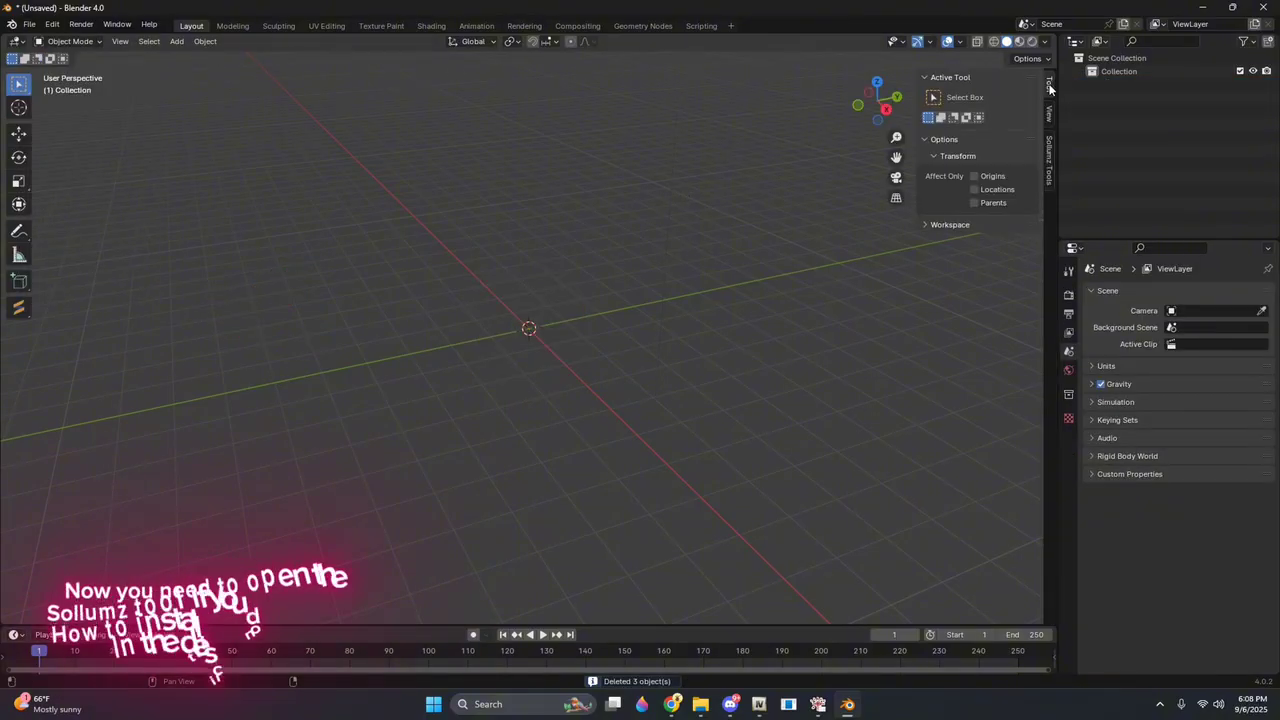
{"action": "left_click", "coordinate": [1048, 155]}
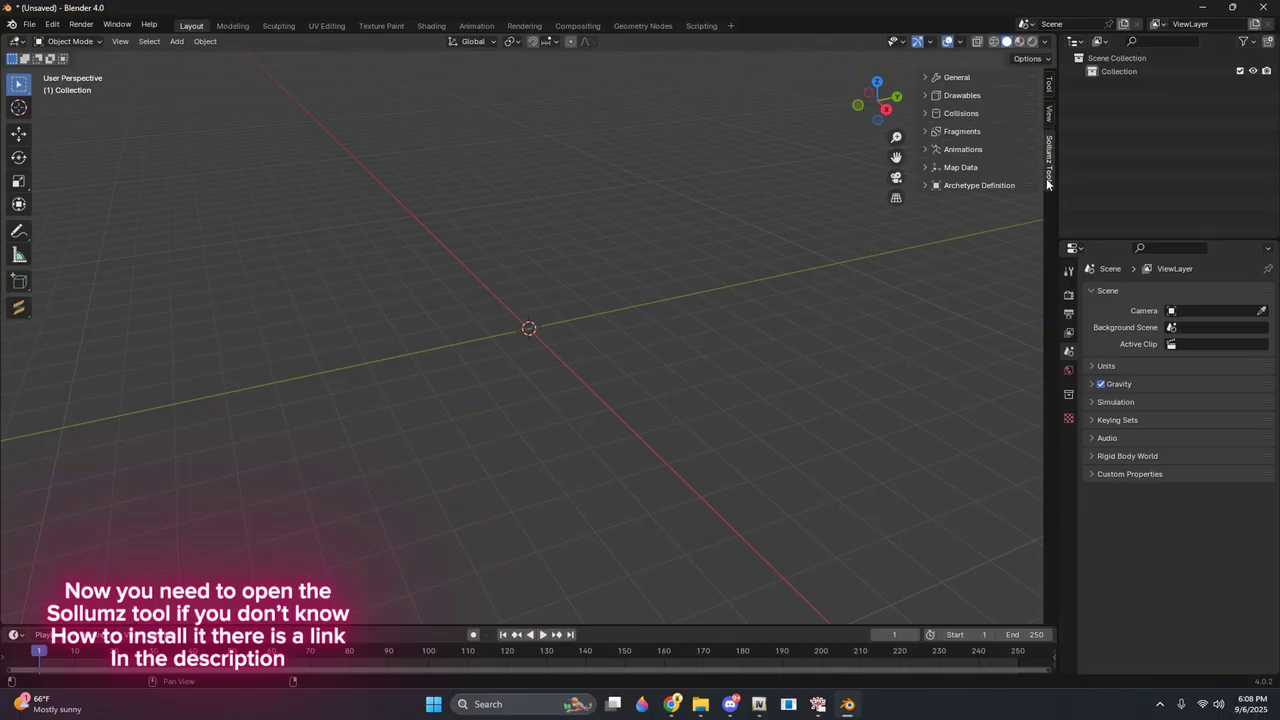
{"action": "left_click", "coordinate": [952, 78]}
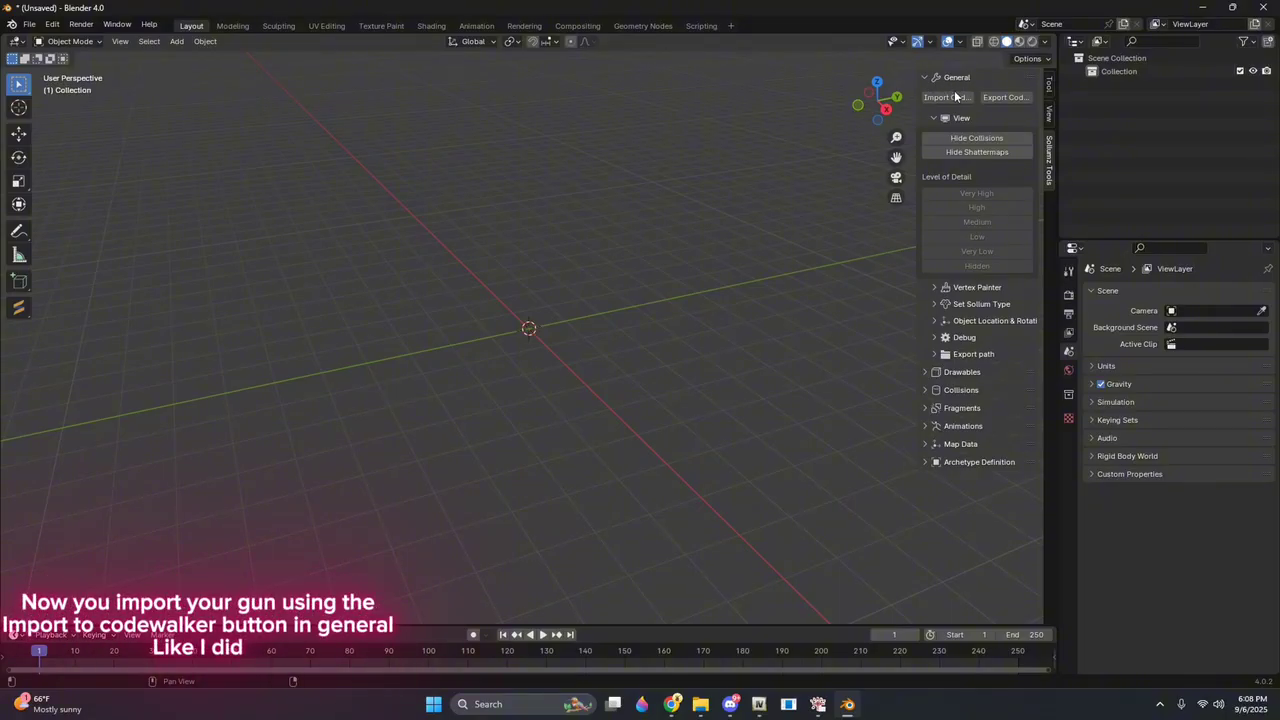
Import w_pi_pistol.ydr.xml from Desktop > Weapons > xml to codewalker via Sollumz
{"action": "left_click", "coordinate": [945, 97]}
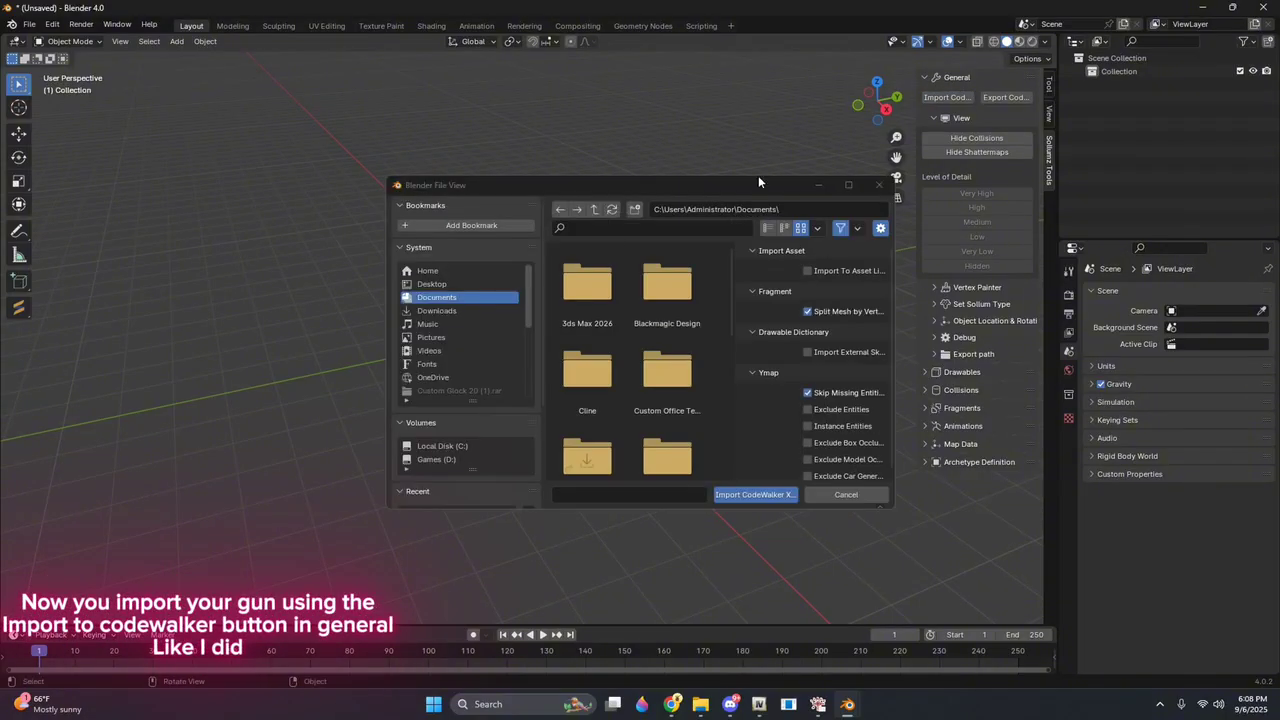
{"action": "left_click", "coordinate": [430, 285]}
{"action": "scroll", "coordinate": [640, 380], "scroll_direction": "down", "scroll_amount": 5}
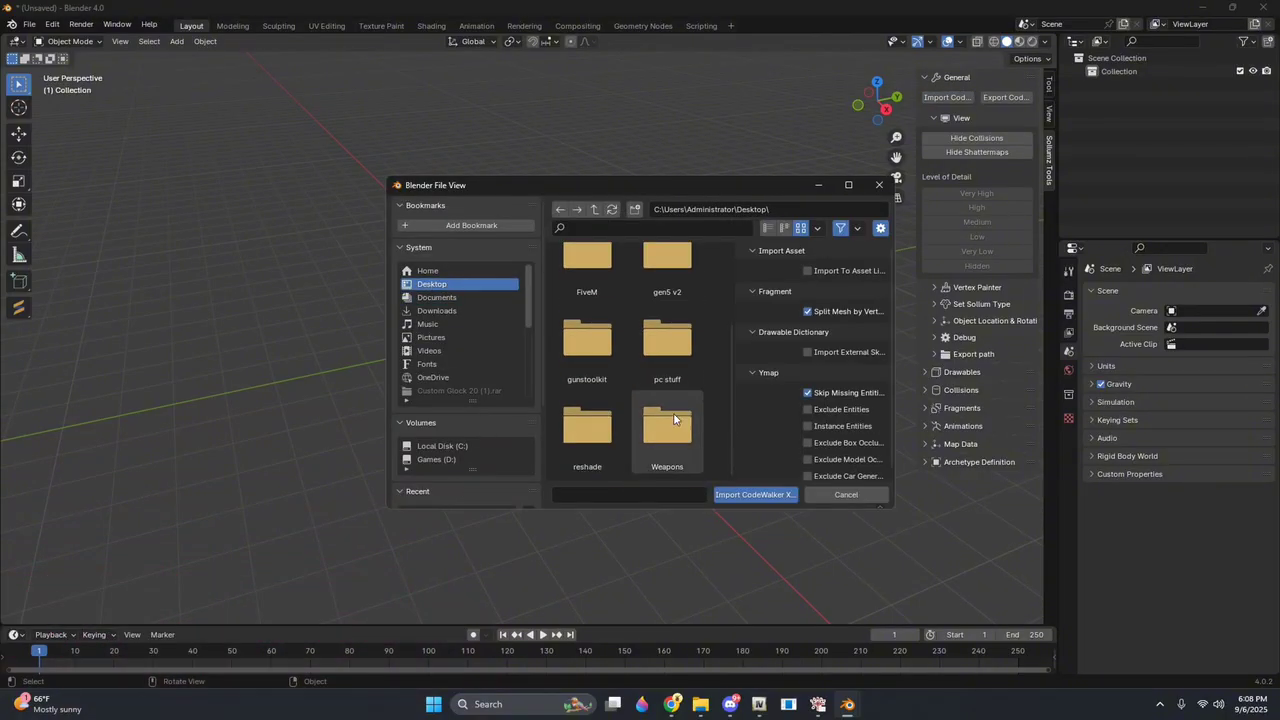
{"action": "double_click", "coordinate": [673, 420]}
{"action": "double_click", "coordinate": [652, 320]}
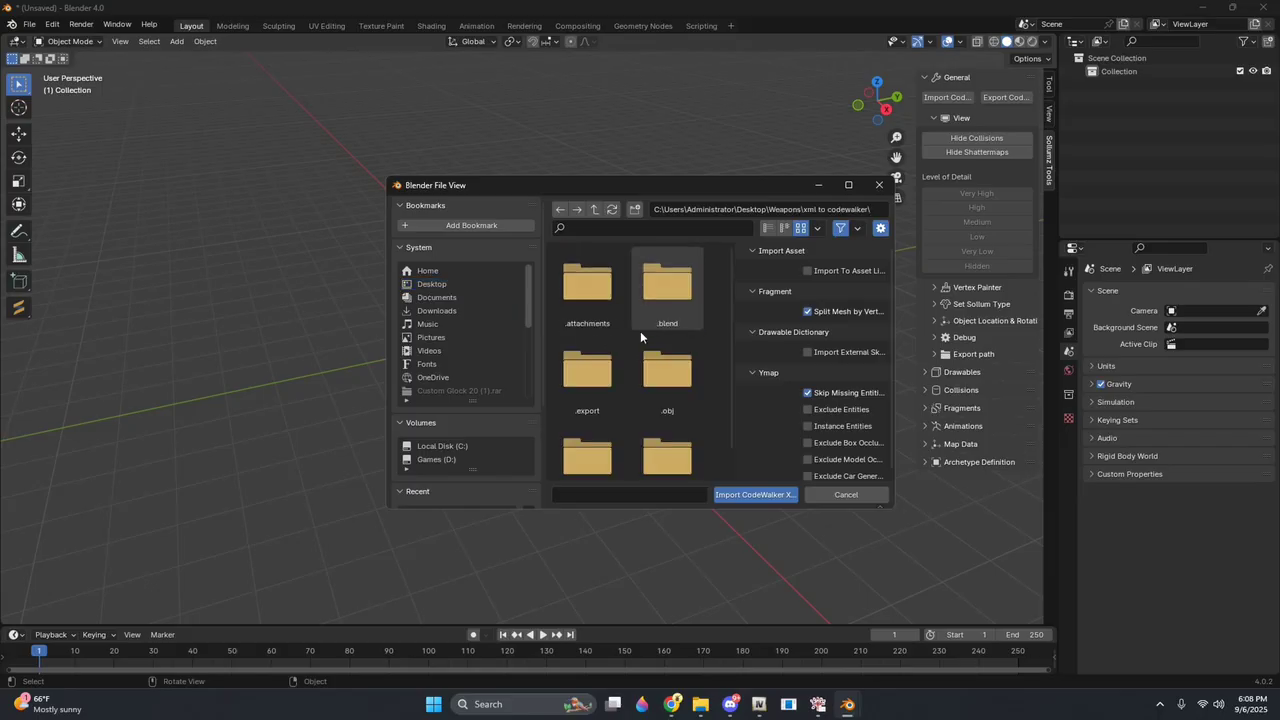
{"action": "scroll", "coordinate": [616, 367], "scroll_direction": "down", "scroll_amount": 1}
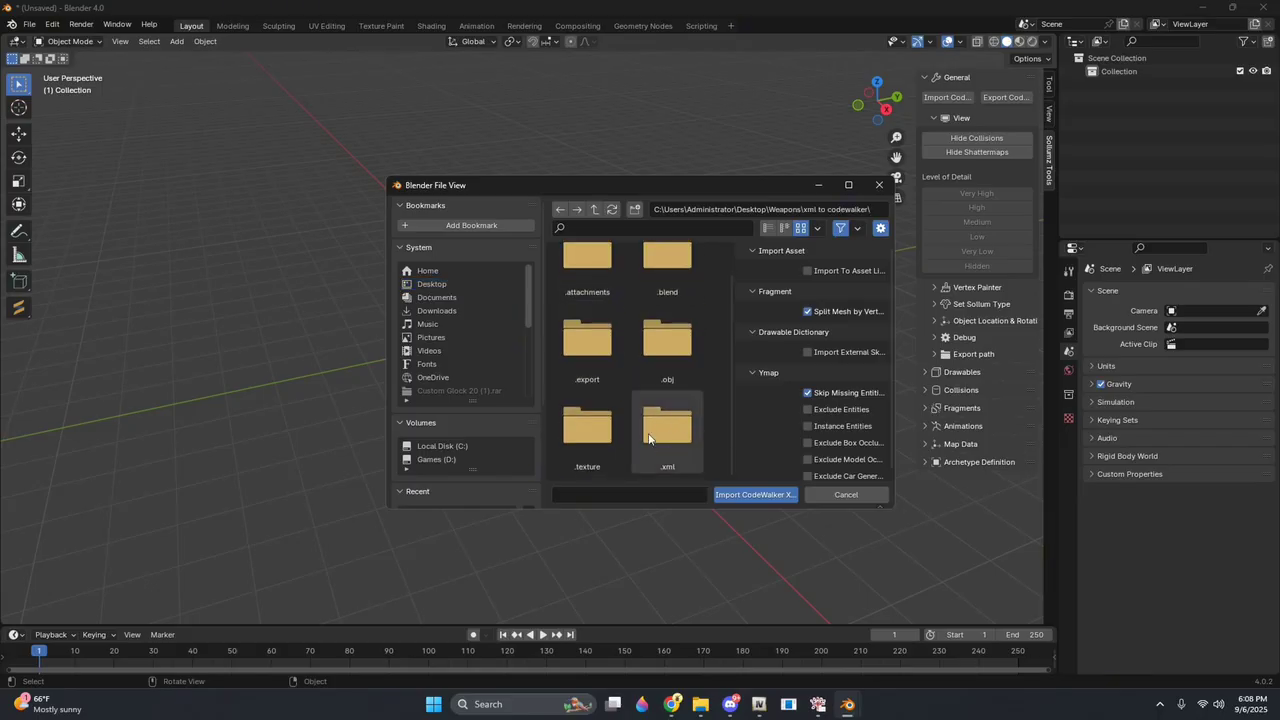
{"action": "double_click", "coordinate": [674, 420]}
{"action": "left_click", "coordinate": [600, 300]}
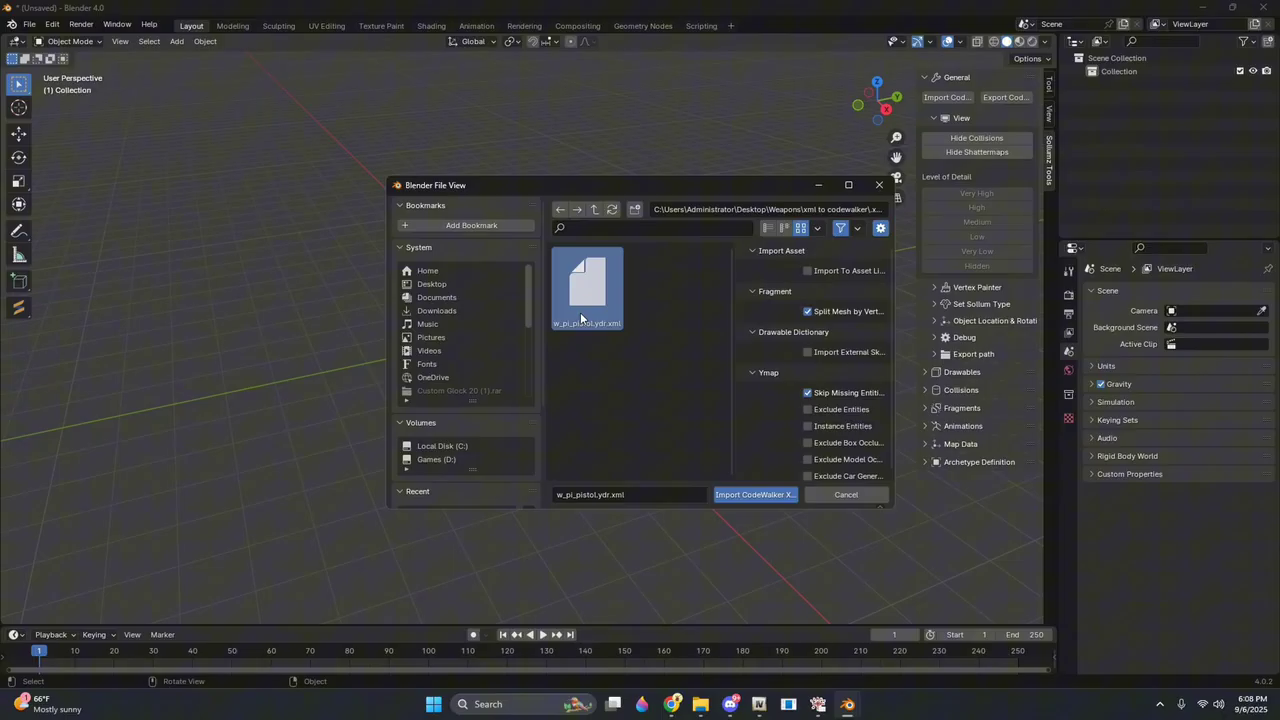
{"action": "left_click", "coordinate": [743, 491]}
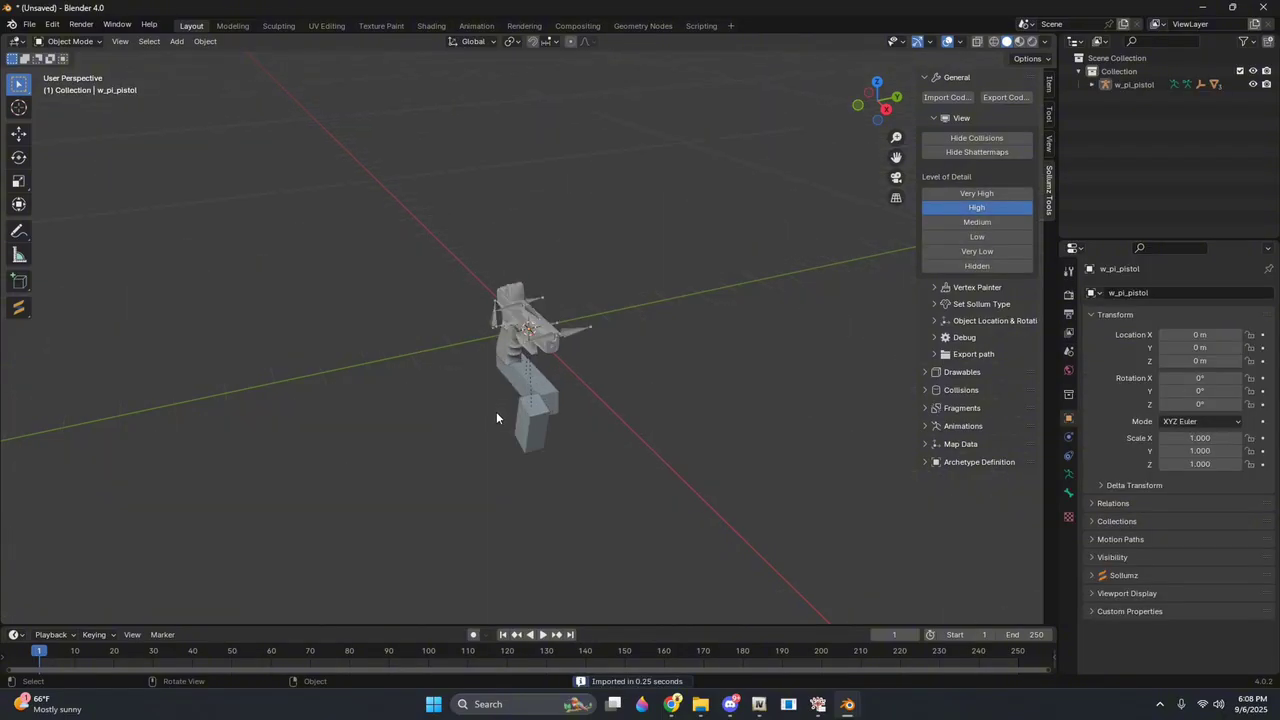
Orbit and zoom to a side view of the imported pistol
{"action": "scroll", "coordinate": [520, 430], "scroll_direction": "up", "scroll_amount": 3}
{"action": "middle_click_drag", "start_coordinate": [548, 453], "coordinate": [665, 412]}
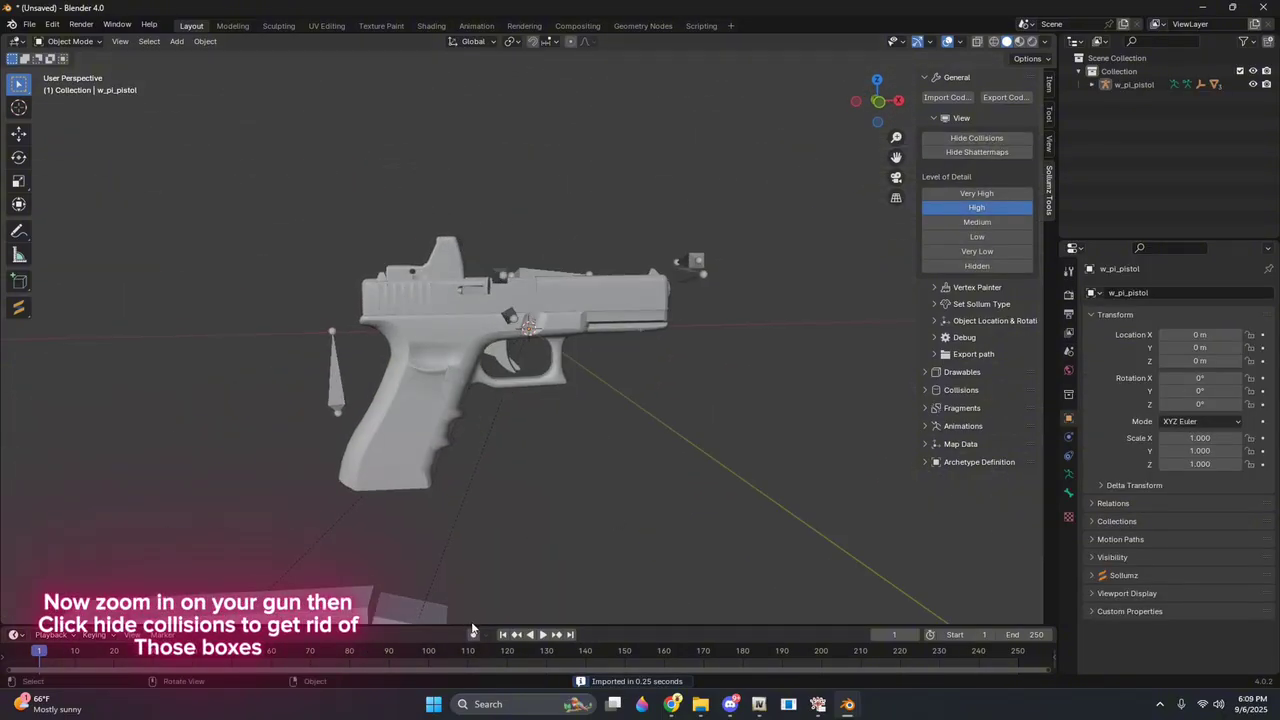
{"action": "scroll", "coordinate": [379, 548], "scroll_direction": "down", "scroll_amount": 2}
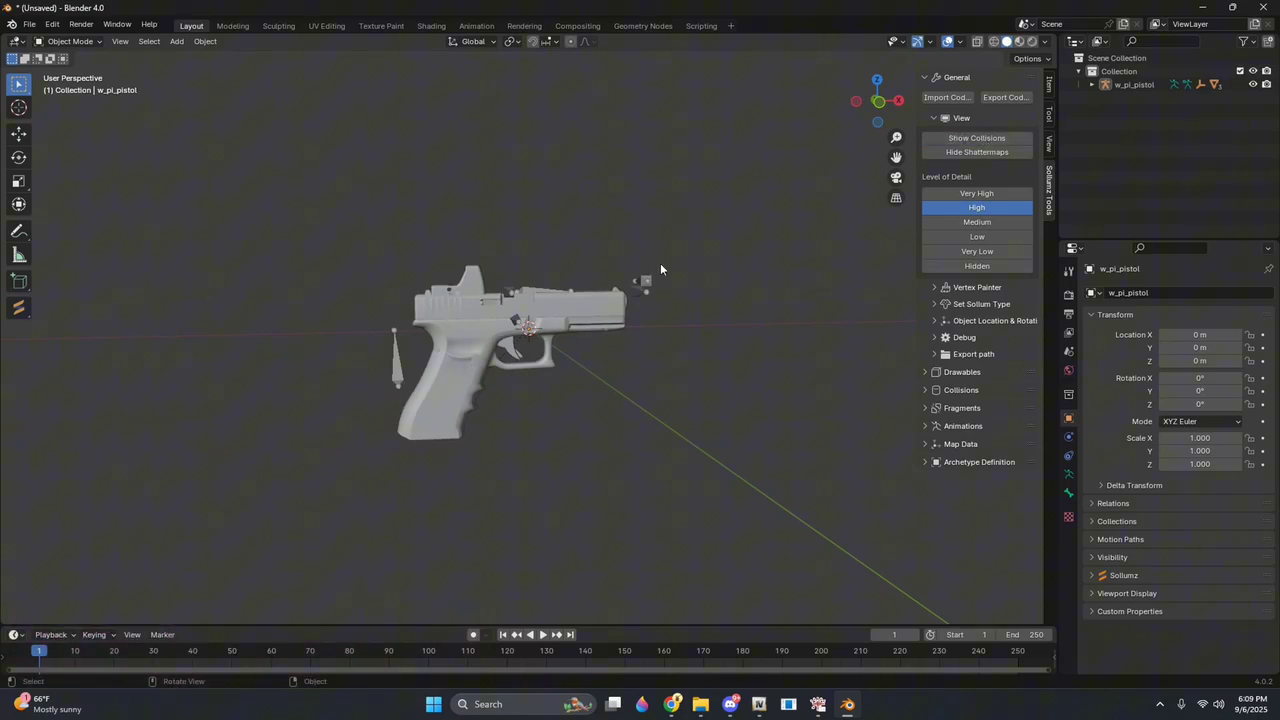
{"action": "scroll", "coordinate": [660, 263], "scroll_direction": "up", "scroll_amount": 7}
{"action": "scroll", "coordinate": [436, 425], "scroll_direction": "down", "scroll_amount": 3}
Hide the w_pi_pistol armature bones, select Gun_Root and switch to Material Preview shading
{"action": "left_click", "coordinate": [252, 343]}
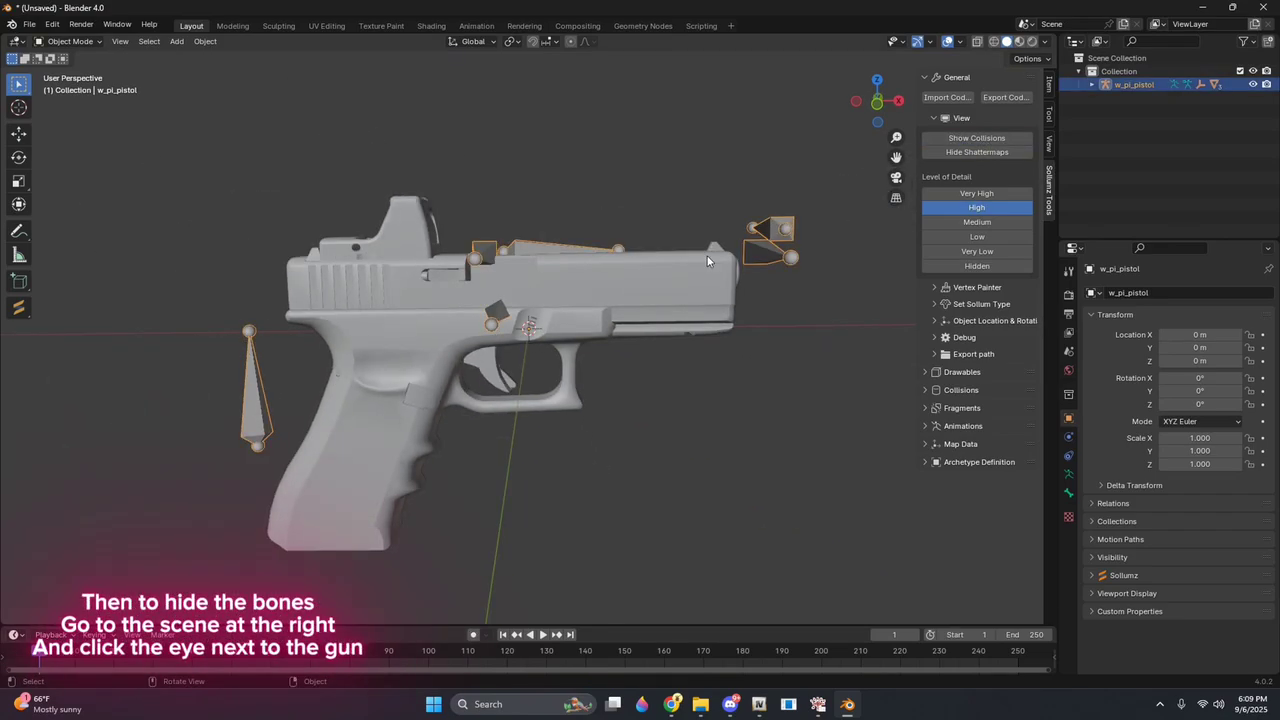
{"action": "left_click", "coordinate": [1251, 85]}
{"action": "left_click", "coordinate": [553, 272]}
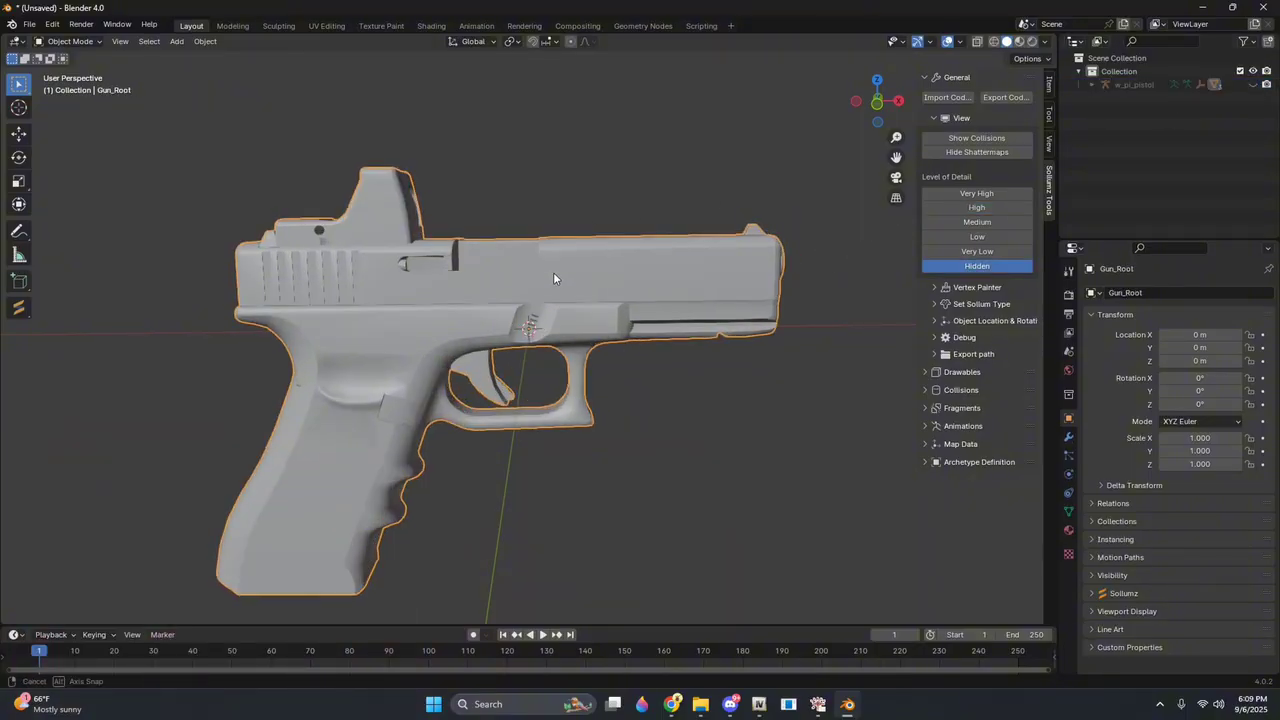
{"action": "middle_click_drag", "start_coordinate": [553, 272], "coordinate": [660, 274]}
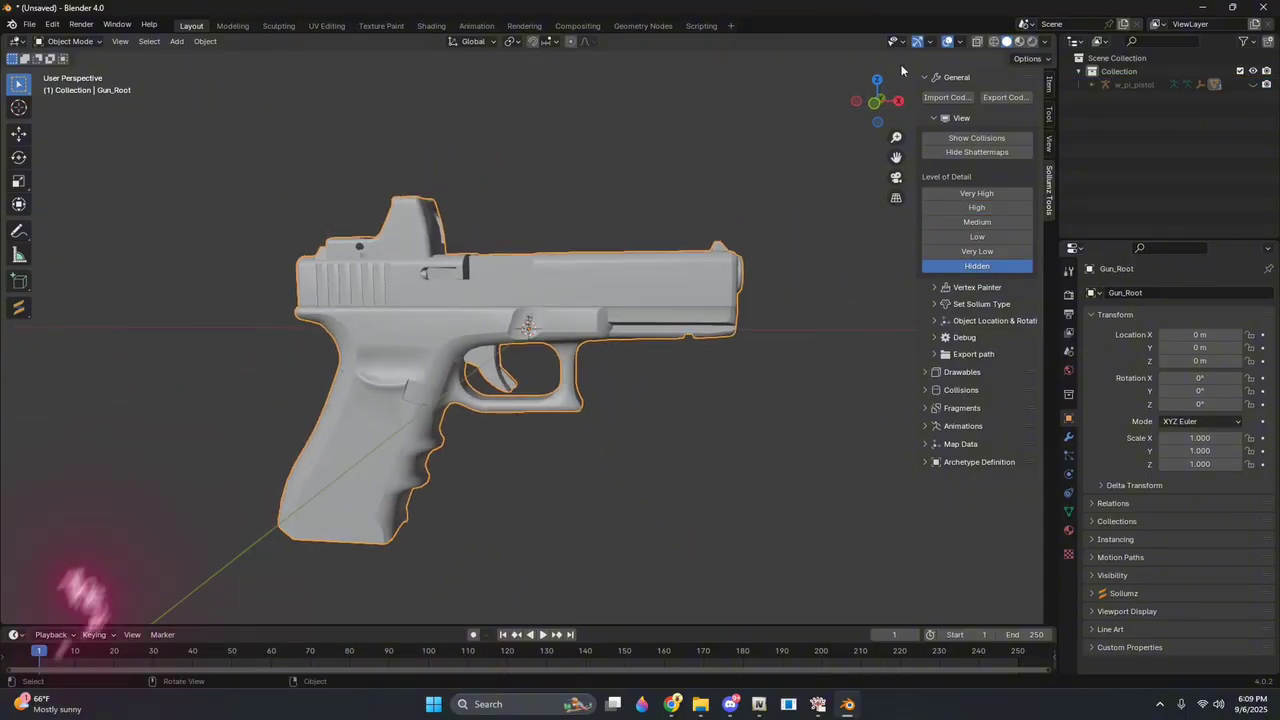
{"action": "left_click", "coordinate": [1020, 42]}
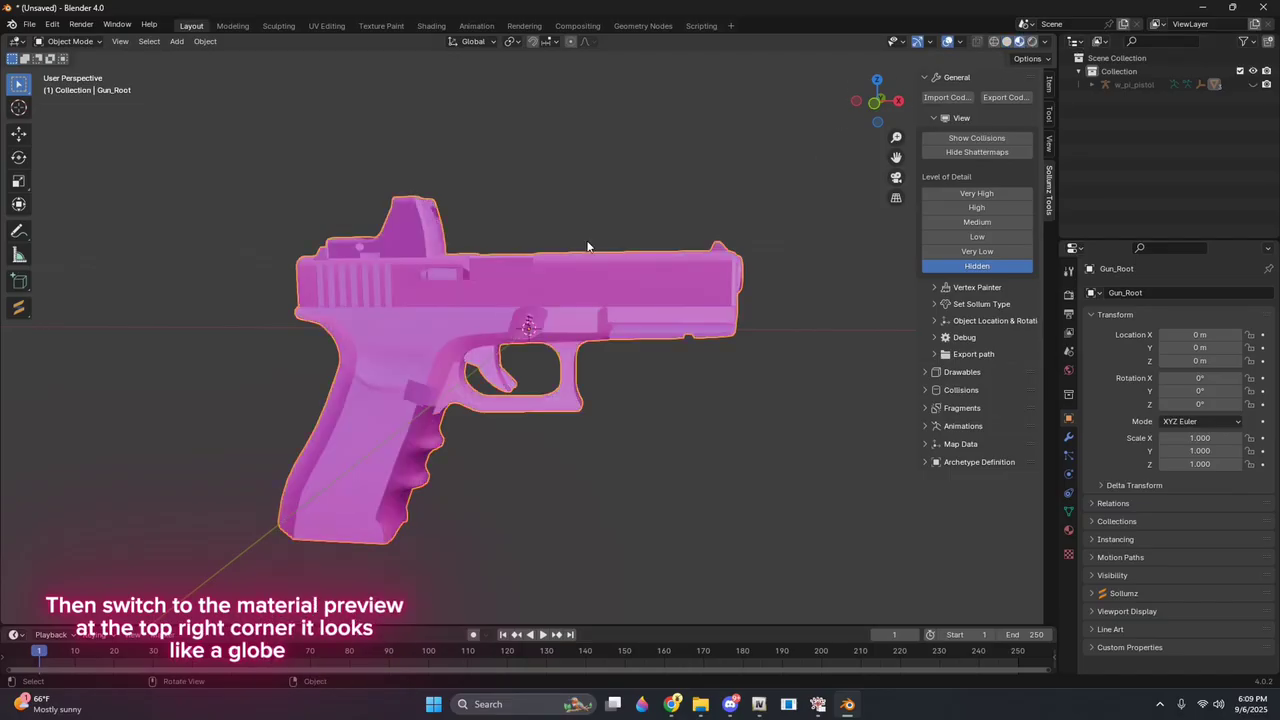
{"action": "mouse_move", "coordinate": [443, 210]}
{"action": "middle_mouse_down"}
{"action": "mouse_move", "coordinate": [567, 222]}
{"action": "mouse_move", "coordinate": [447, 216]}
{"action": "middle_mouse_up"}
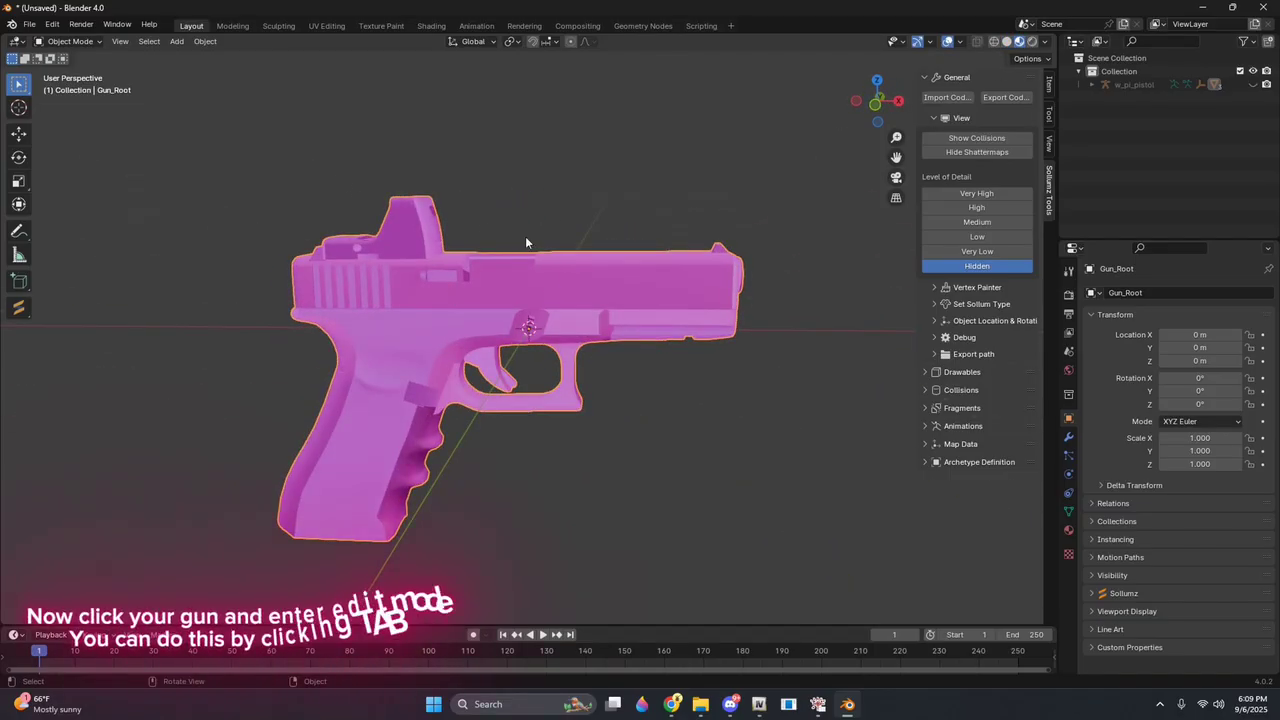
Put Gun_Root into Edit Mode with face selection
{"action": "left_click", "coordinate": [97, 44]}
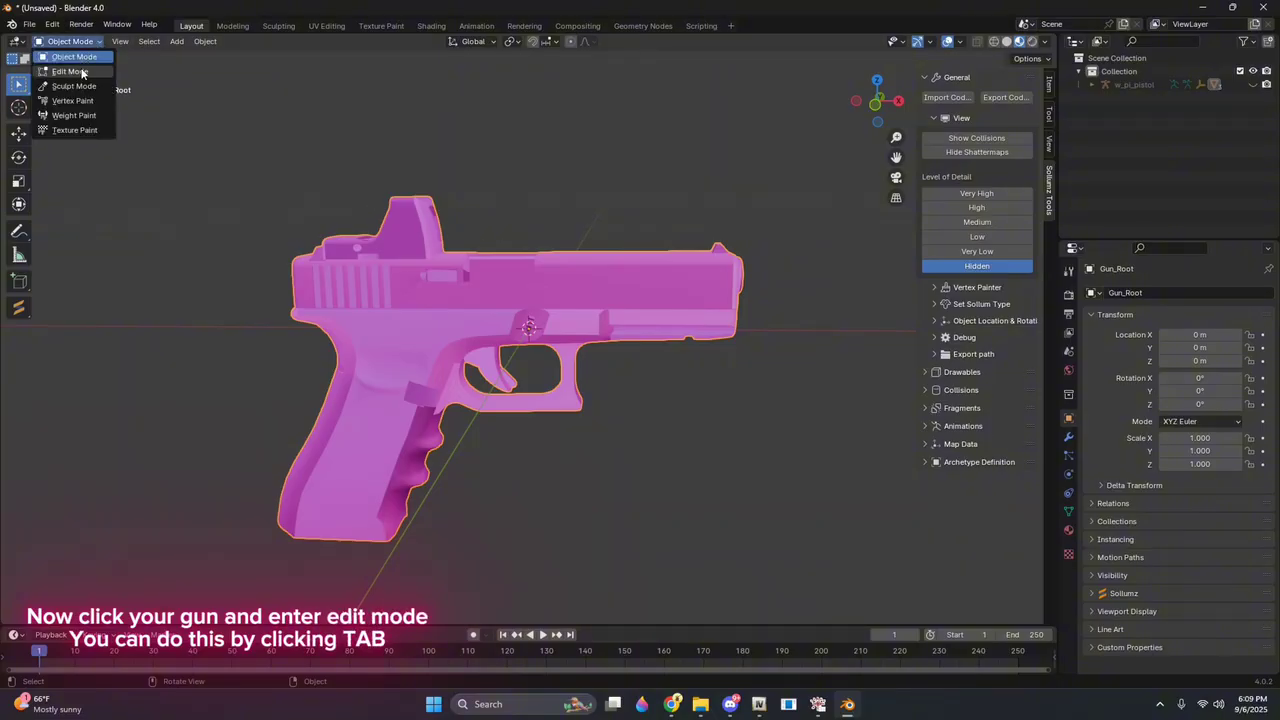
{"action": "key", "text": "Tab"}
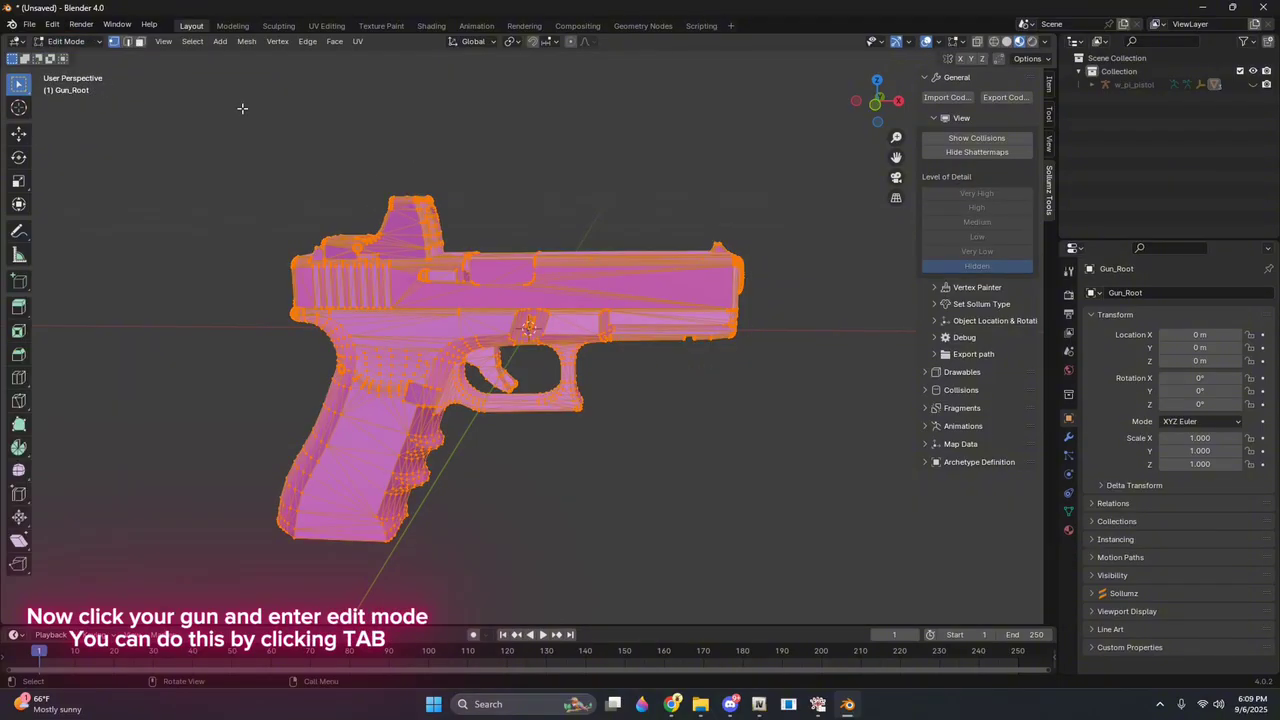
{"action": "left_click", "coordinate": [140, 42]}
Deselect all the gun's faces and bring up its Material Properties
{"action": "left_click", "coordinate": [828, 489]}
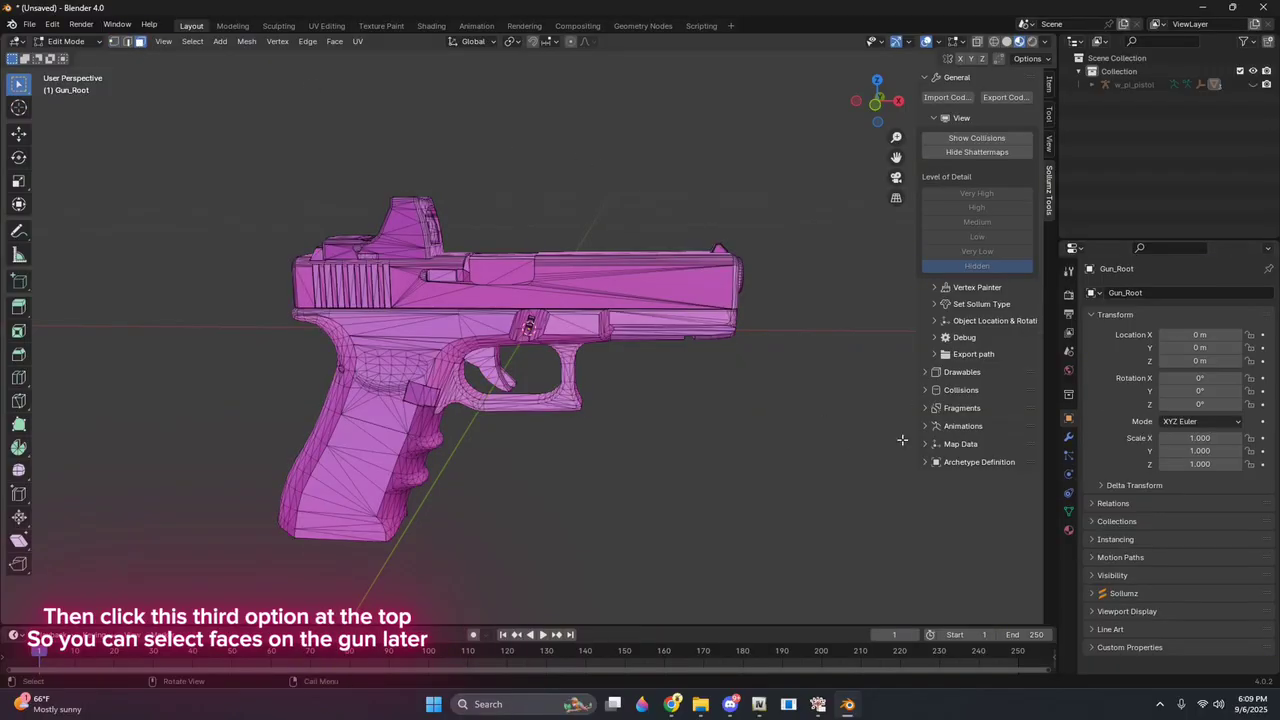
{"action": "left_click", "coordinate": [1068, 531]}
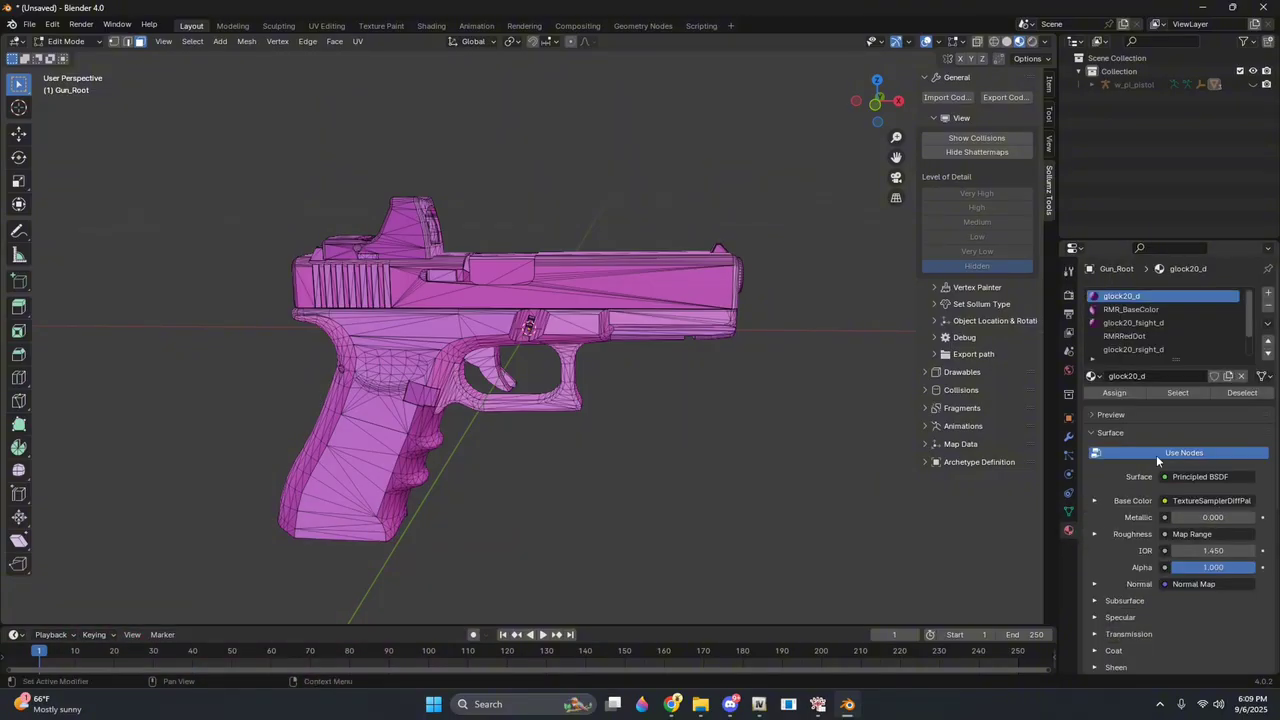
{"action": "scroll", "coordinate": [1127, 303], "scroll_direction": "down", "scroll_amount": 1}
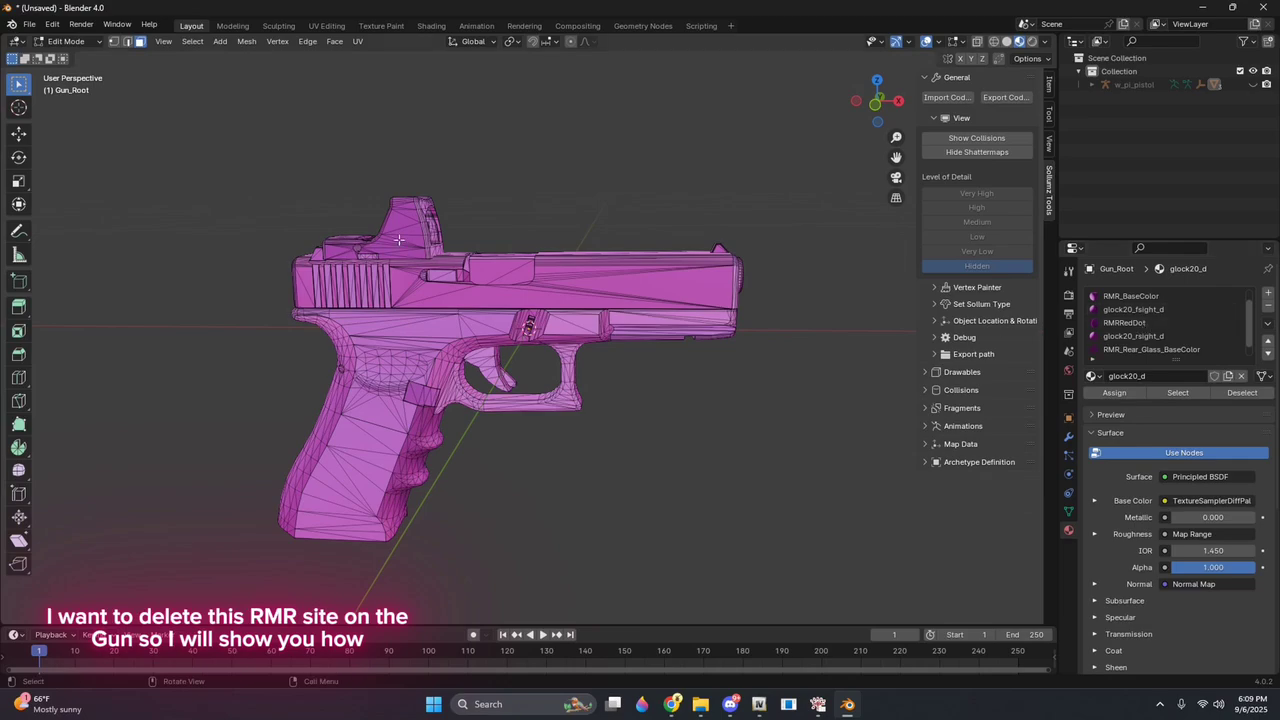
{"action": "scroll", "coordinate": [398, 240], "scroll_direction": "up", "scroll_amount": 4}
{"action": "middle_click_drag", "start_coordinate": [398, 240], "coordinate": [409, 333]}
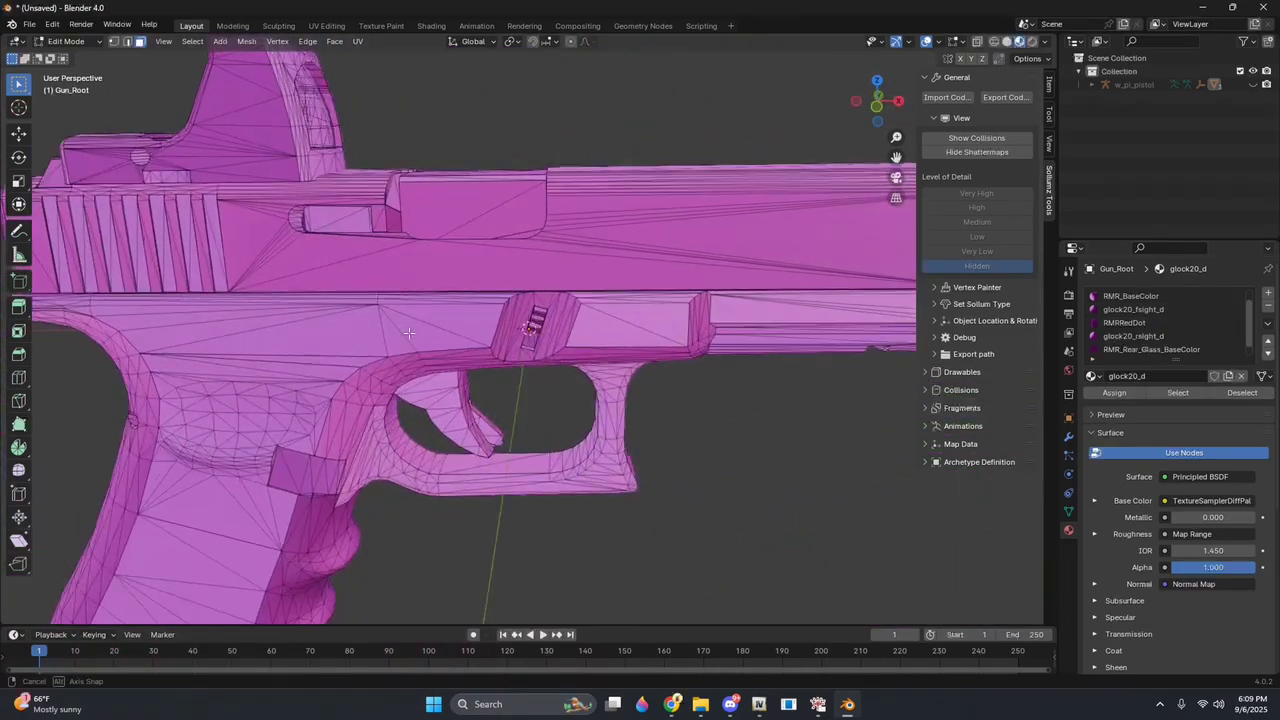
{"action": "scroll", "coordinate": [409, 333], "scroll_direction": "down", "scroll_amount": 4}
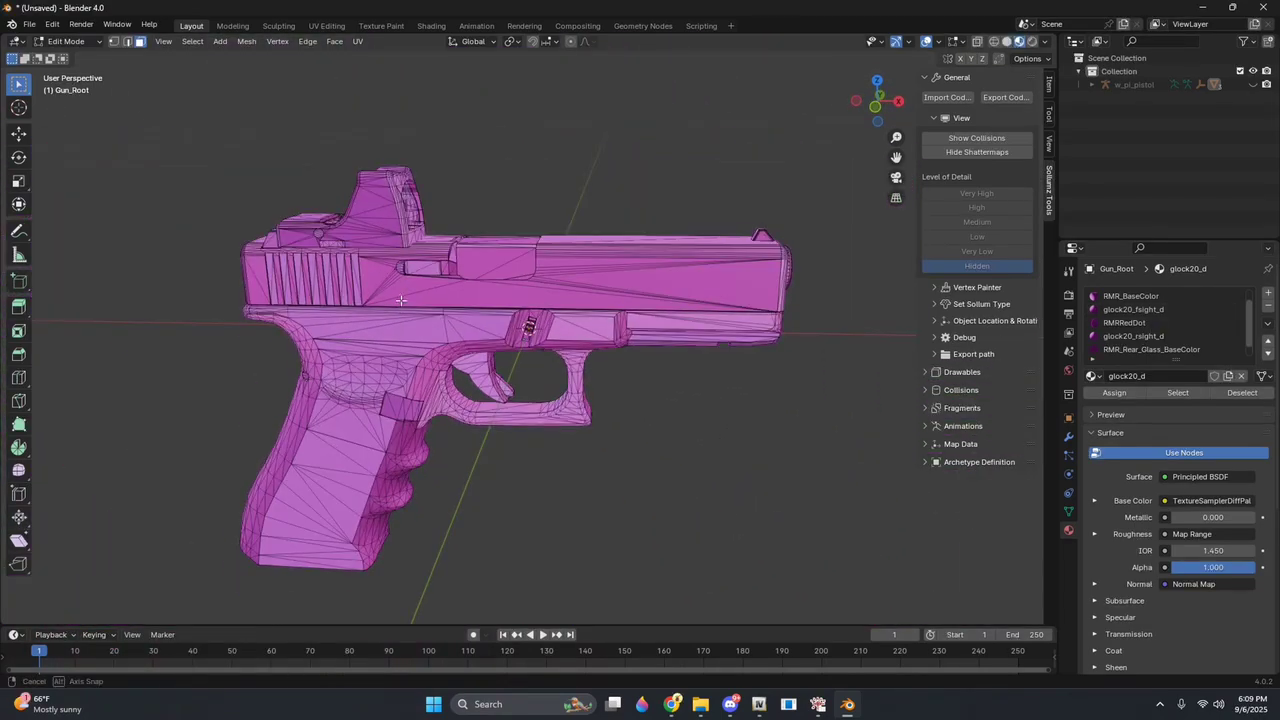
Select the faces assigned to RMR_Rear_Glass_BaseColor and RMR_BaseColor
{"action": "left_click", "coordinate": [1170, 349]}
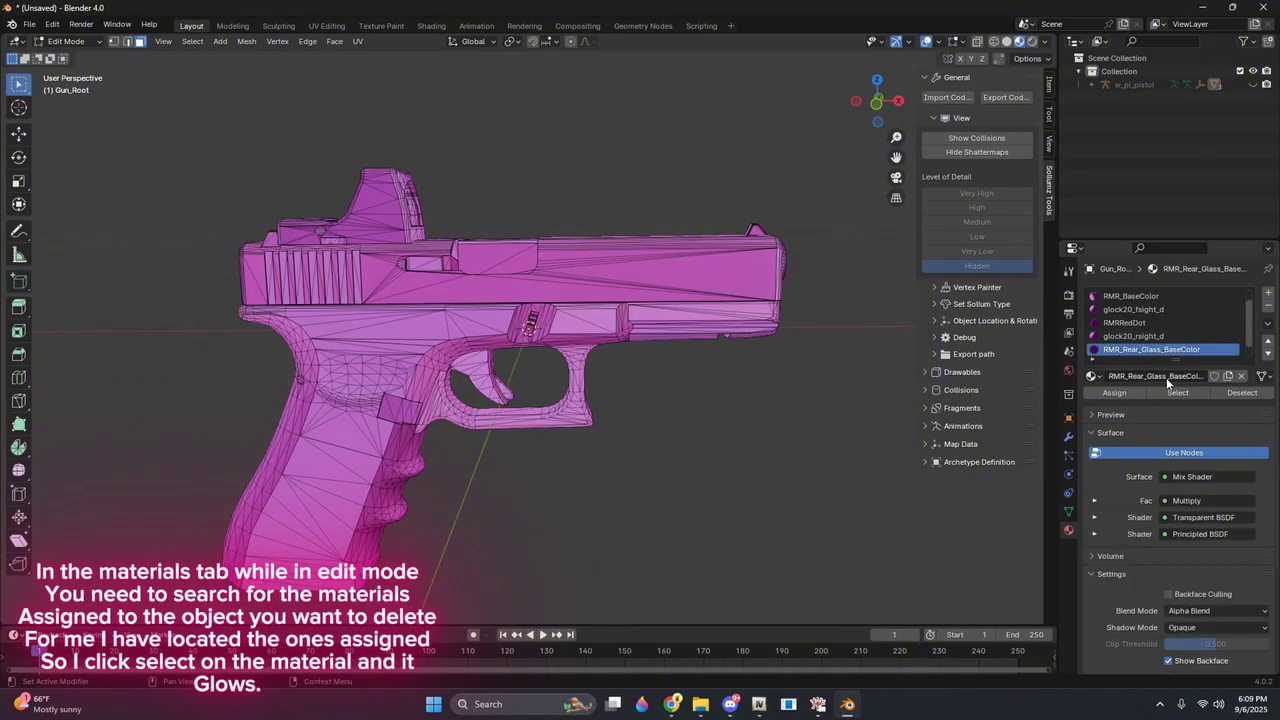
{"action": "left_click", "coordinate": [1170, 394]}
{"action": "middle_click_drag", "start_coordinate": [814, 334], "coordinate": [345, 312]}
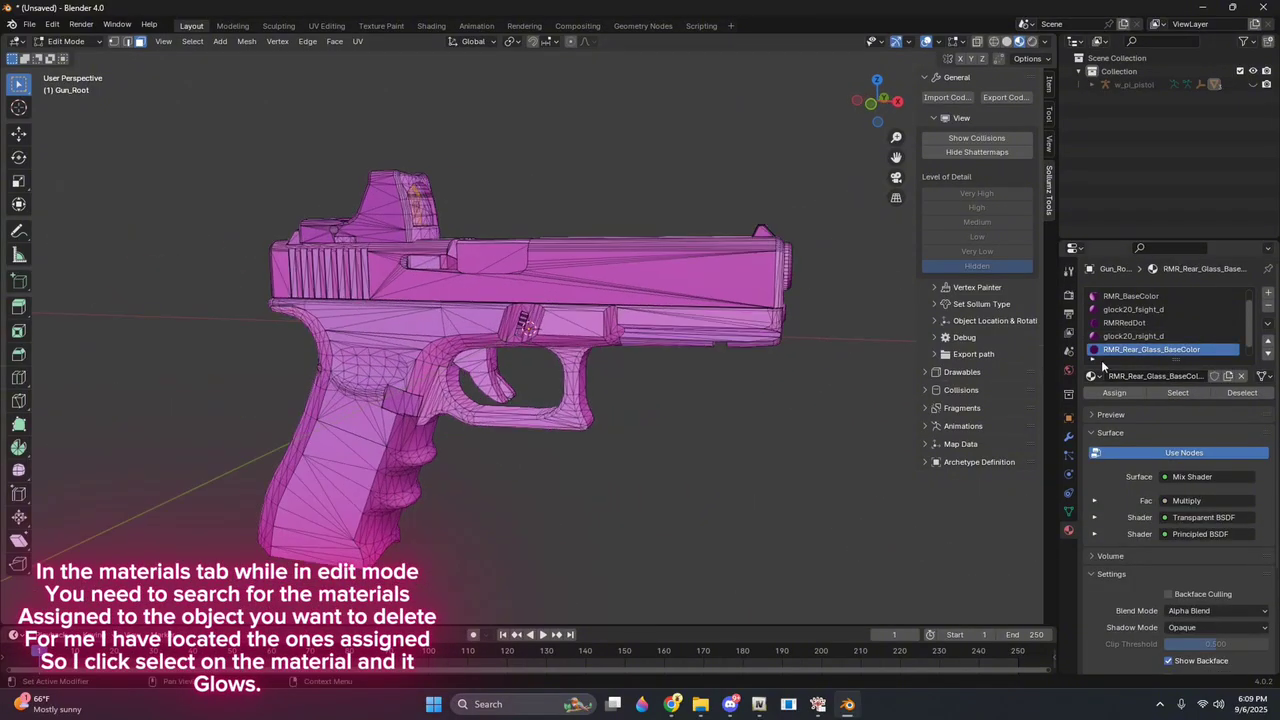
{"action": "left_click", "coordinate": [1153, 300]}
{"action": "left_click", "coordinate": [1170, 392]}
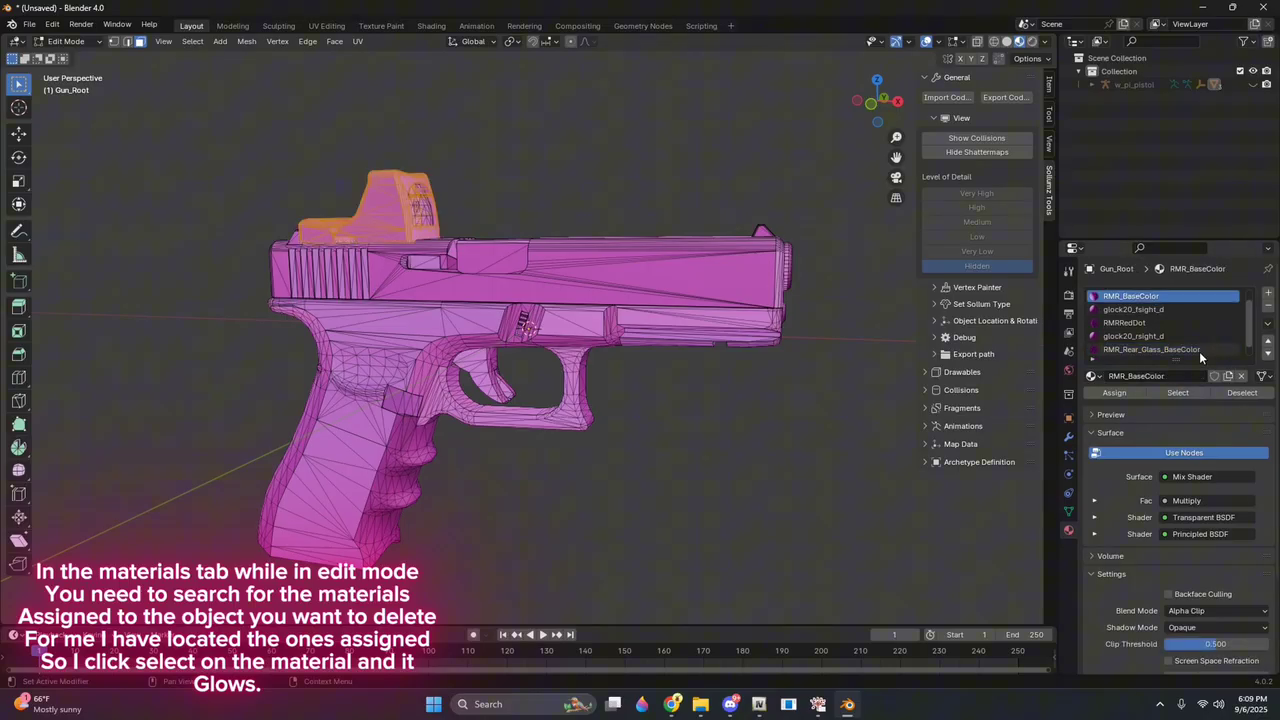
{"action": "scroll", "coordinate": [1199, 351], "scroll_direction": "down", "scroll_amount": 1}
Add the RMR_Front_Glass_BaseColor and RMRRedDot faces to the selection
{"action": "left_click", "coordinate": [1183, 349]}
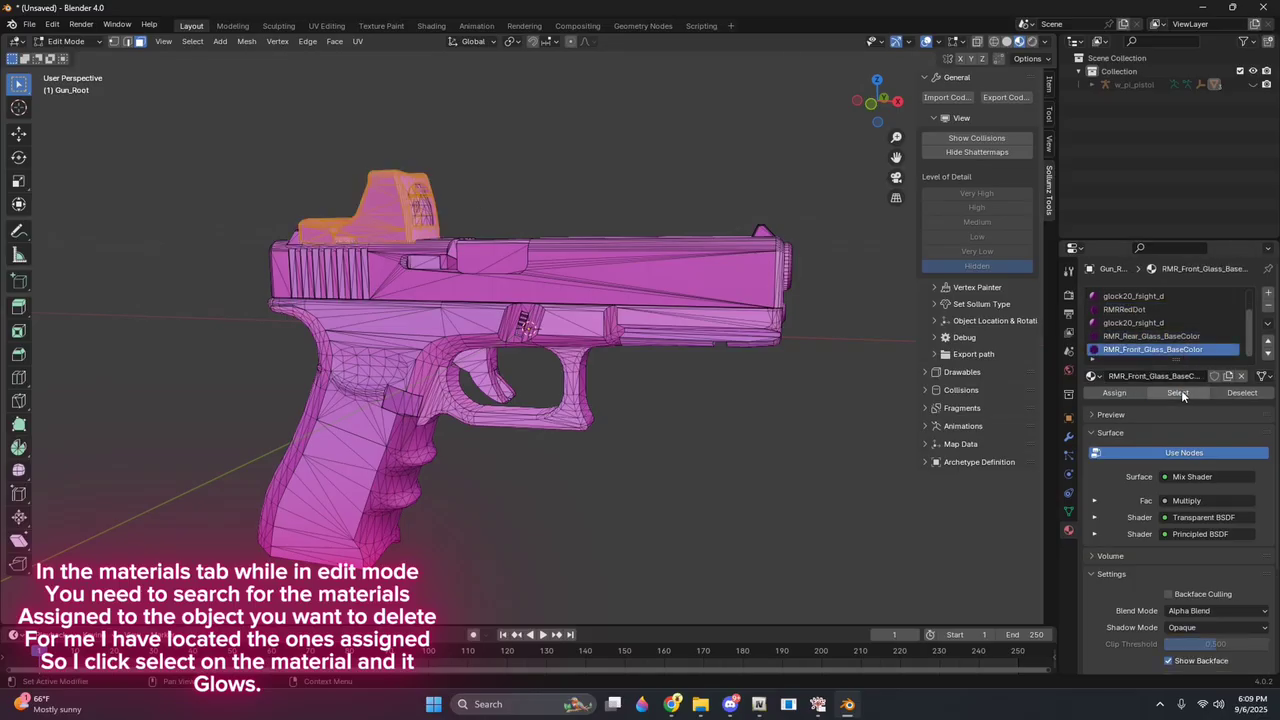
{"action": "left_click", "coordinate": [1181, 390]}
{"action": "left_click", "coordinate": [1176, 337]}
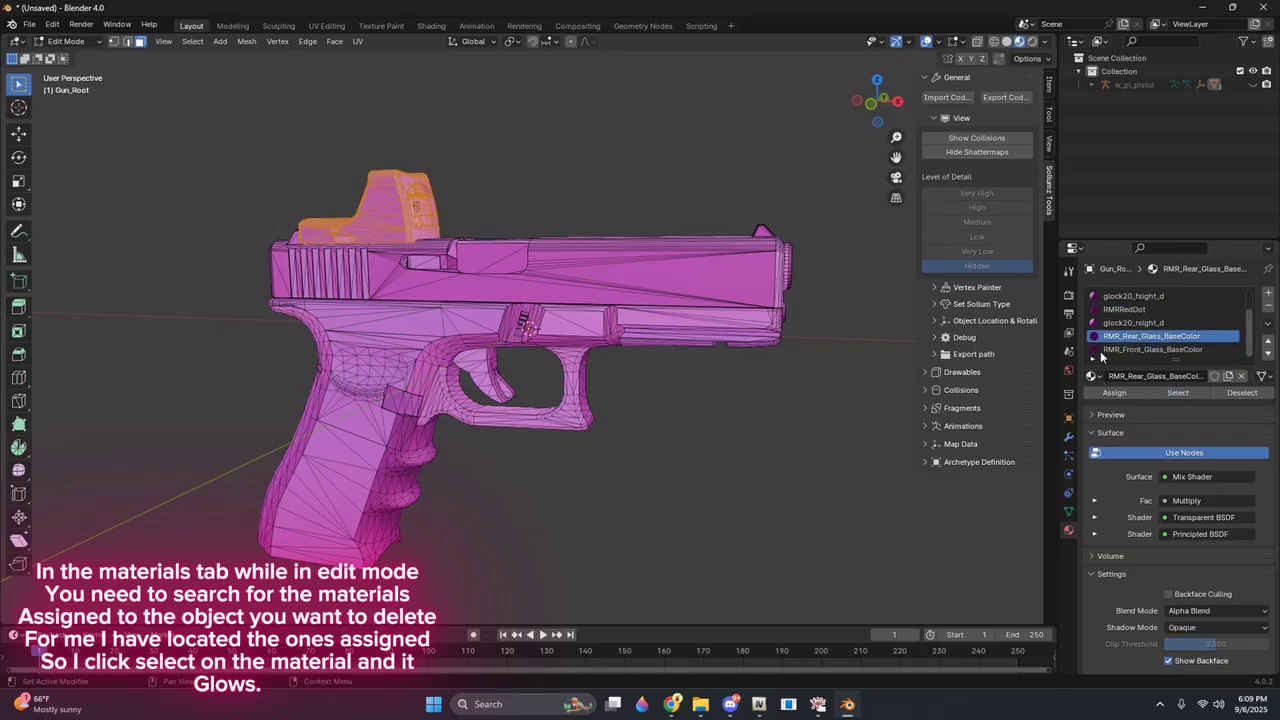
{"action": "left_click", "coordinate": [1162, 310]}
{"action": "left_click", "coordinate": [1177, 392]}
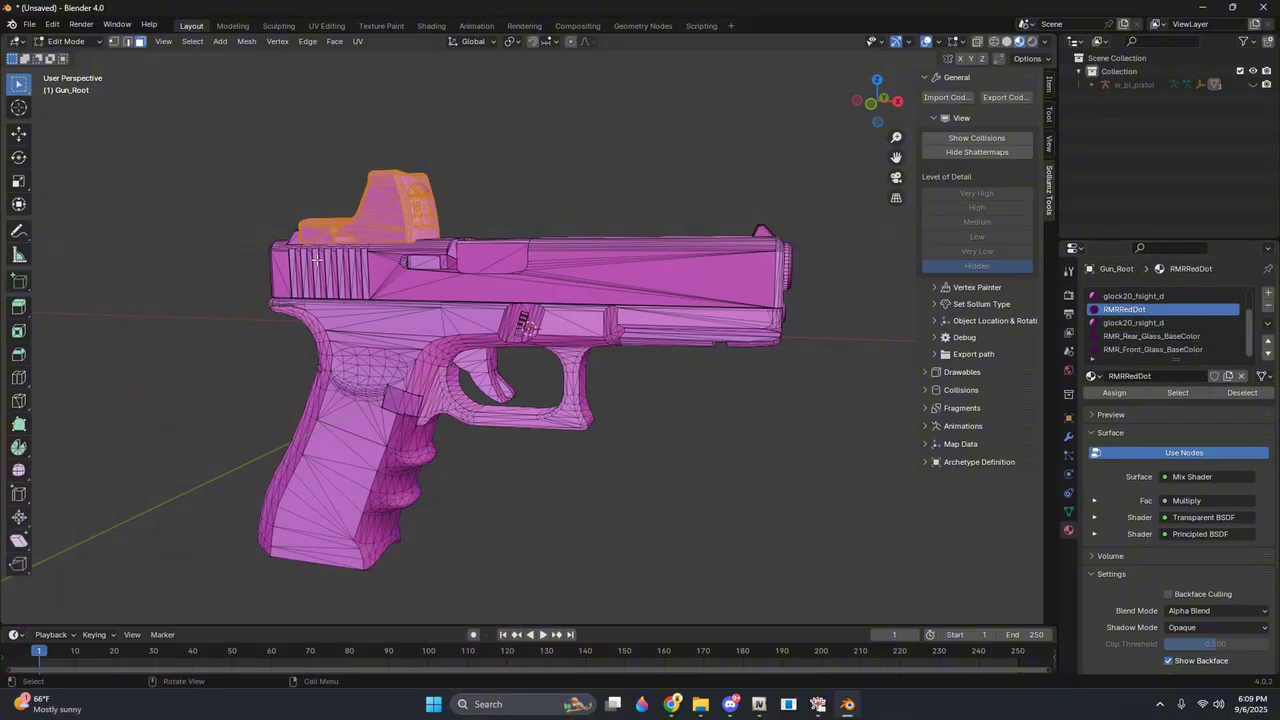
{"action": "middle_click_drag", "start_coordinate": [316, 259], "coordinate": [300, 205]}
{"action": "scroll", "coordinate": [320, 200], "scroll_direction": "down", "scroll_amount": 3}
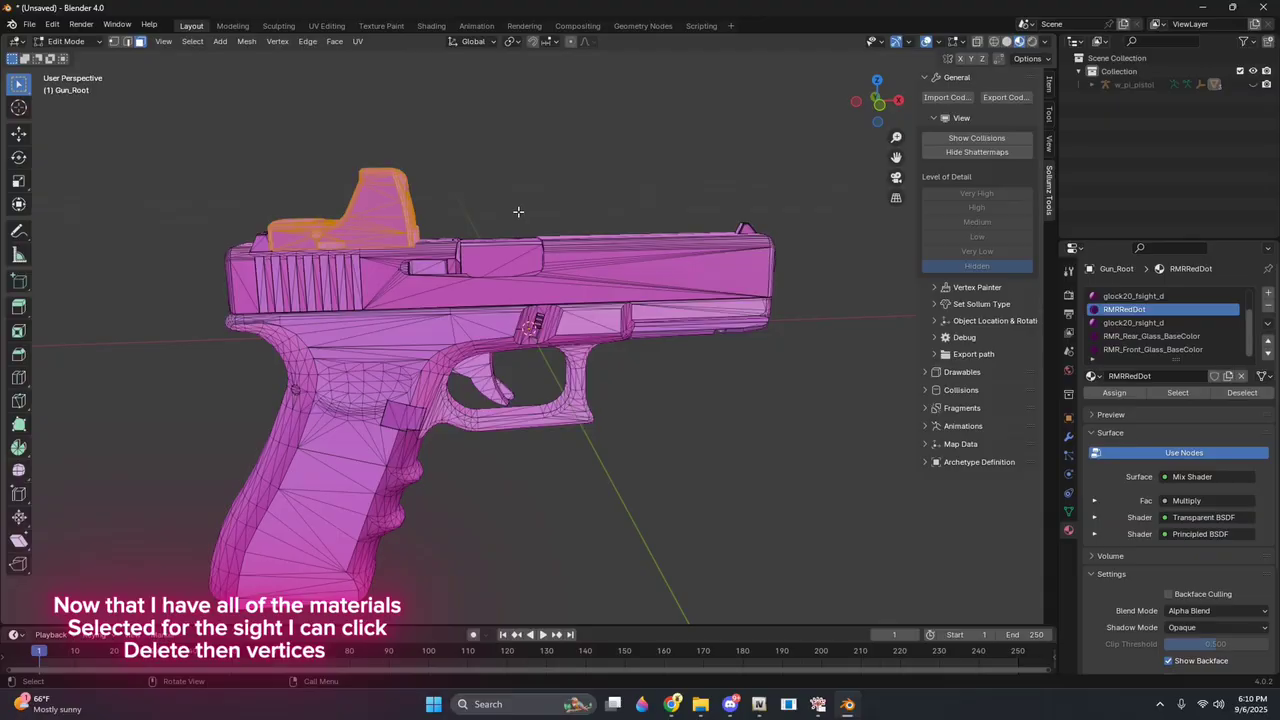
Delete the selected red-dot sight with X > Vertices
{"action": "key", "text": "x"}
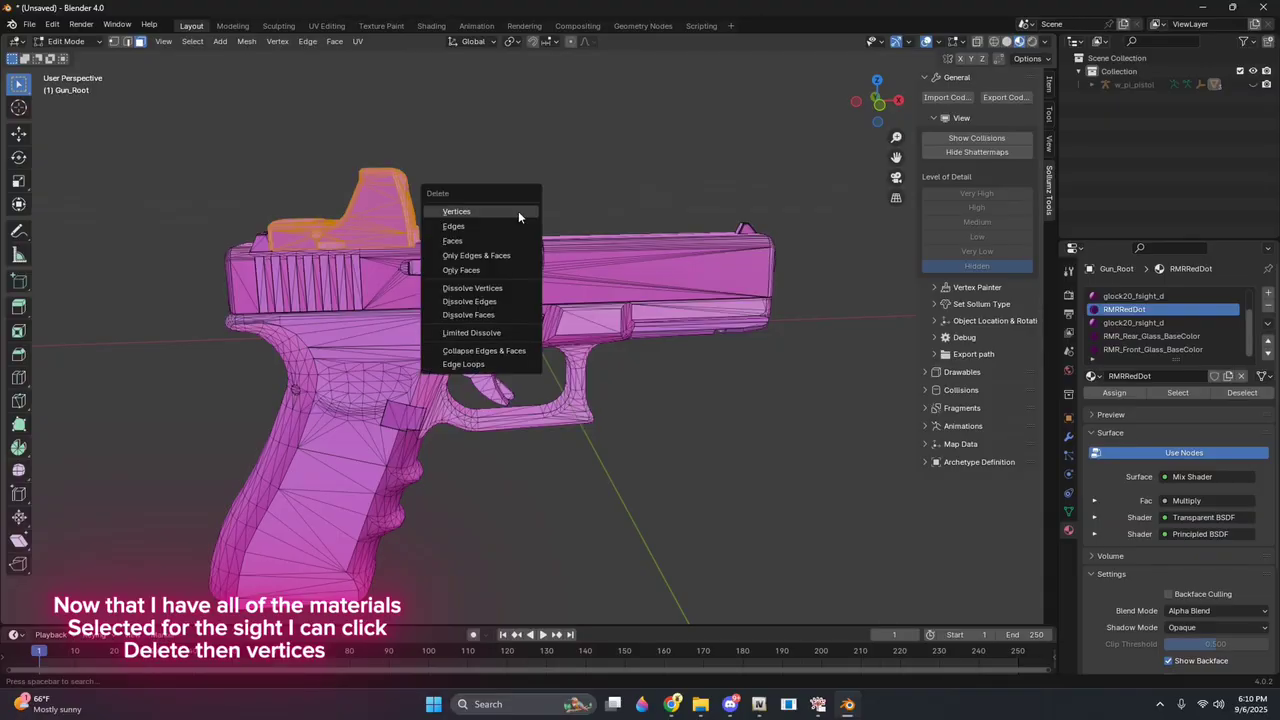
{"action": "left_click", "coordinate": [451, 213]}
{"action": "scroll", "coordinate": [407, 201], "scroll_direction": "up", "scroll_amount": 3}
{"action": "middle_click_drag", "start_coordinate": [407, 201], "coordinate": [285, 283]}
Select the switch attachment object at the gun's rear
{"action": "scroll", "coordinate": [266, 249], "scroll_direction": "up", "scroll_amount": 5}
{"action": "scroll", "coordinate": [300, 280], "scroll_direction": "down", "scroll_amount": 4}
{"action": "scroll", "coordinate": [285, 283], "scroll_direction": "up", "scroll_amount": 2}
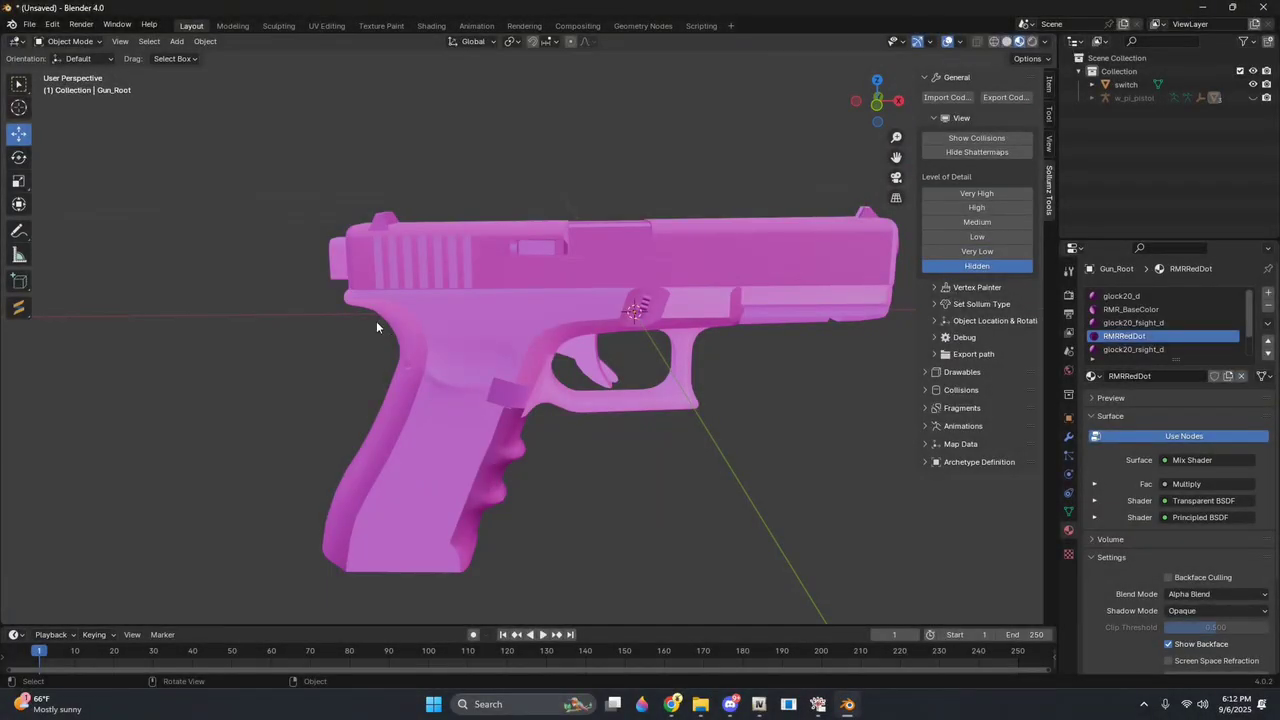
{"action": "scroll", "coordinate": [376, 321], "scroll_direction": "up", "scroll_amount": 3}
{"action": "middle_click_drag", "start_coordinate": [376, 321], "coordinate": [540, 250]}
{"action": "left_click", "coordinate": [595, 224]}
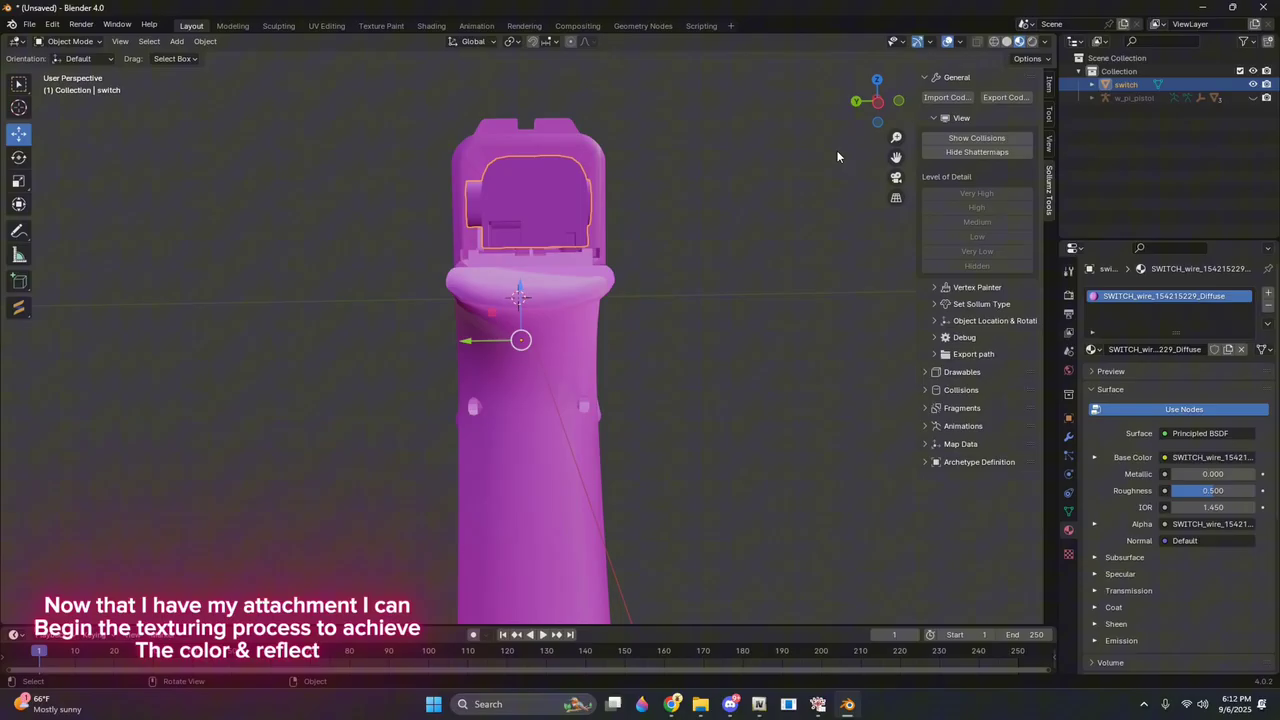
Remove the RMRRedDot, RMR_Rear_Glass, RMR_Front_Glass and RMR_BaseColor slots from the gun
{"action": "left_click", "coordinate": [774, 380]}
{"action": "middle_click_drag", "start_coordinate": [774, 380], "coordinate": [722, 391]}
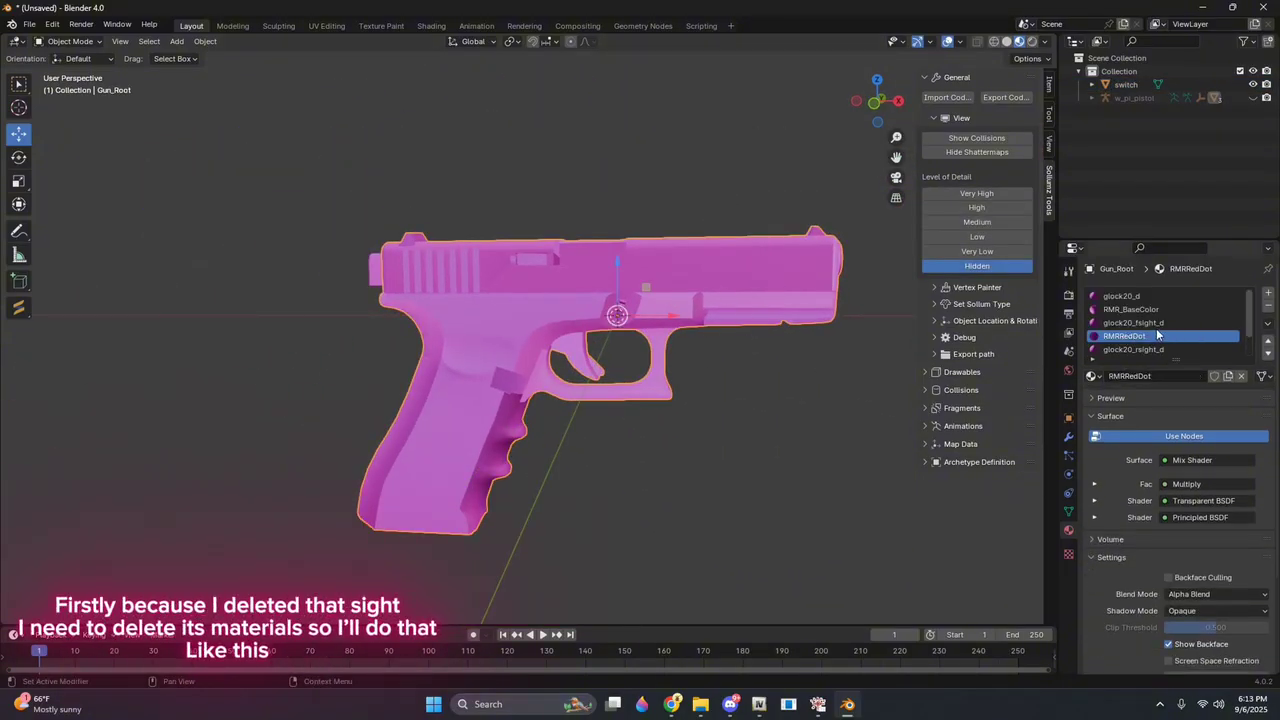
{"action": "left_click", "coordinate": [1268, 306]}
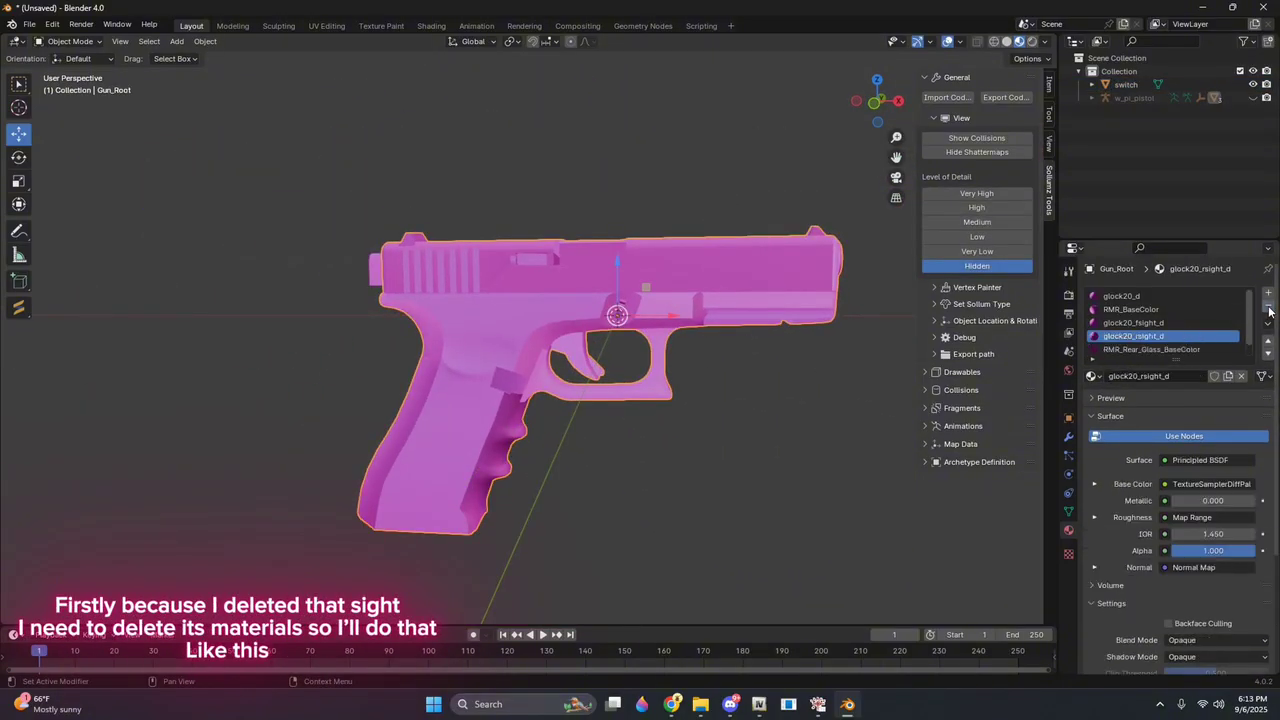
{"action": "scroll", "coordinate": [1184, 338], "scroll_direction": "down", "scroll_amount": 1}
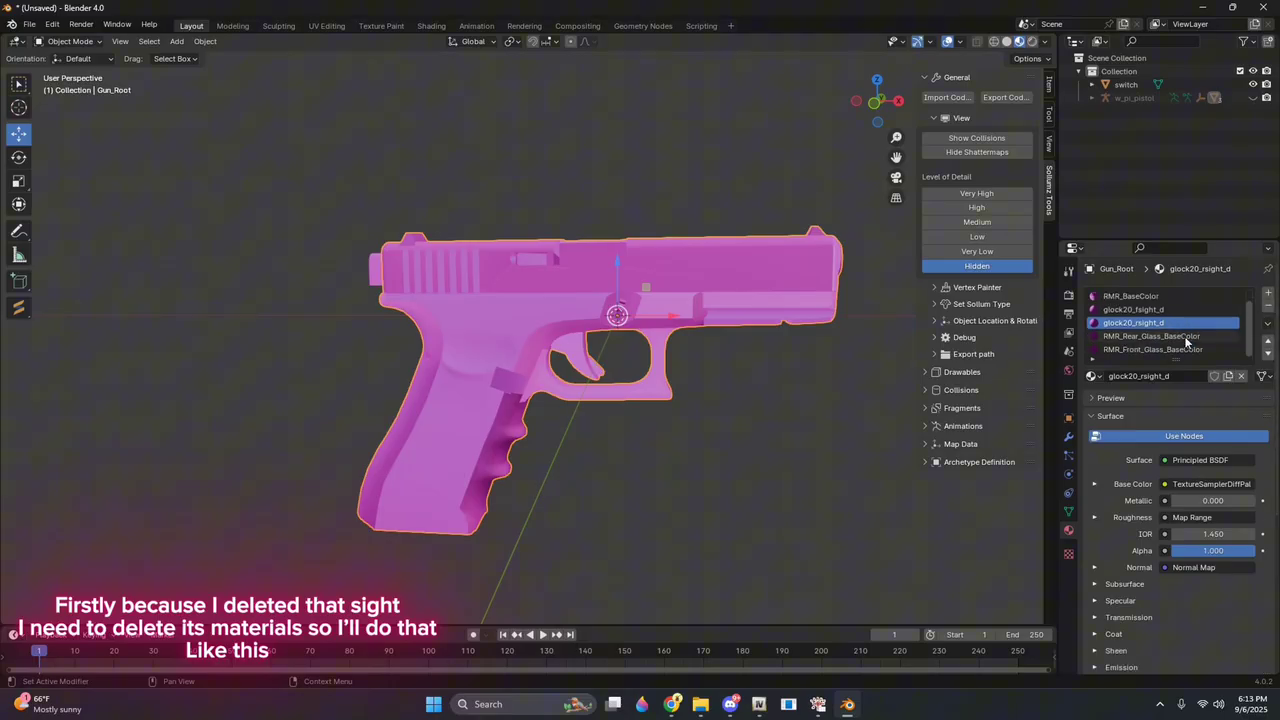
{"action": "left_click", "coordinate": [1195, 337]}
{"action": "left_click", "coordinate": [1268, 306]}
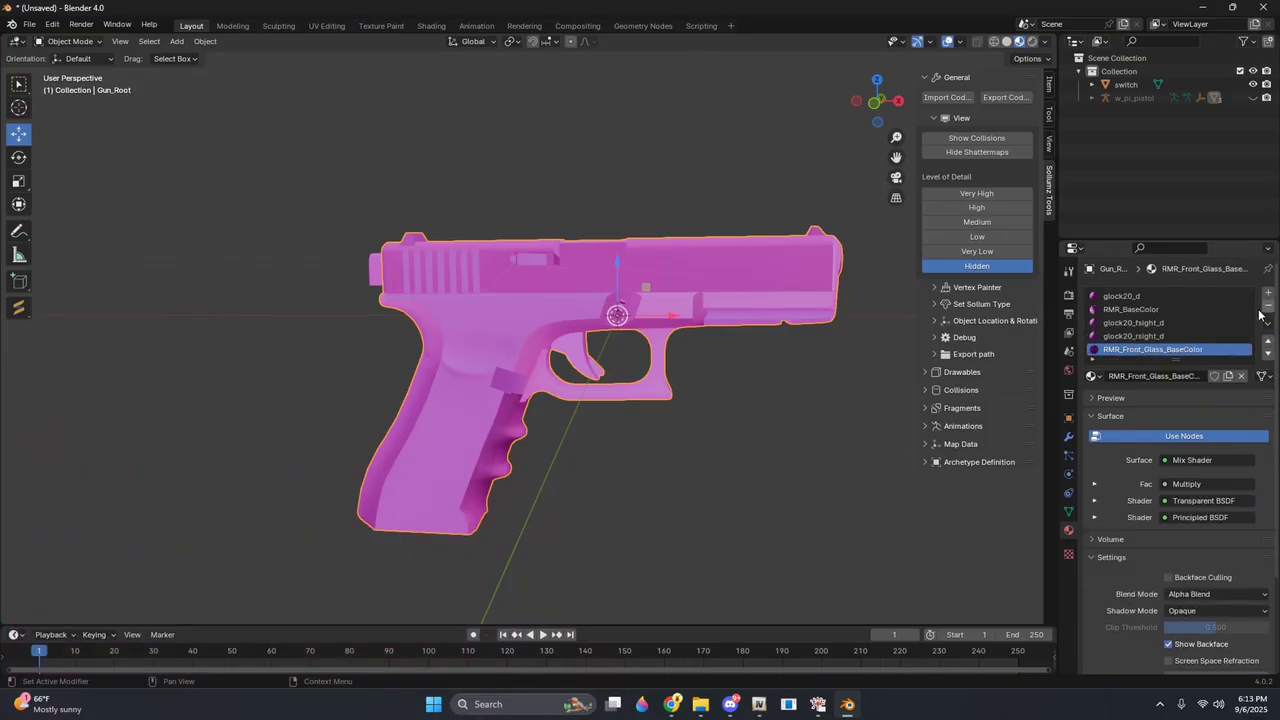
{"action": "left_click", "coordinate": [1268, 279]}
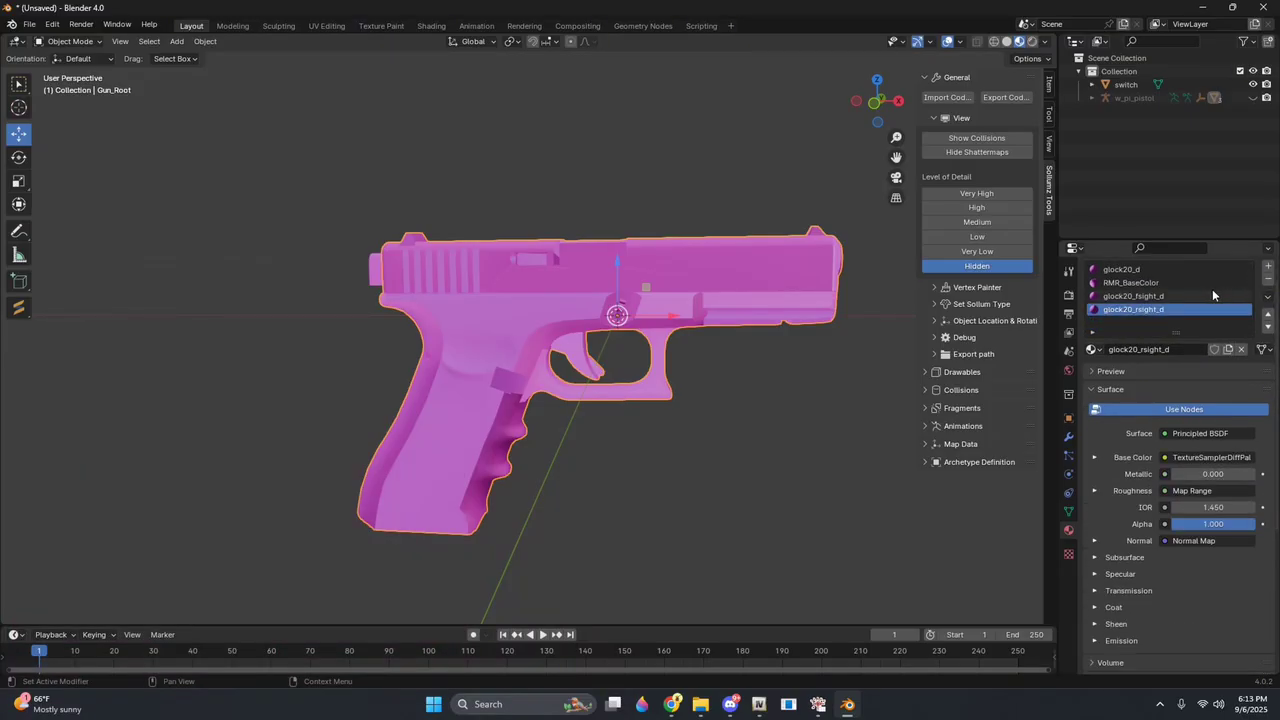
{"action": "left_click", "coordinate": [1196, 284]}
{"action": "left_click", "coordinate": [1268, 279]}
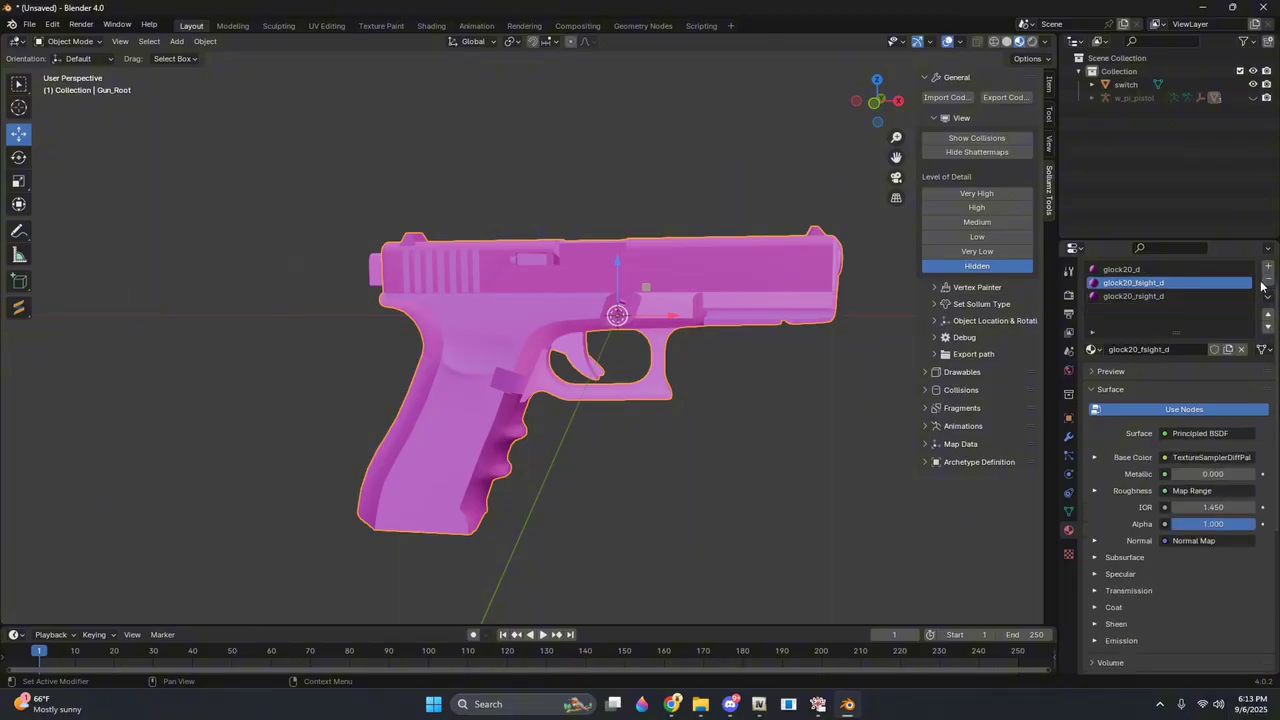
{"action": "left_click", "coordinate": [701, 390]}
Select the rear attachment and expand Sollumz Drawables > Shader Tools
{"action": "middle_click_drag", "start_coordinate": [701, 390], "coordinate": [416, 272]}
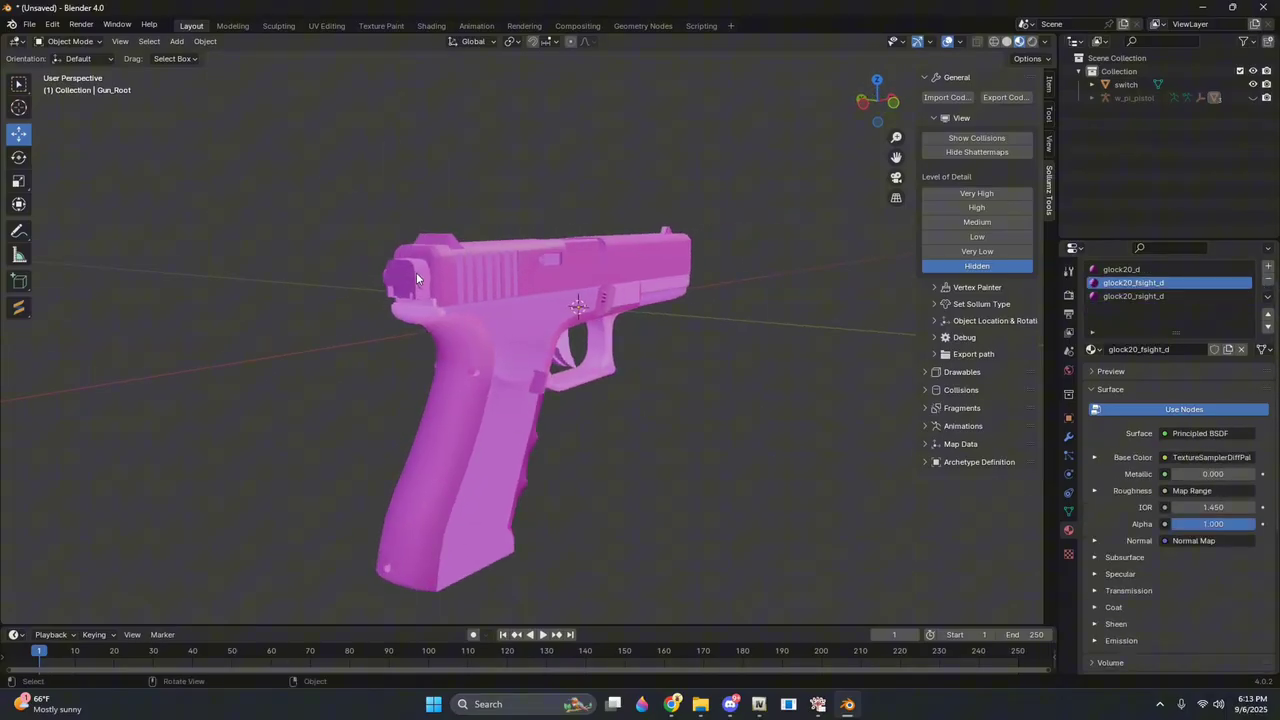
{"action": "left_click", "coordinate": [415, 278]}
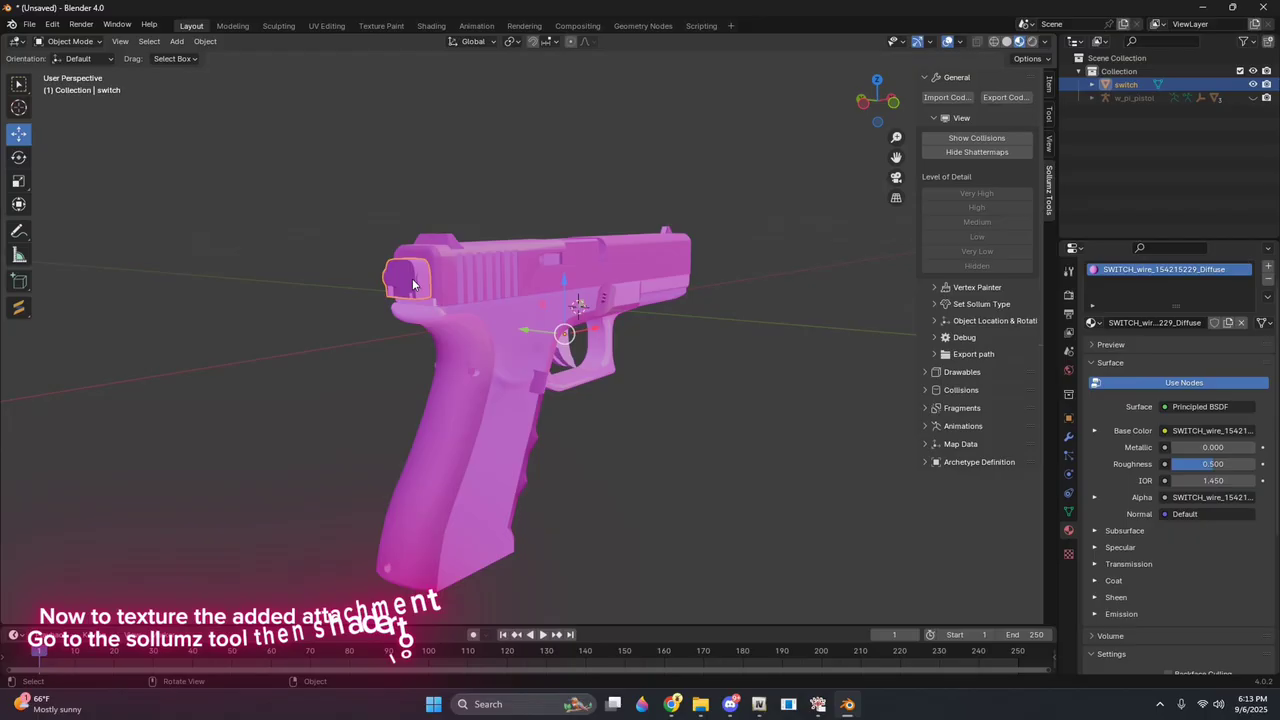
{"action": "left_click", "coordinate": [962, 80]}
{"action": "left_click", "coordinate": [922, 96]}
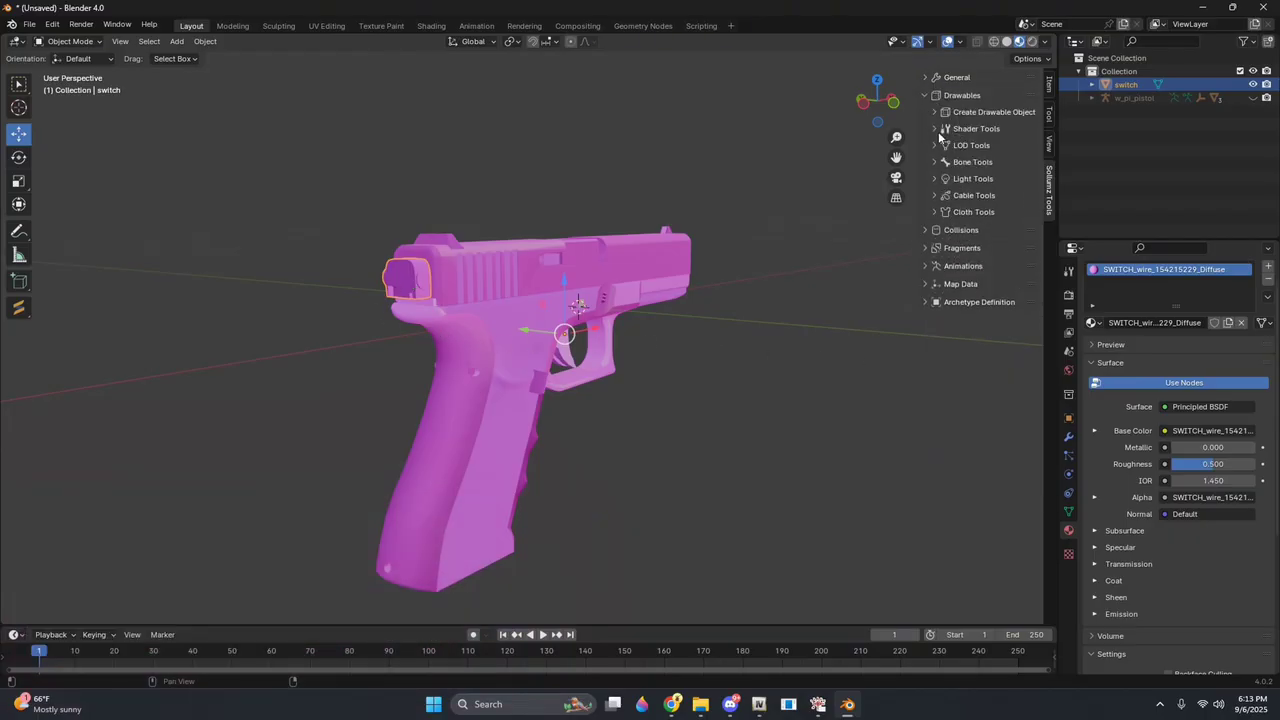
{"action": "left_click", "coordinate": [940, 130]}
{"action": "left_click_drag", "start_coordinate": [917, 246], "coordinate": [888, 244]}
Filter the shader list by 'reflect' and create a REFLECT shader material
{"action": "left_click", "coordinate": [899, 232]}
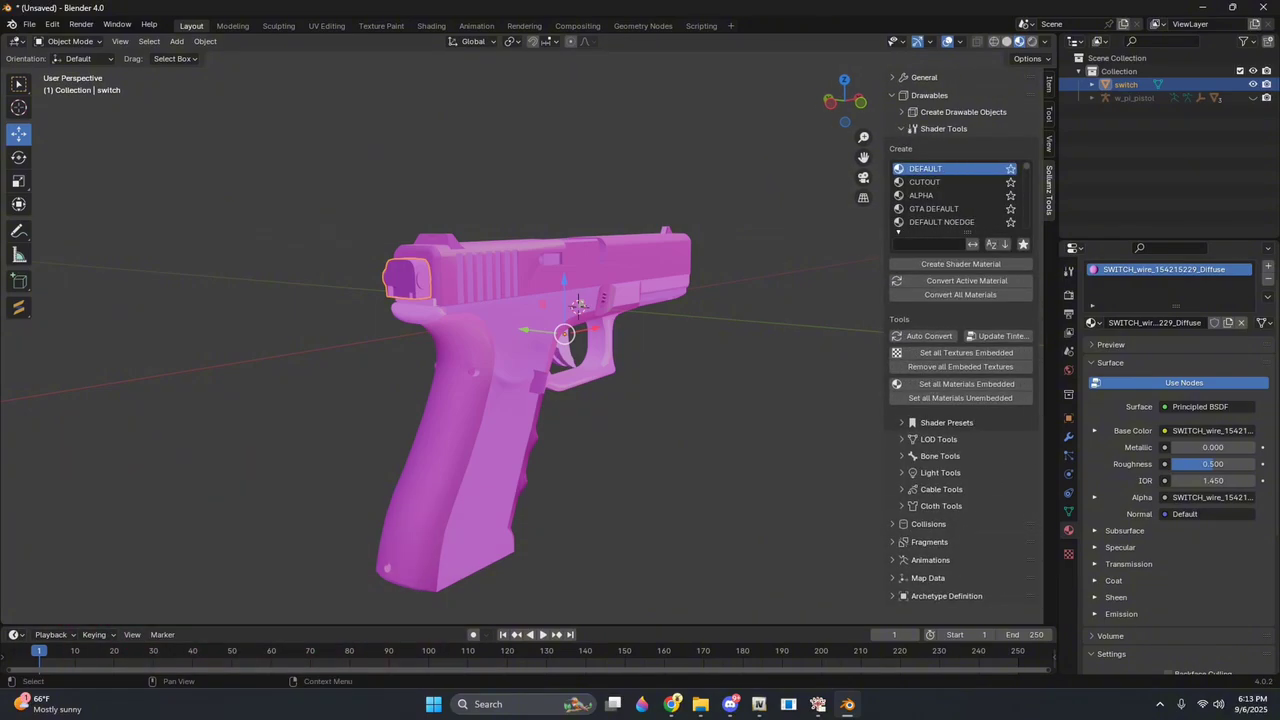
{"action": "left_click", "coordinate": [919, 245]}
{"action": "type", "text": "re"}
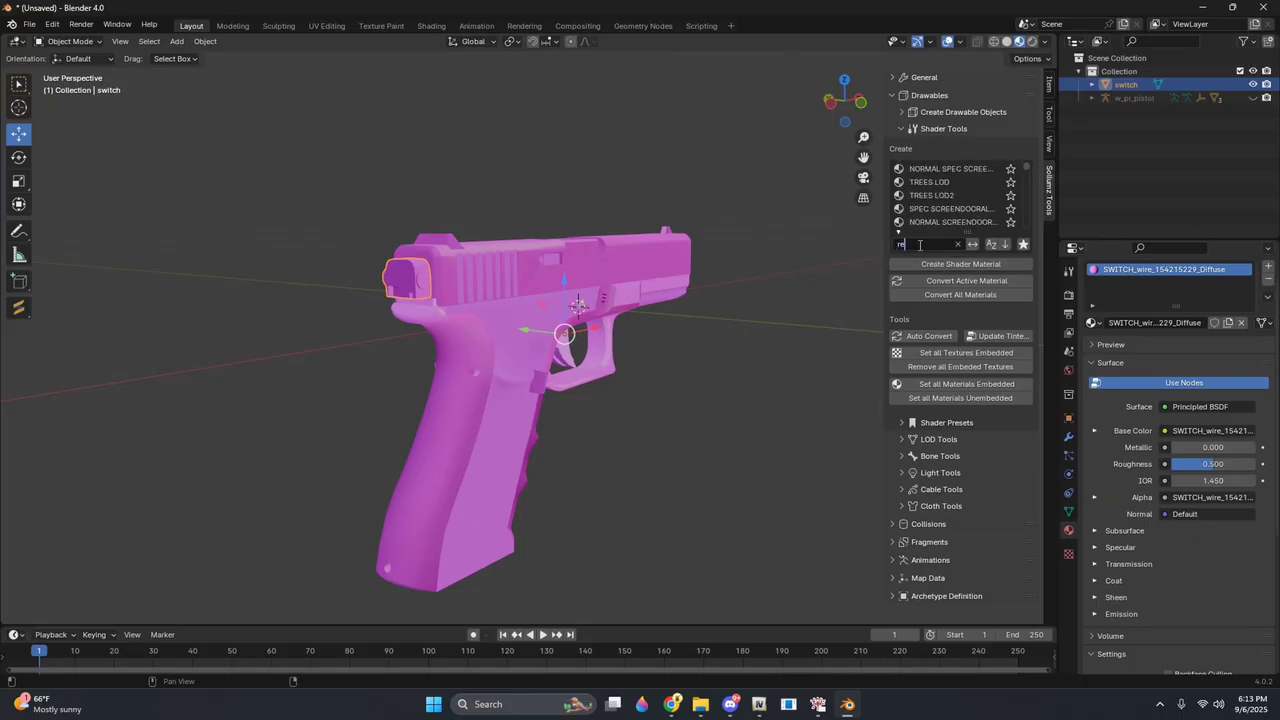
{"action": "type", "text": "flect"}
{"action": "key", "text": "Return"}
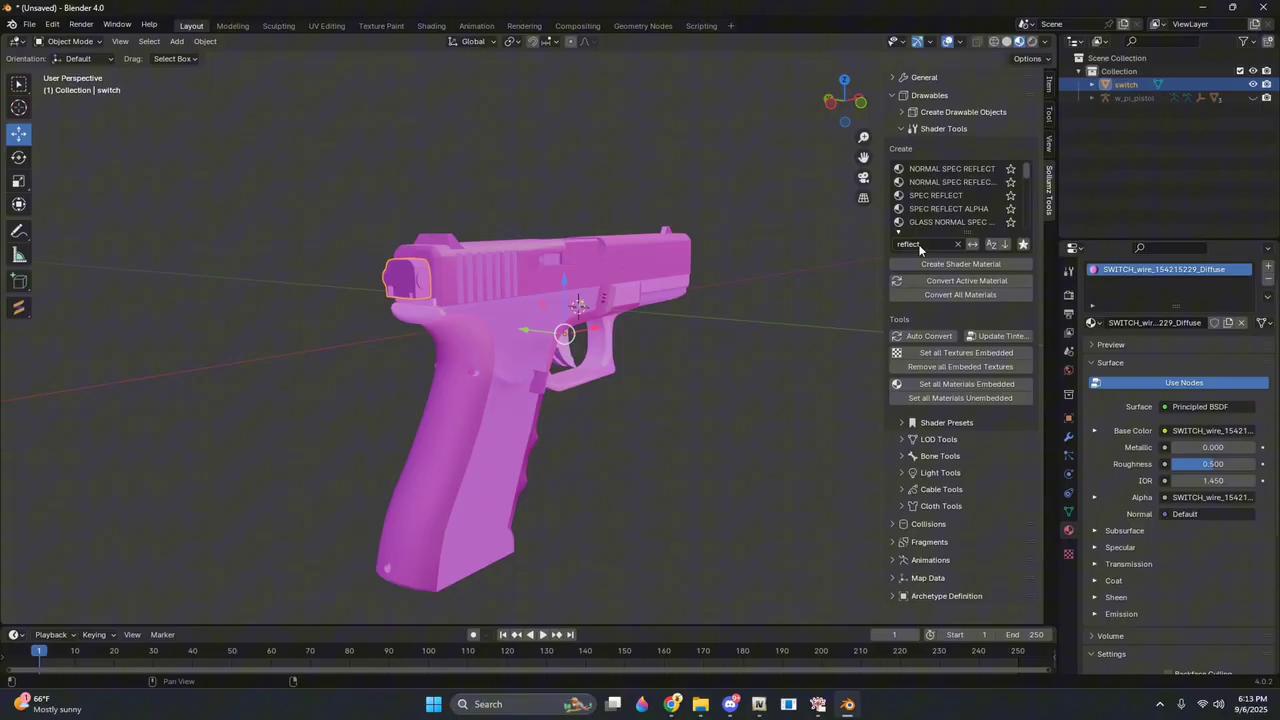
{"action": "scroll", "coordinate": [954, 198], "scroll_direction": "down", "scroll_amount": 1}
{"action": "left_click", "coordinate": [942, 223]}
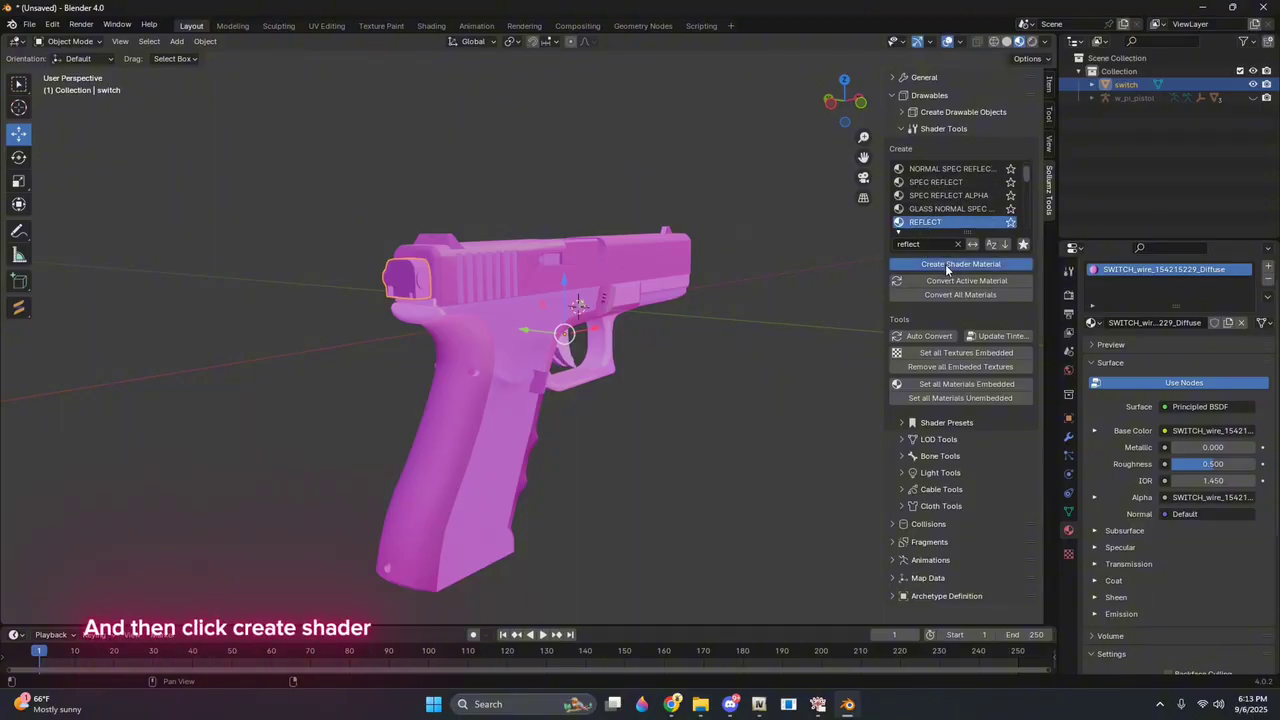
{"action": "left_click", "coordinate": [946, 266]}
Rename the new reflect material to Blue_ReflectTexture
{"action": "left_click", "coordinate": [1116, 283]}
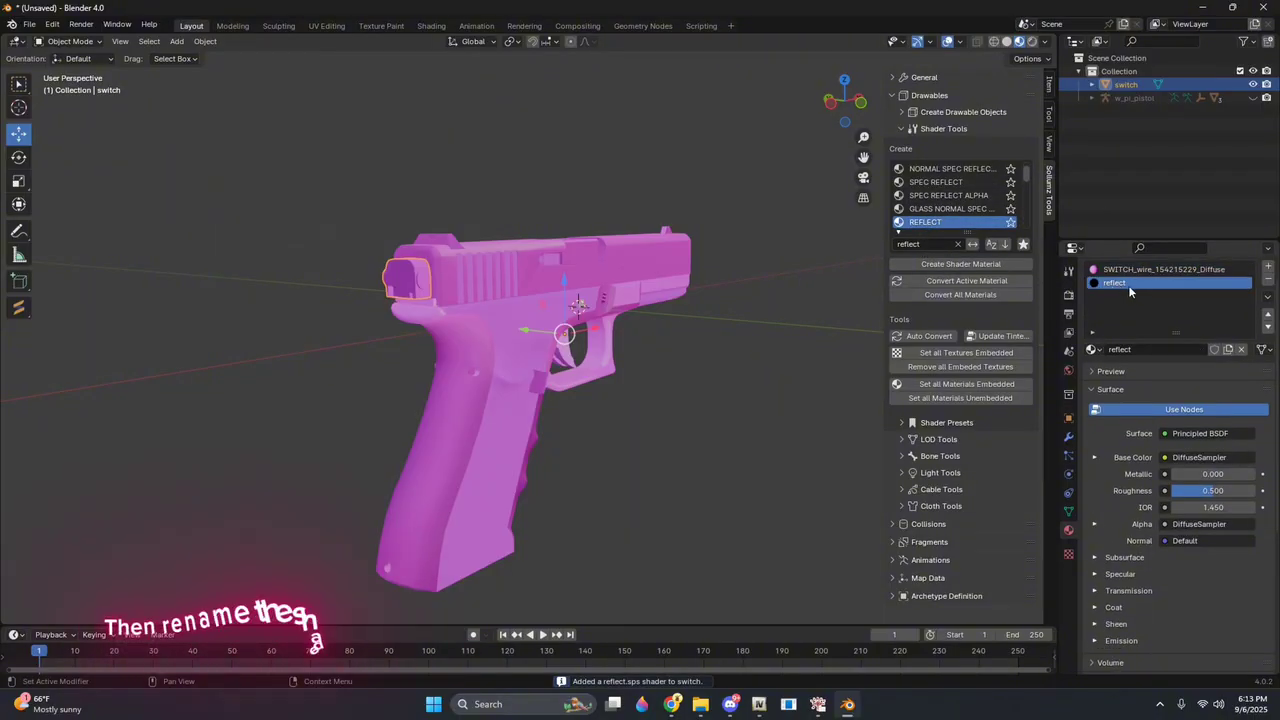
{"action": "left_click", "coordinate": [1148, 350]}
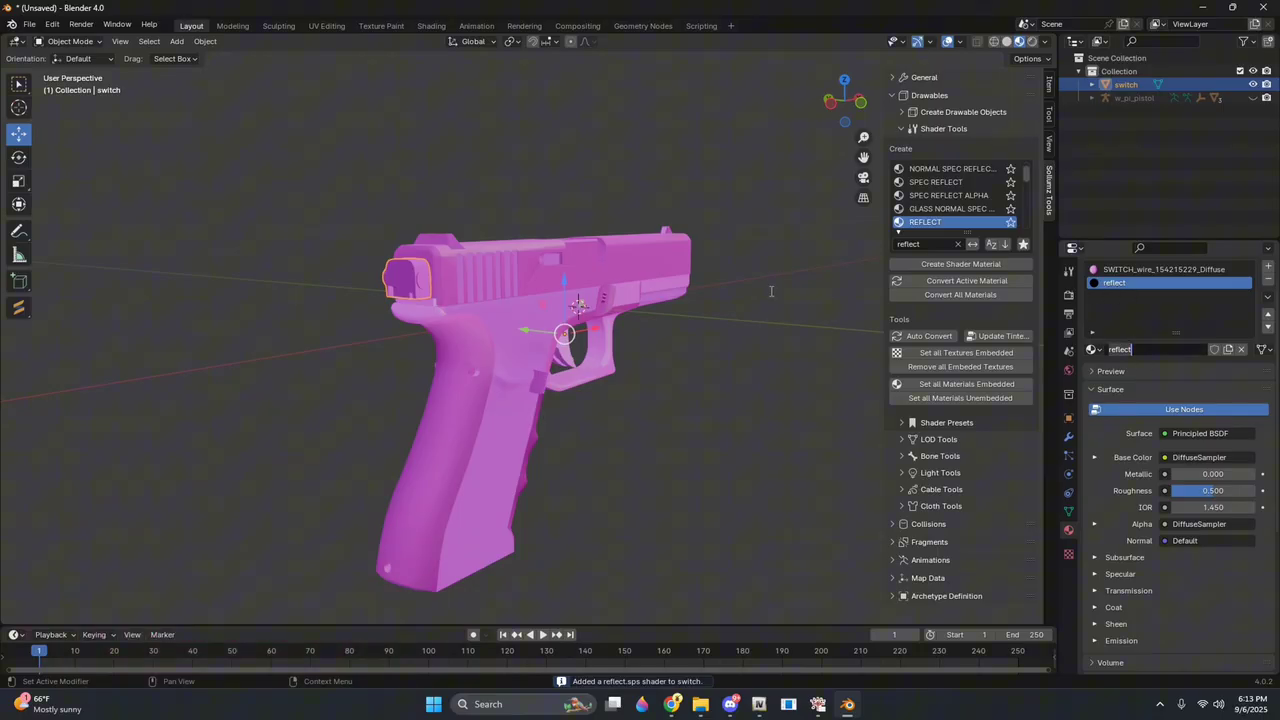
{"action": "type", "text": "Blue"}
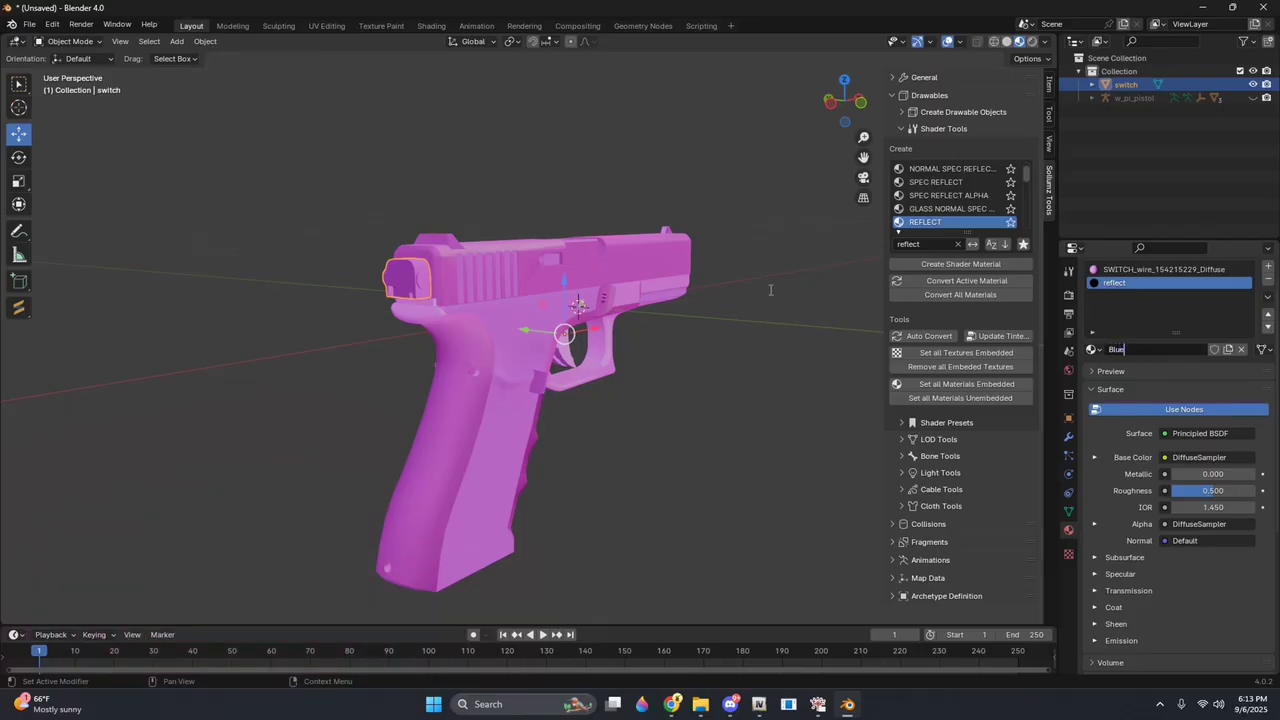
{"action": "type", "text": "_"}
{"action": "type", "text": "ReflectTexture"}
{"action": "key", "text": "Return"}
Remove the old SWITCH_wire material slot from the attachment
{"action": "scroll", "coordinate": [531, 314], "scroll_direction": "up", "scroll_amount": 5}
{"action": "scroll", "coordinate": [1199, 388], "scroll_direction": "down", "scroll_amount": 5}
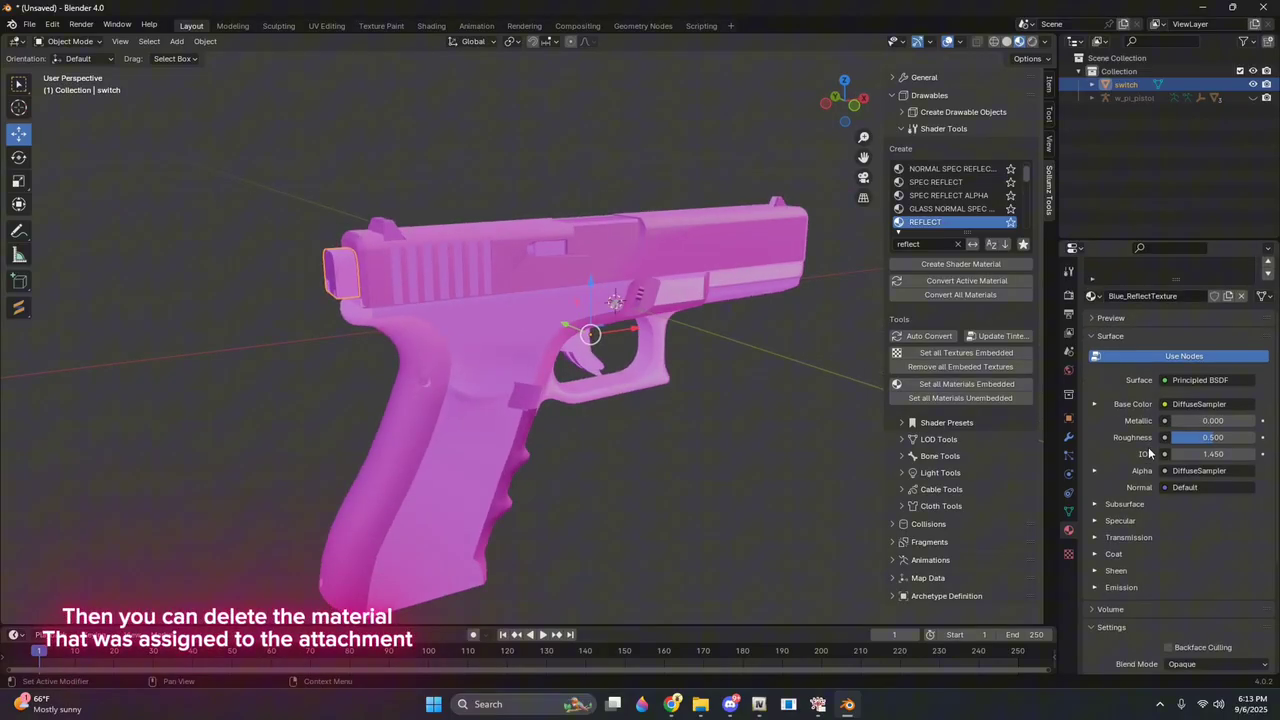
{"action": "scroll", "coordinate": [1150, 445], "scroll_direction": "up", "scroll_amount": 6}
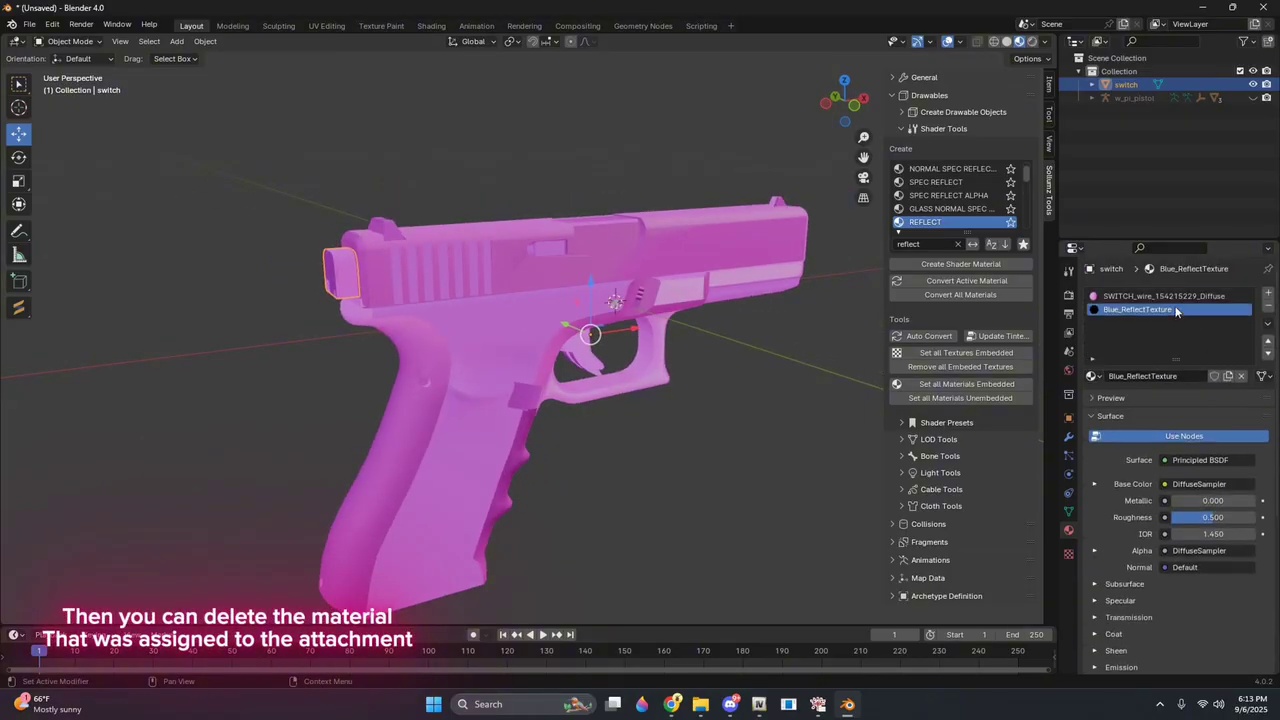
{"action": "left_click", "coordinate": [1165, 296]}
{"action": "left_click", "coordinate": [1267, 306]}
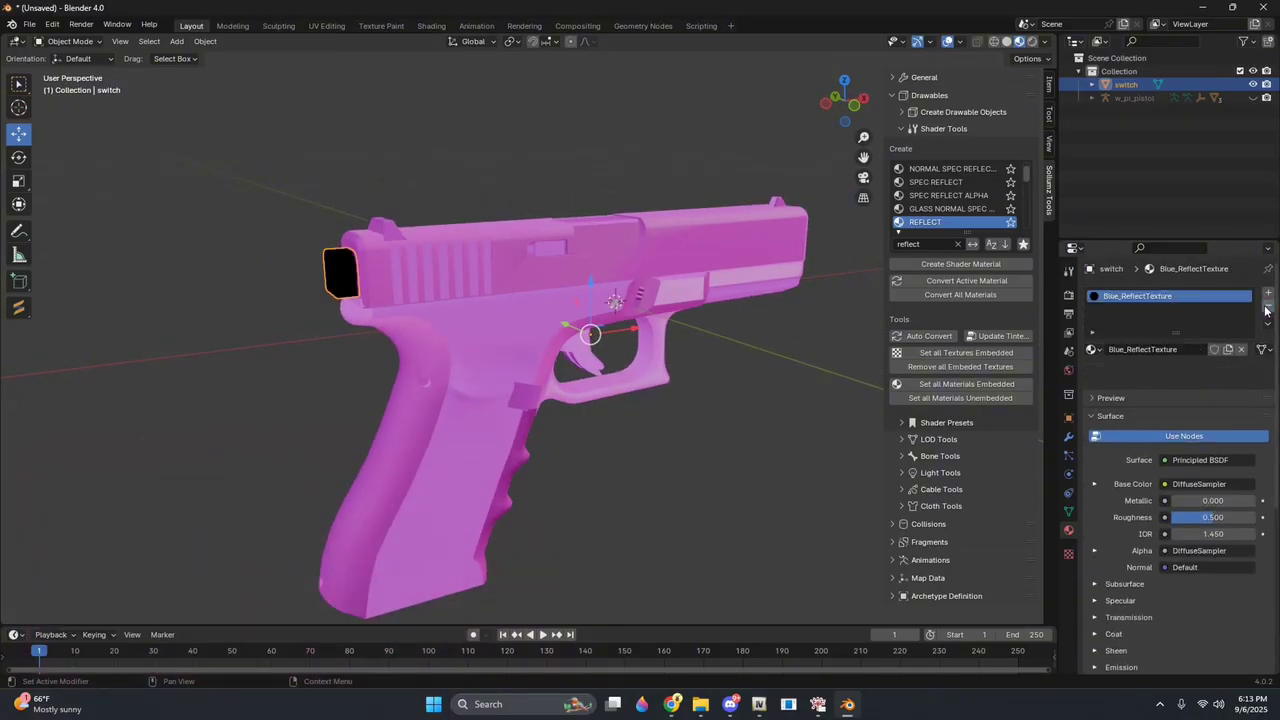
{"action": "scroll", "coordinate": [1155, 496], "scroll_direction": "down", "scroll_amount": 8}
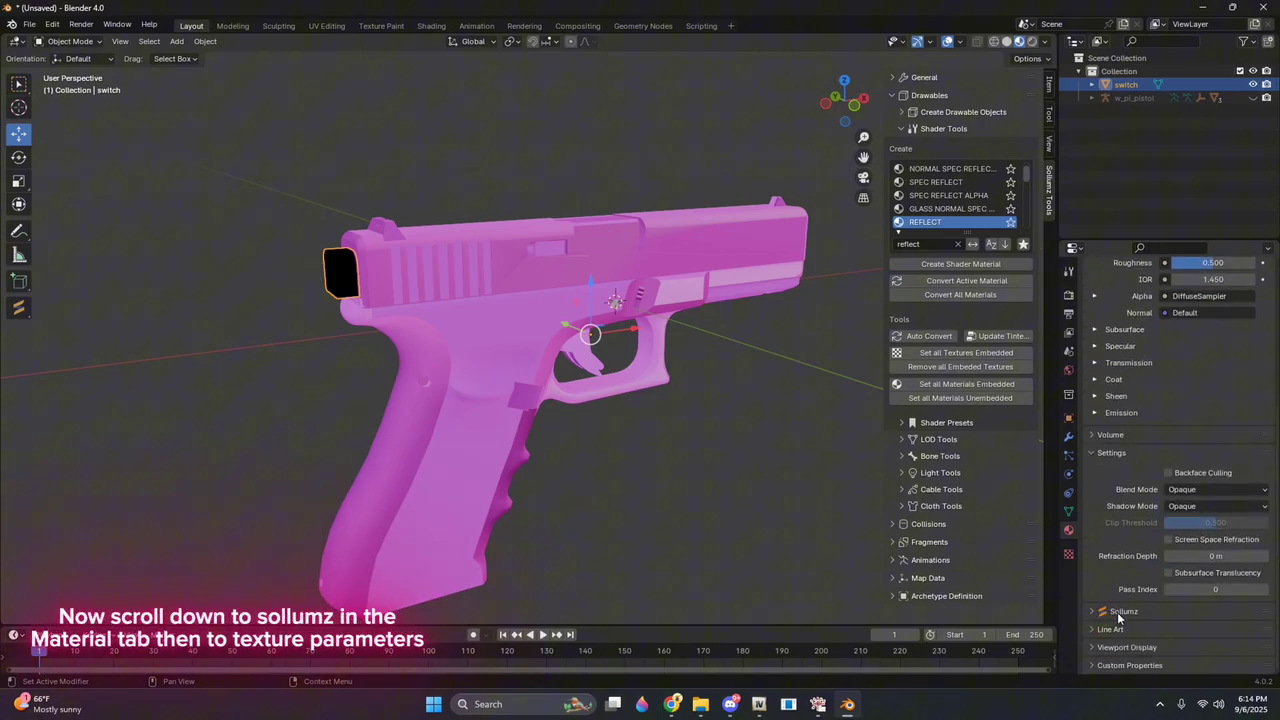
Load SWITCH_wire_154215229_Diffuse.dds from the dds folder as the Blue_ReflectTexture diffuse
{"action": "left_click", "coordinate": [1118, 613]}
{"action": "scroll", "coordinate": [1140, 600], "scroll_direction": "down", "scroll_amount": 3}
{"action": "left_click", "coordinate": [1145, 581]}
{"action": "scroll", "coordinate": [1150, 575], "scroll_direction": "down", "scroll_amount": 3}
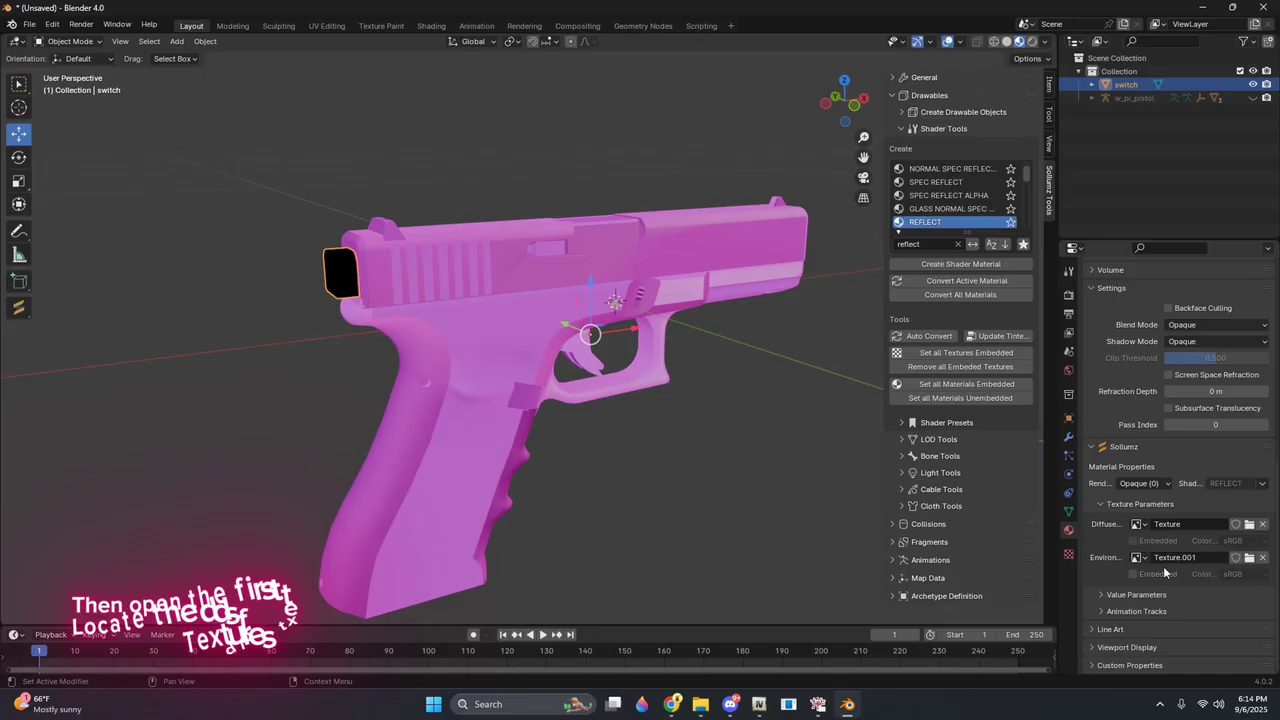
{"action": "left_click", "coordinate": [1249, 524]}
{"action": "scroll", "coordinate": [451, 435], "scroll_direction": "down", "scroll_amount": 5}
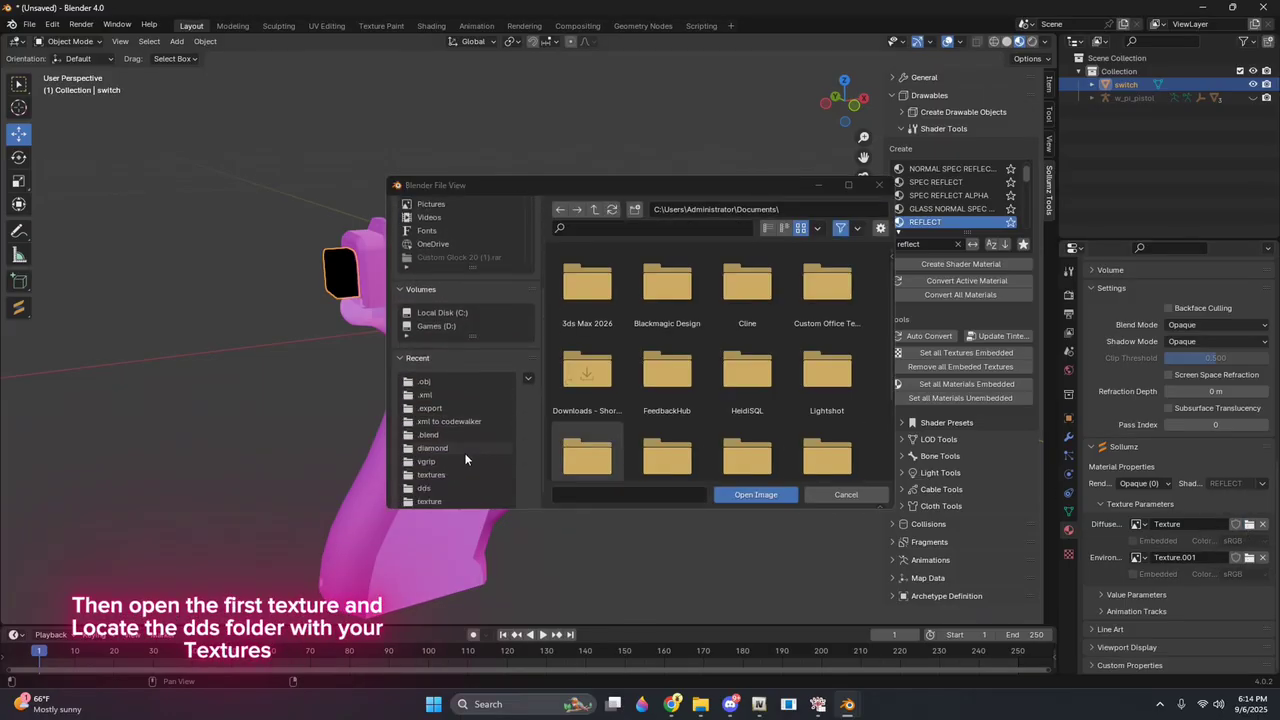
{"action": "scroll", "coordinate": [456, 449], "scroll_direction": "down", "scroll_amount": 1}
{"action": "left_click", "coordinate": [445, 467]}
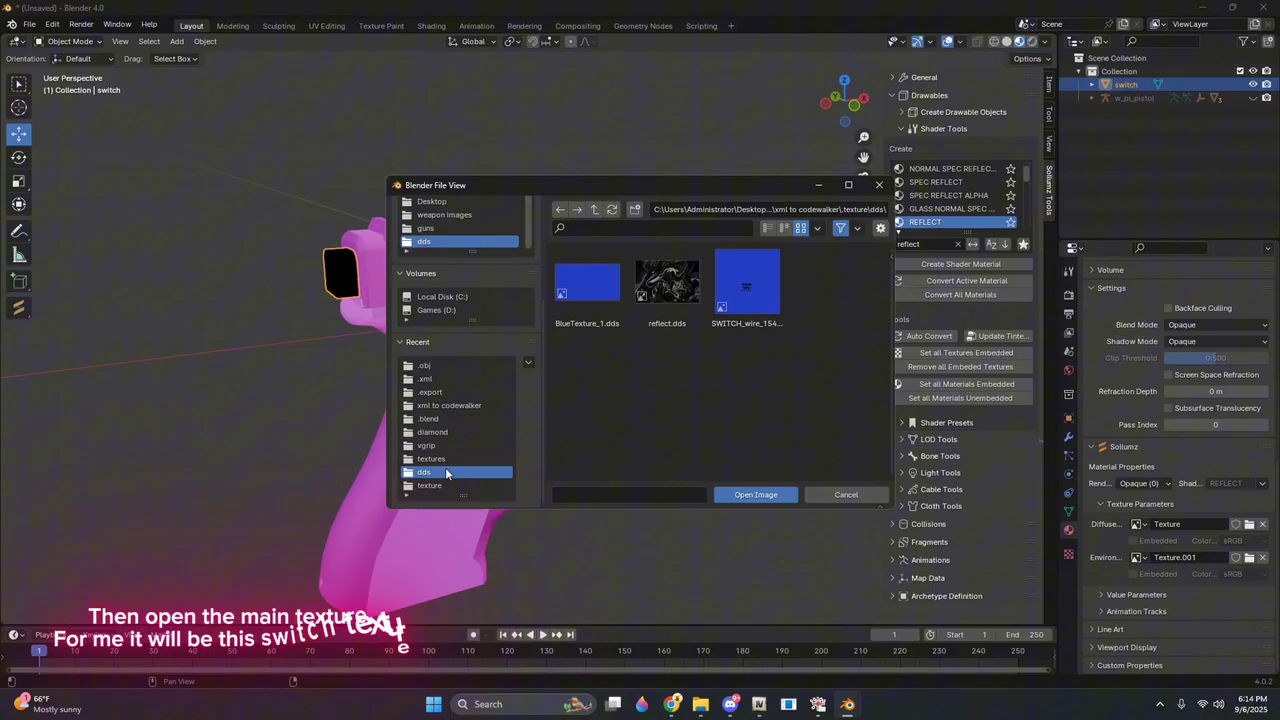
{"action": "left_click", "coordinate": [764, 287]}
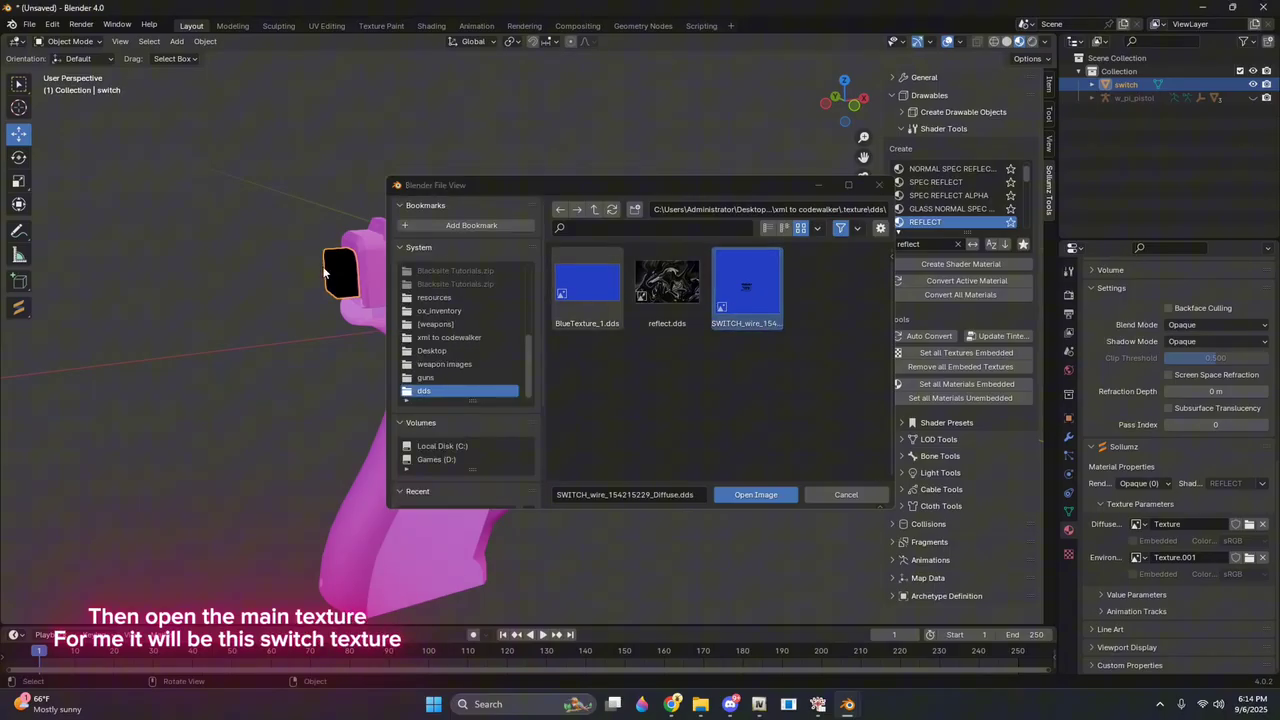
{"action": "left_click", "coordinate": [766, 494]}
{"action": "scroll", "coordinate": [322, 299], "scroll_direction": "up", "scroll_amount": 3}
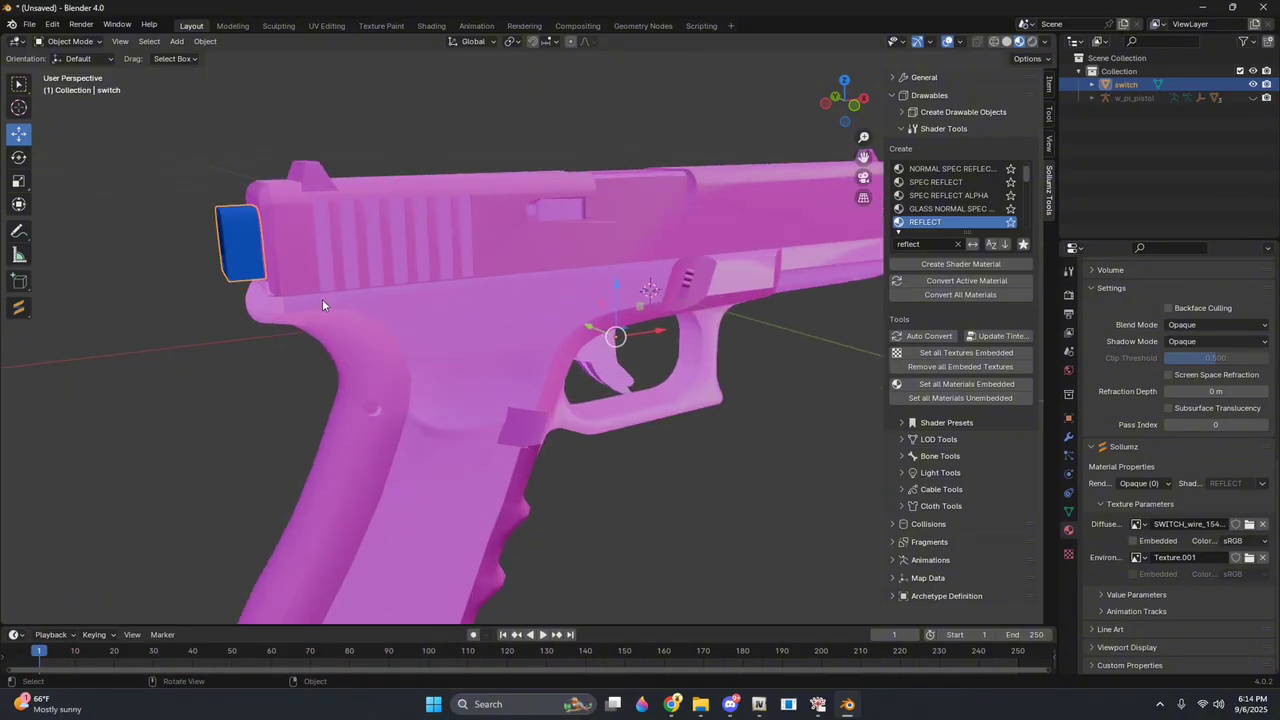
{"action": "middle_click_drag", "start_coordinate": [322, 299], "coordinate": [423, 290]}
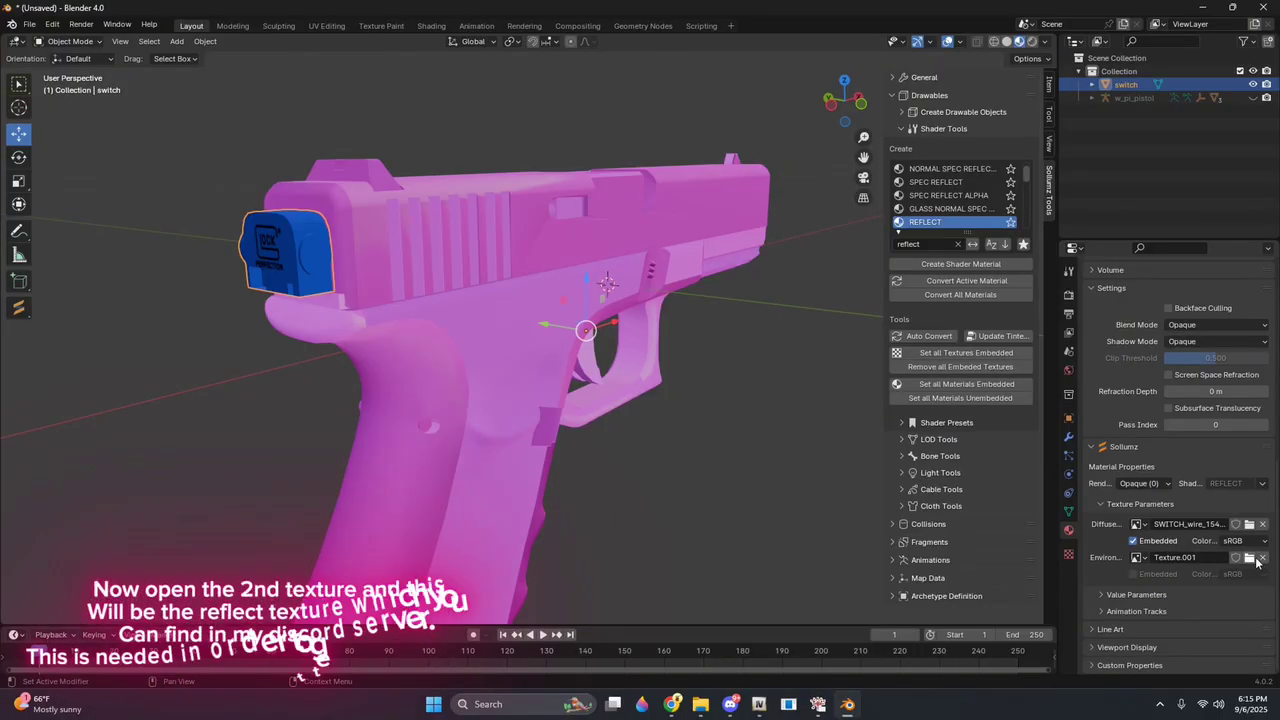
Load reflect.dds as the embedded environment texture
{"action": "left_click", "coordinate": [1249, 562]}
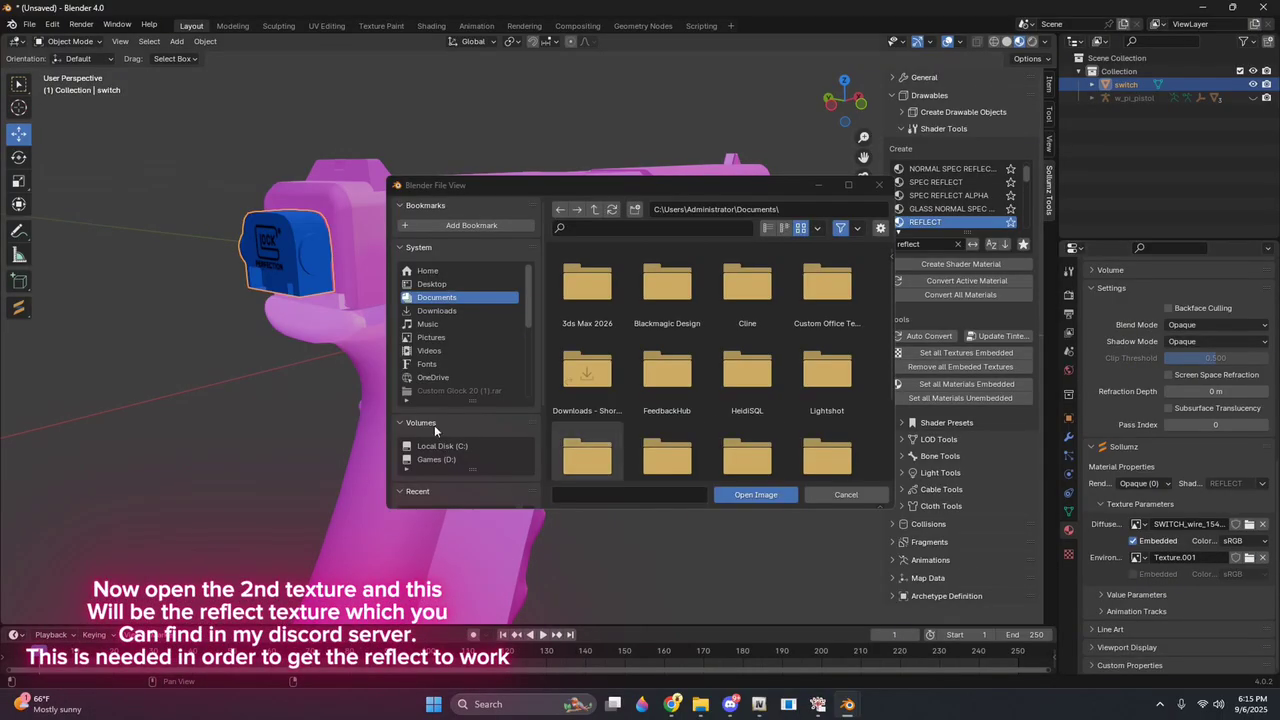
{"action": "scroll", "coordinate": [445, 440], "scroll_direction": "down", "scroll_amount": 5}
{"action": "scroll", "coordinate": [454, 459], "scroll_direction": "down", "scroll_amount": 1}
{"action": "left_click", "coordinate": [457, 366]}
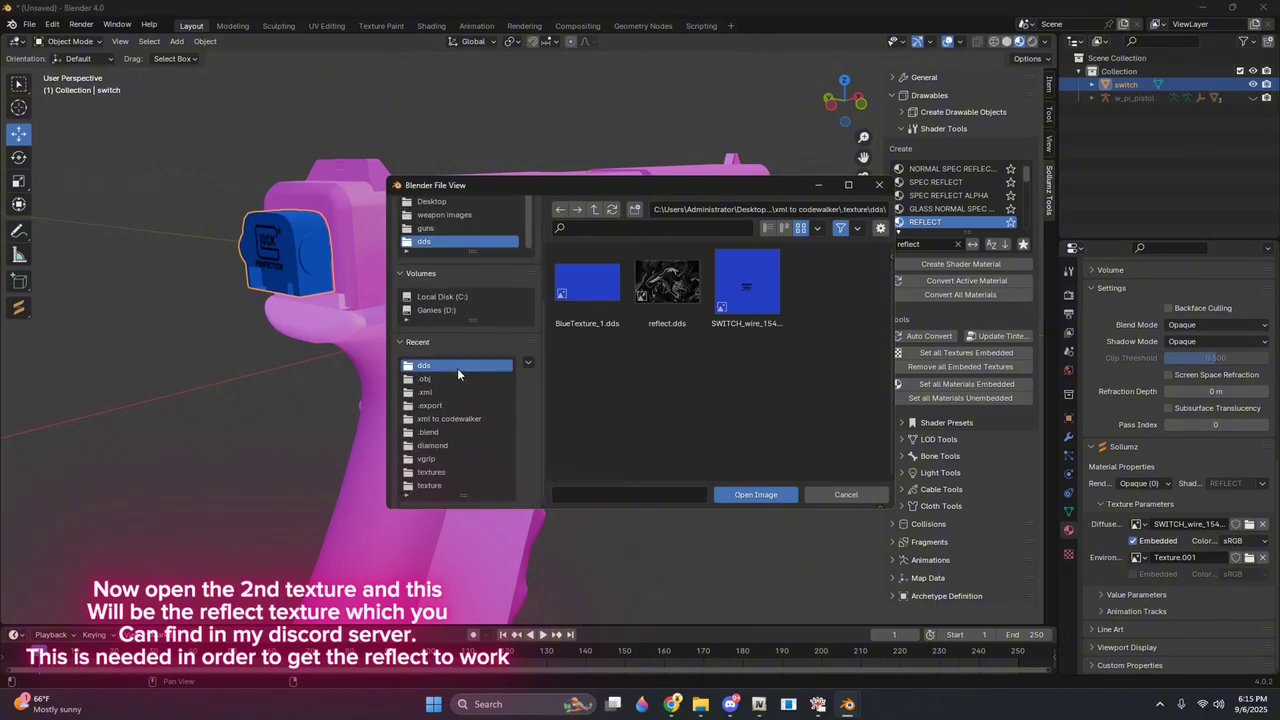
{"action": "left_click", "coordinate": [667, 300]}
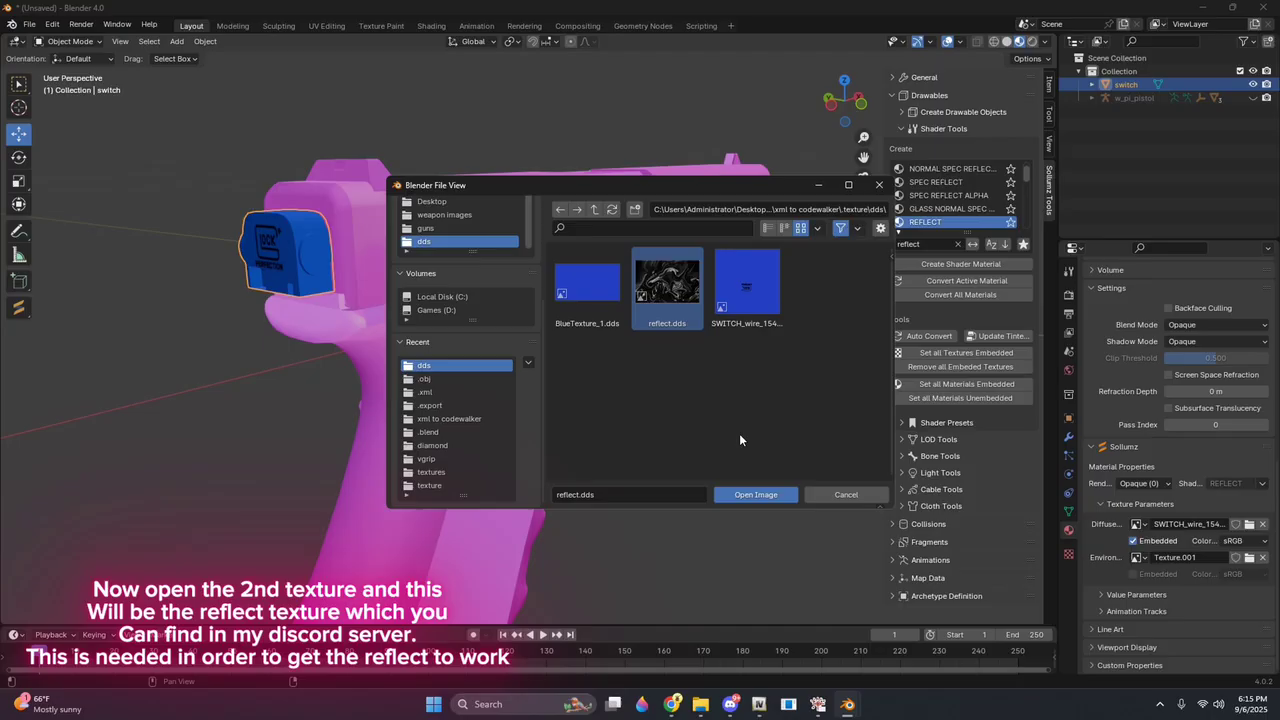
{"action": "left_click", "coordinate": [762, 495]}
{"action": "left_click", "coordinate": [1140, 558]}
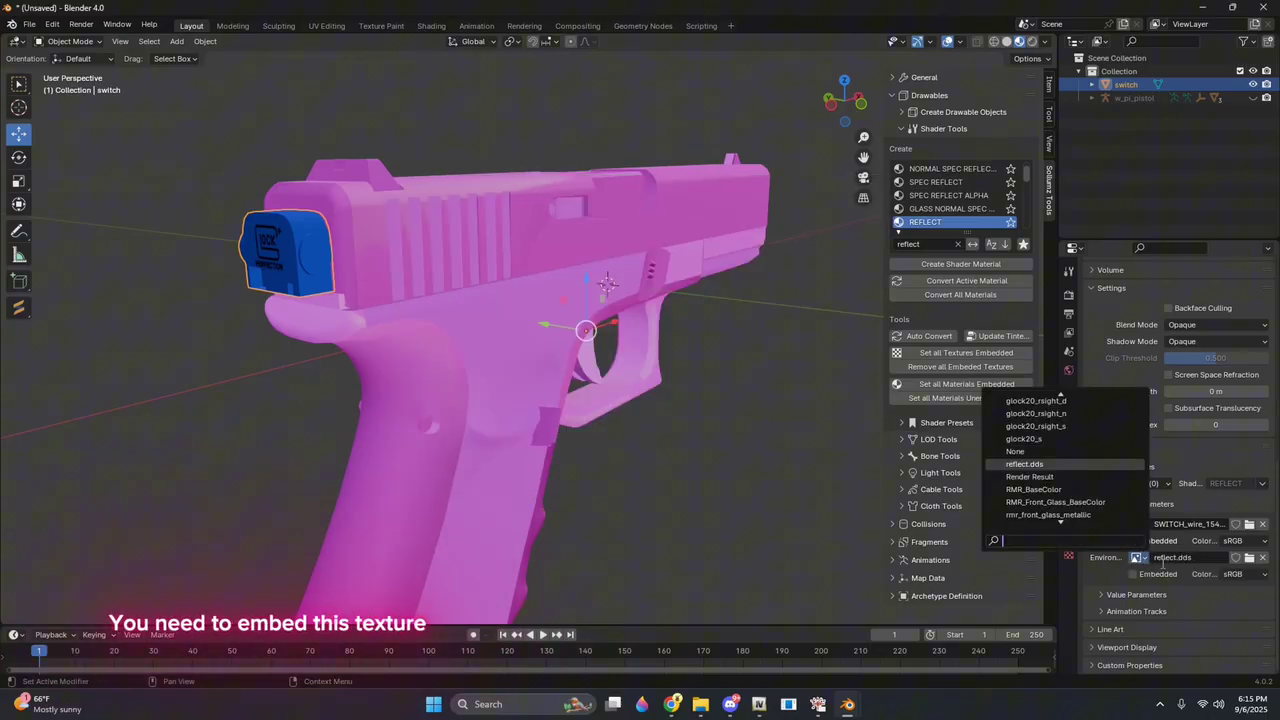
{"action": "left_click", "coordinate": [1146, 574]}
{"action": "left_click", "coordinate": [1142, 577]}
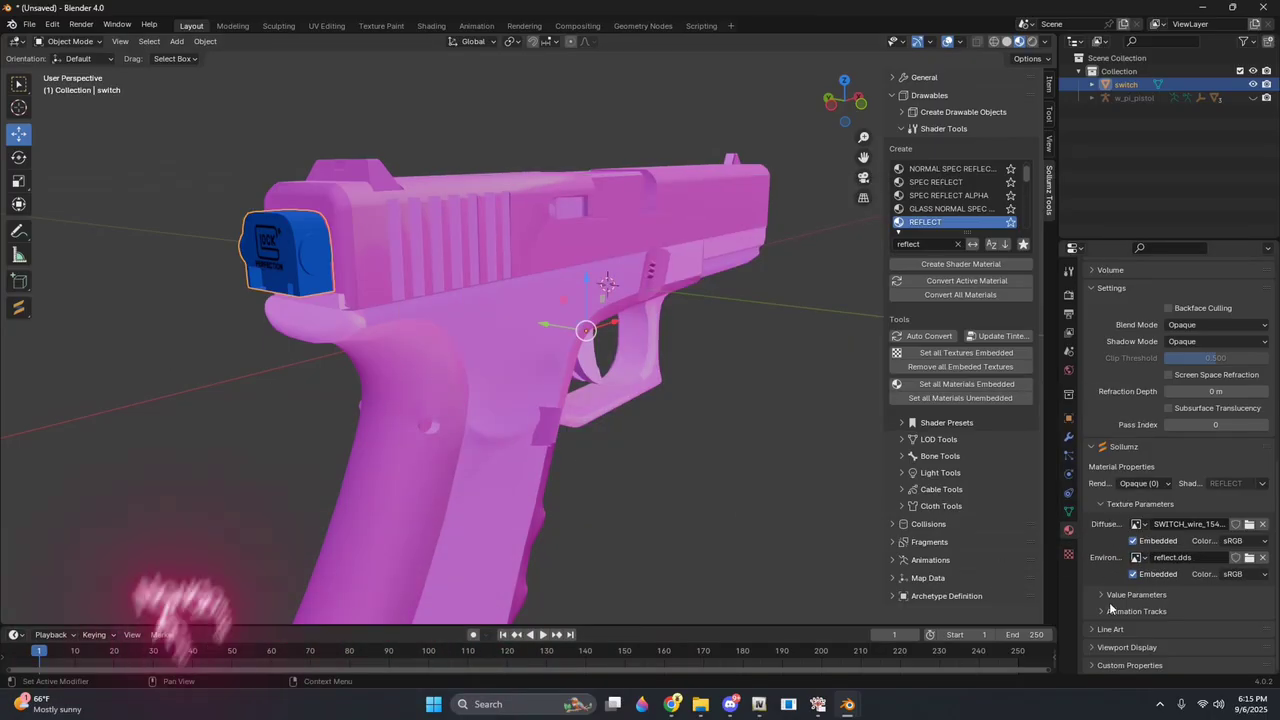
Set reflectivePower to 0.60 under Value Parameters
{"action": "left_click", "coordinate": [1173, 603]}
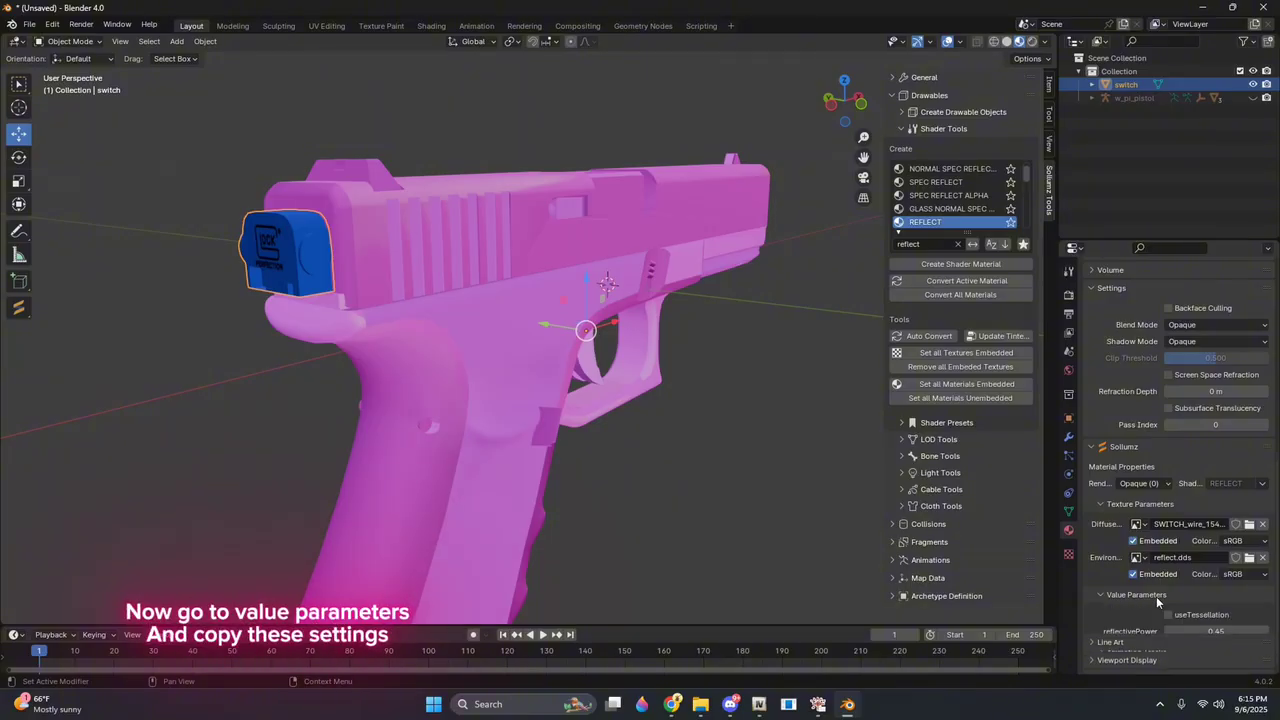
{"action": "scroll", "coordinate": [1173, 605], "scroll_direction": "down", "scroll_amount": 1}
{"action": "left_click", "coordinate": [1030, 420]}
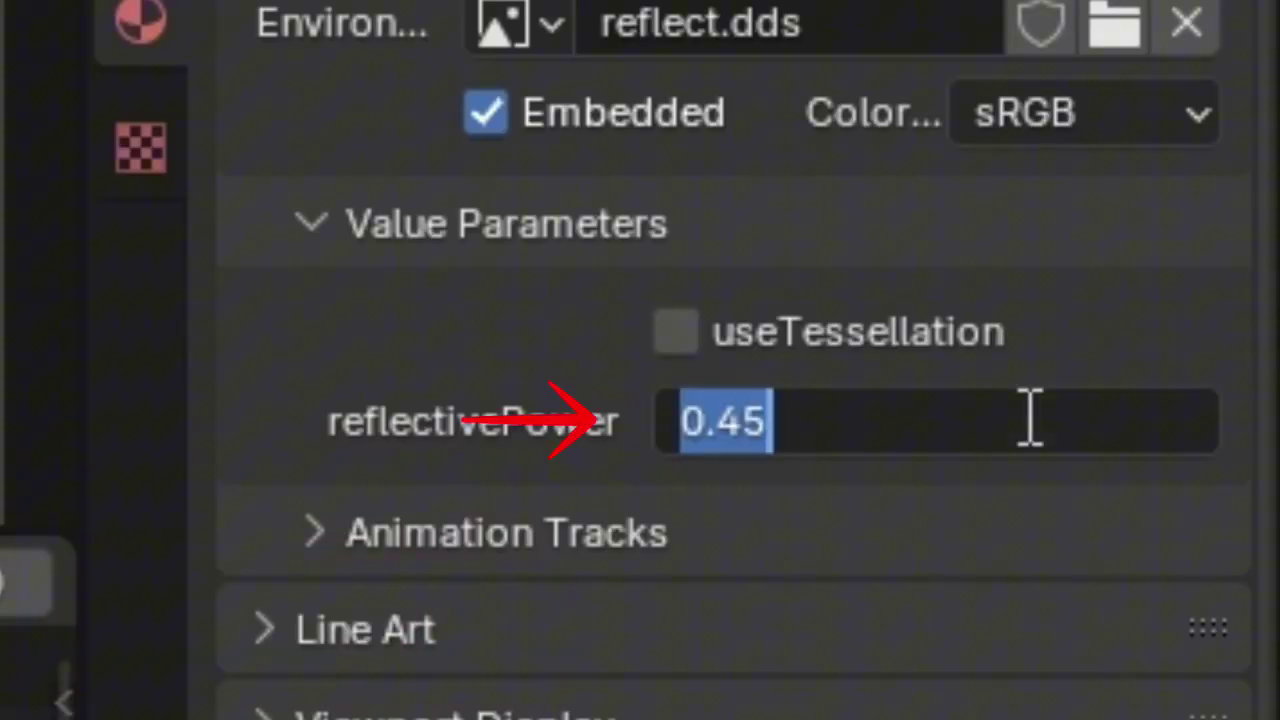
{"action": "type", "text": "0.1"}
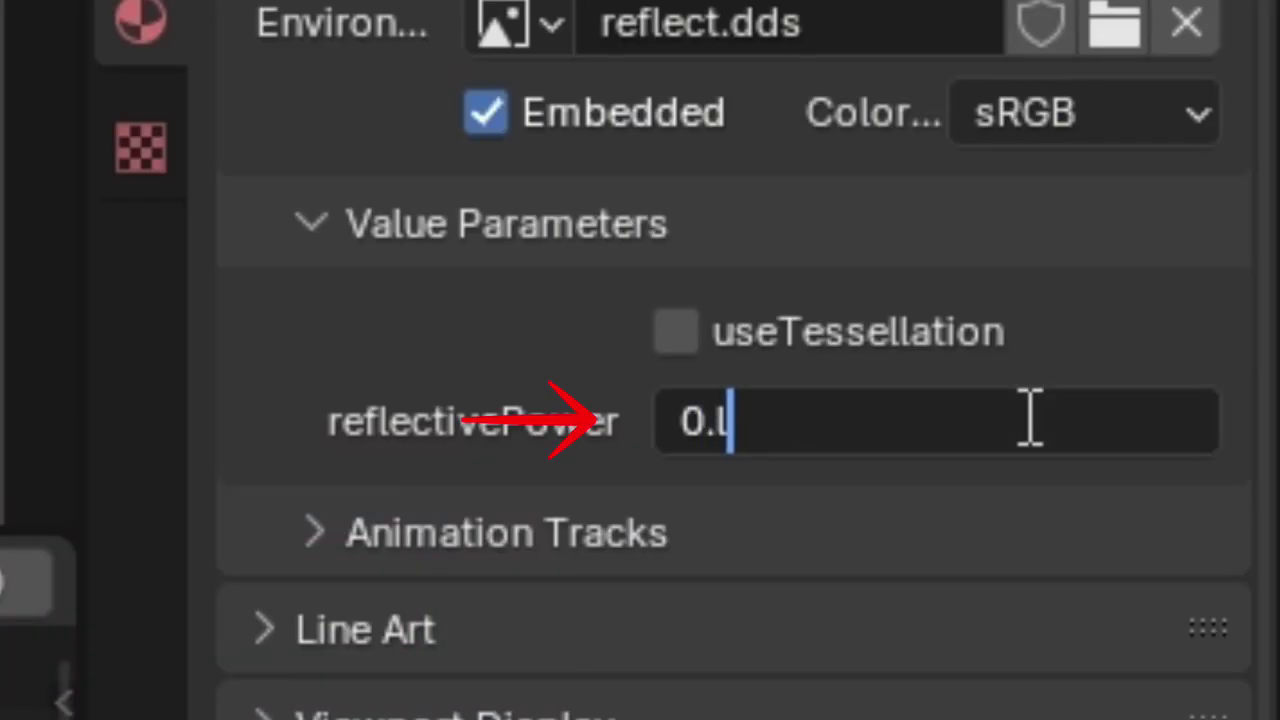
{"action": "key", "text": "BackSpace"}
{"action": "type", "text": "60"}
{"action": "key", "text": "Return"}
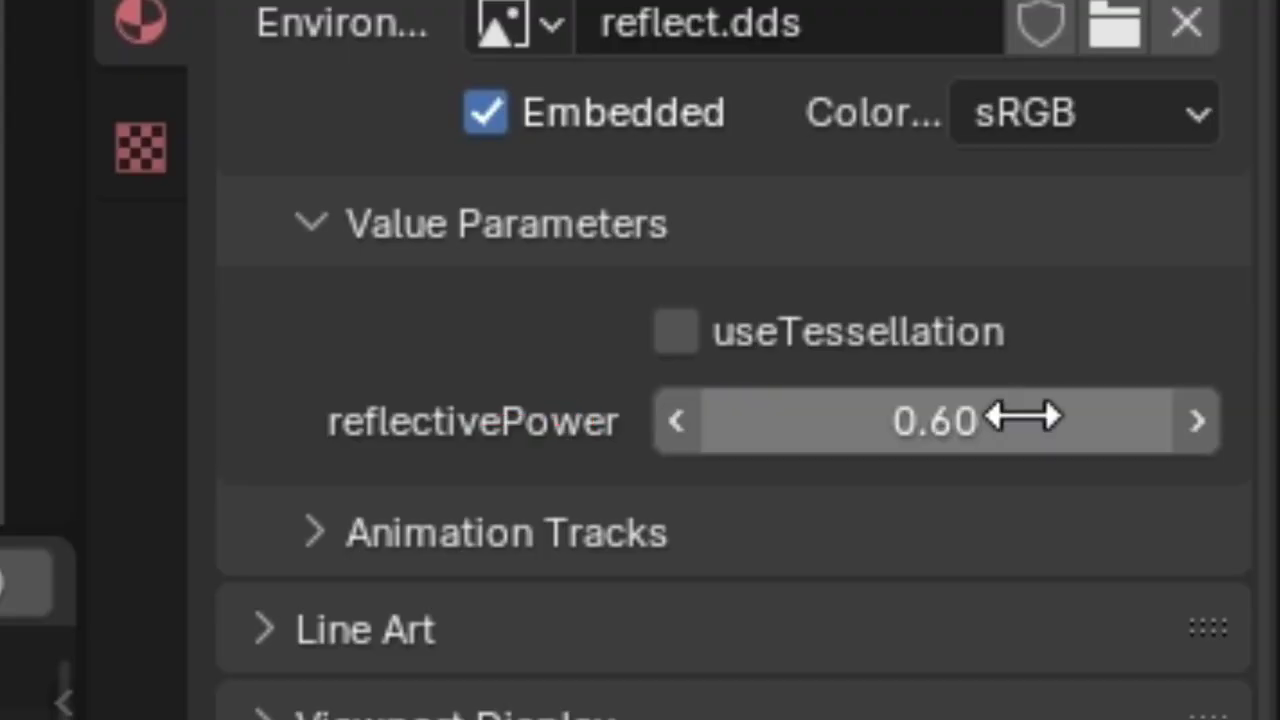
{"action": "middle_click_drag", "start_coordinate": [339, 341], "coordinate": [619, 321]}
{"action": "left_click", "coordinate": [800, 256]}
Select the blue attachment and the pistol body and join them with Ctrl+J
{"action": "left_click", "coordinate": [759, 240]}
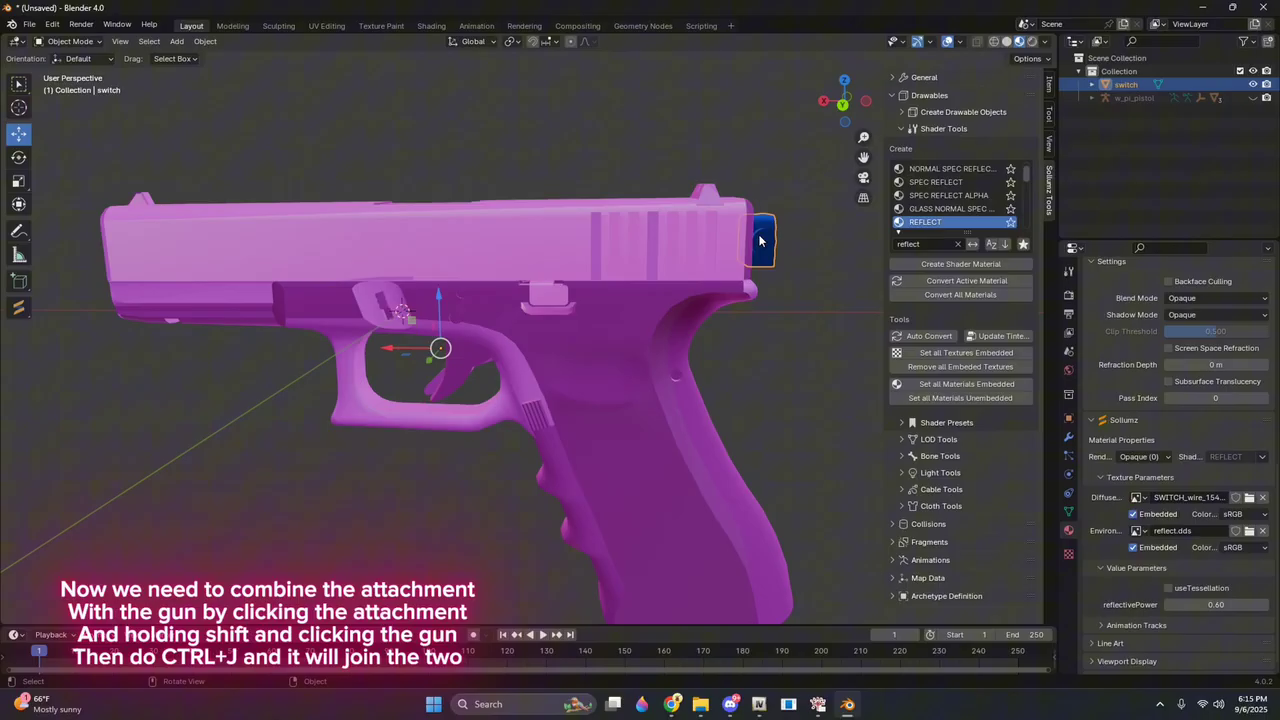
{"action": "left_click", "coordinate": [679, 240], "text": "shift"}
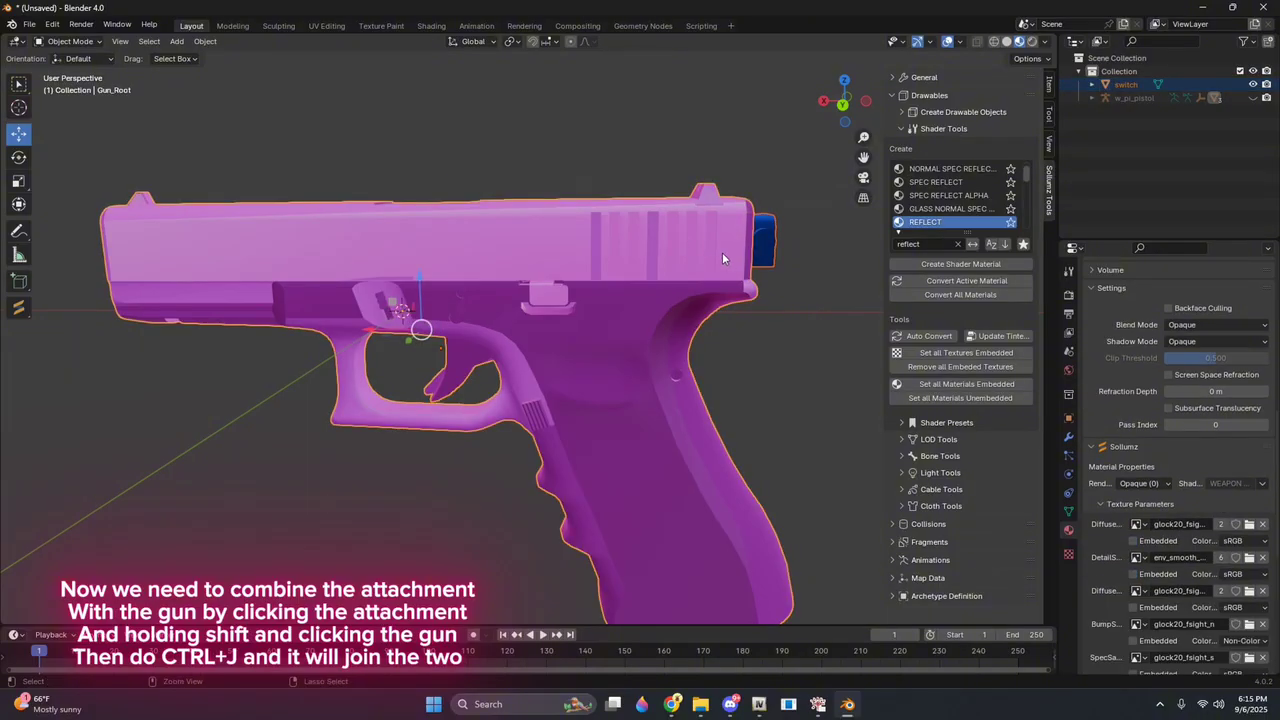
{"action": "key", "text": "ctrl+j"}
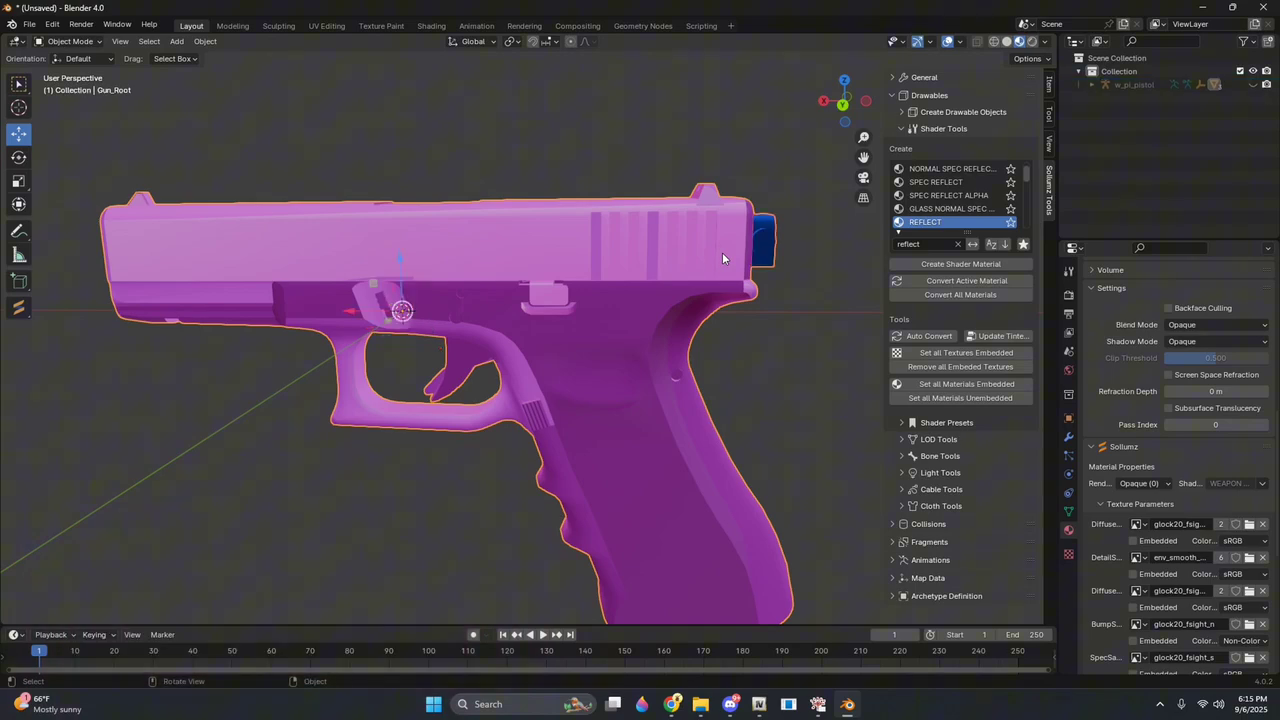
Check the joined pistol mesh in Edit Mode, then return to Object Mode
{"action": "left_click", "coordinate": [817, 294]}
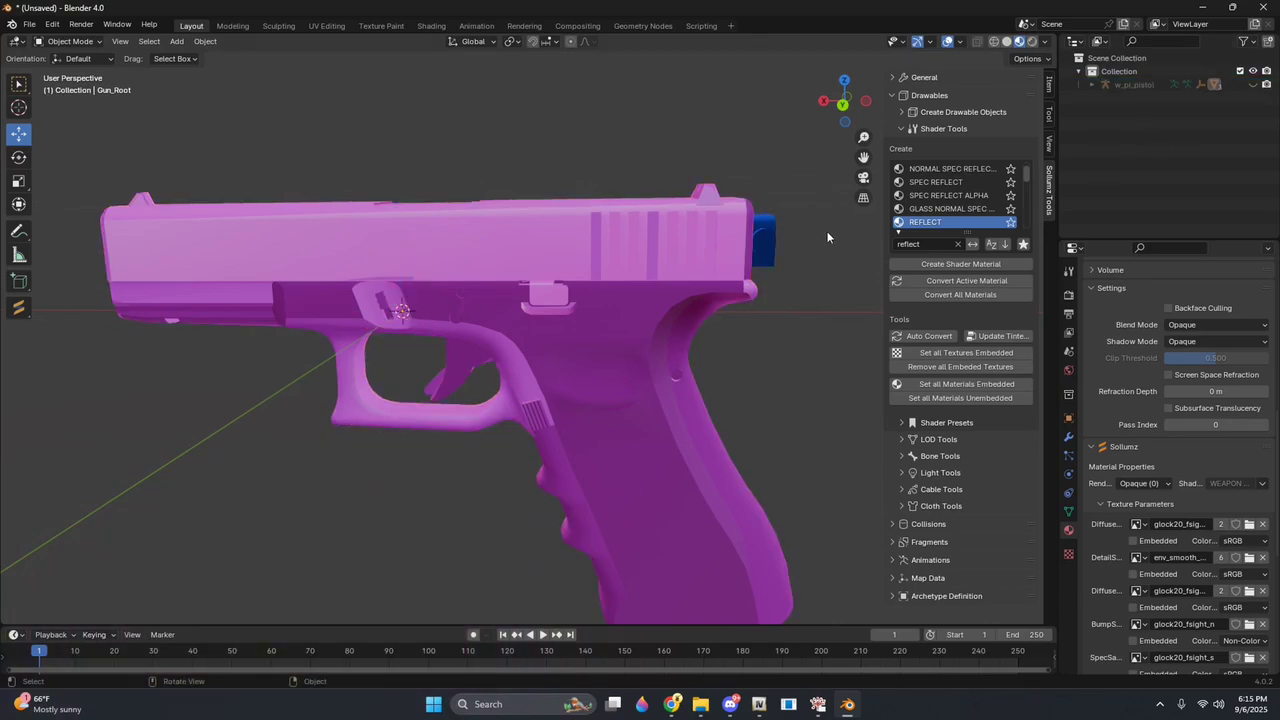
{"action": "left_click", "coordinate": [719, 243]}
{"action": "key", "text": "Tab"}
{"action": "key", "text": "Tab"}
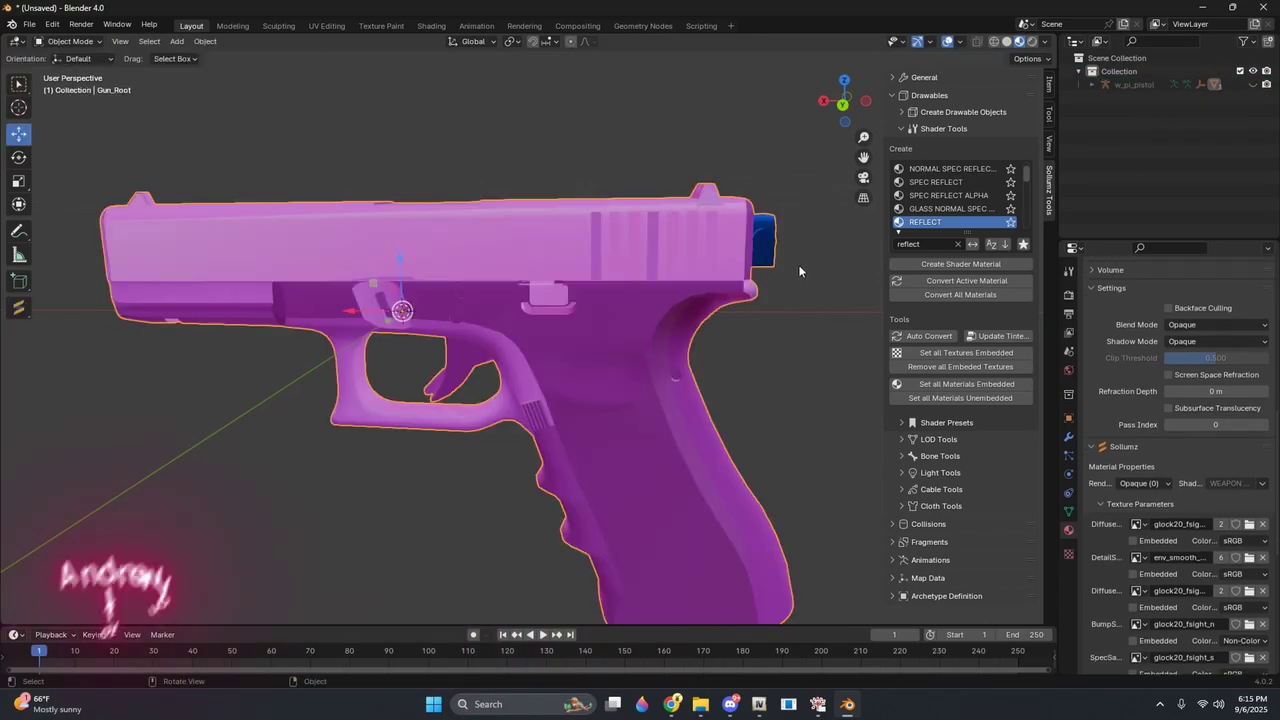
{"action": "middle_click_drag", "start_coordinate": [798, 264], "coordinate": [278, 240]}
{"action": "key", "text": "Tab"}
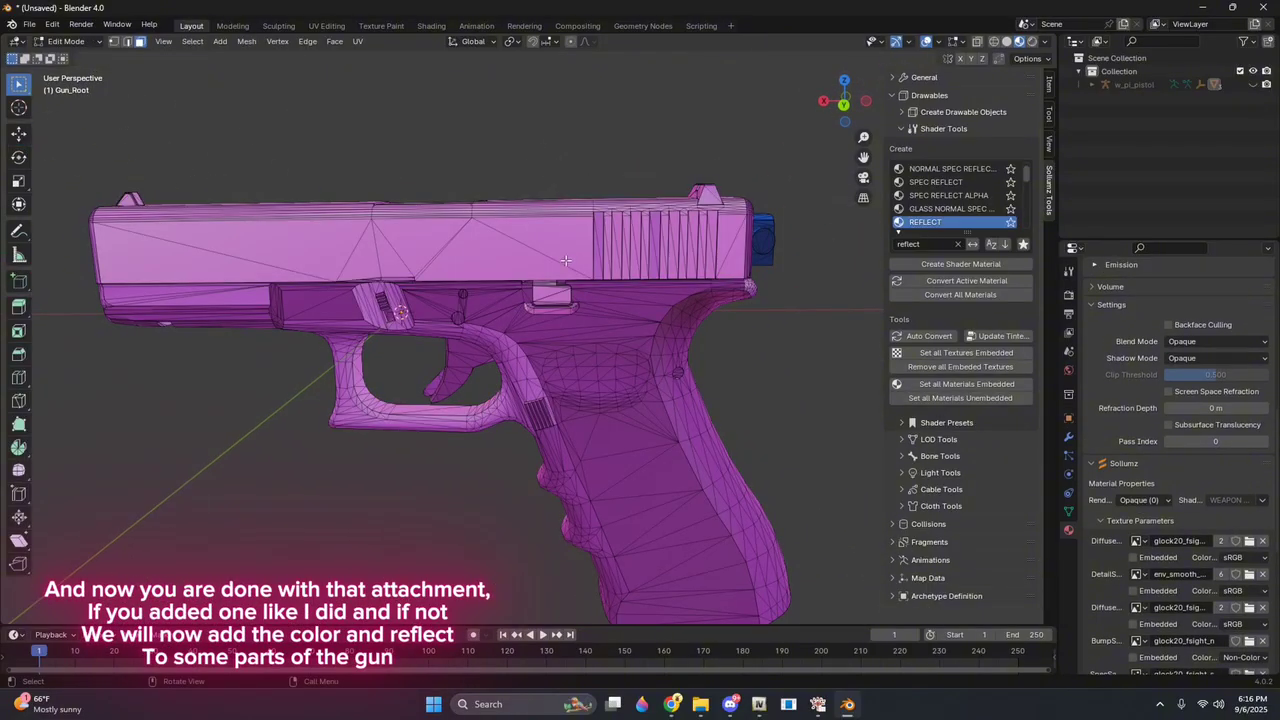
{"action": "scroll", "coordinate": [553, 306], "scroll_direction": "up", "scroll_amount": 4}
{"action": "scroll", "coordinate": [553, 303], "scroll_direction": "down", "scroll_amount": 4}
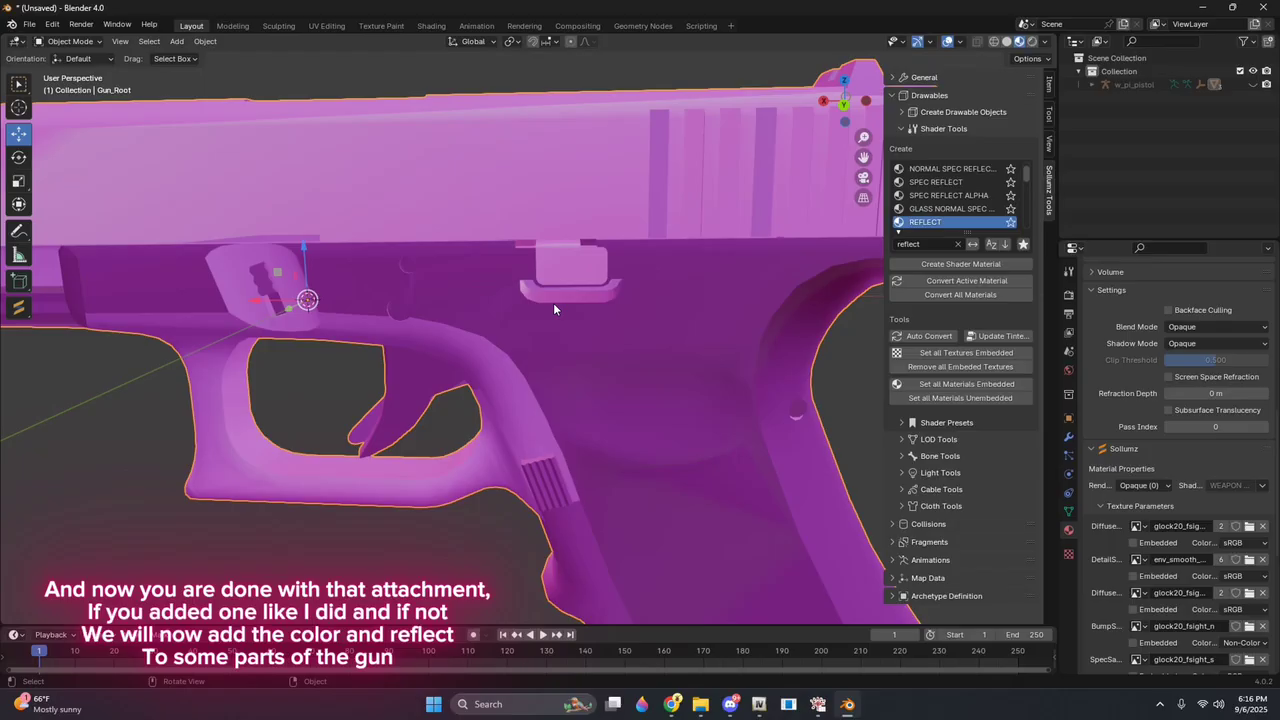
{"action": "key", "text": "Tab"}
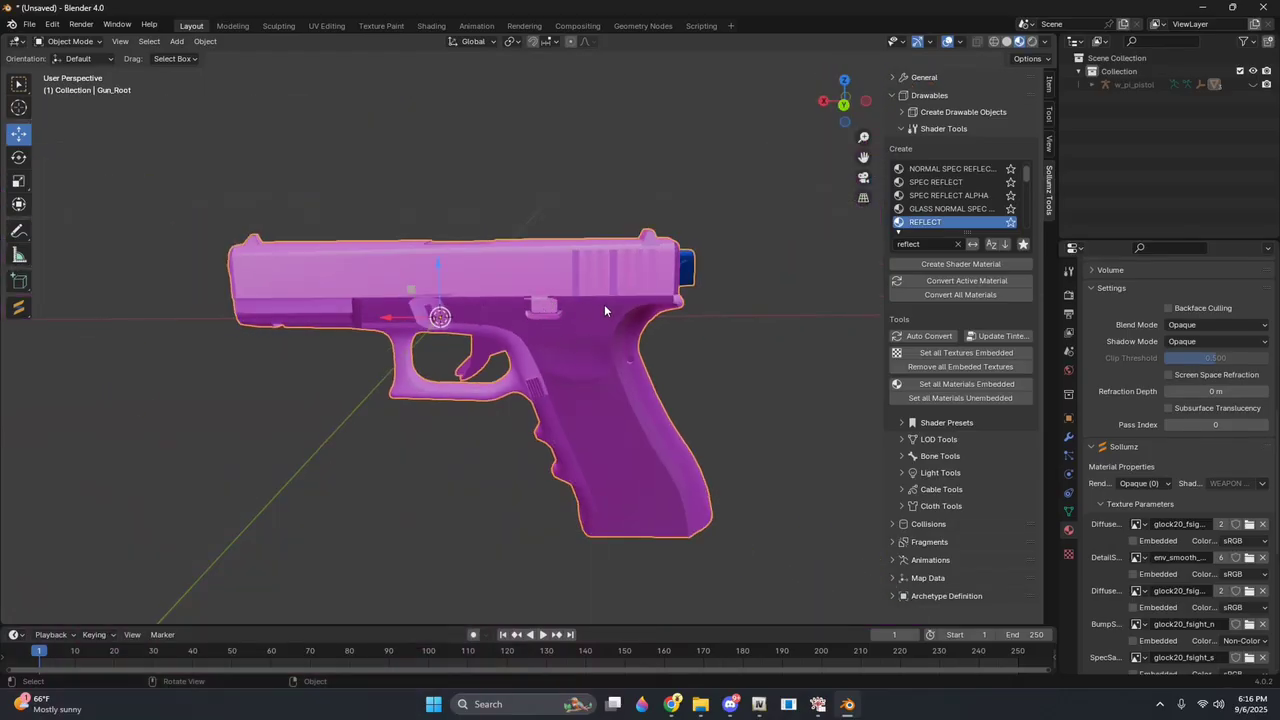
In Edit Mode, select the slide-release tab and slide-edge linked faces with L
{"action": "key", "text": "Tab"}
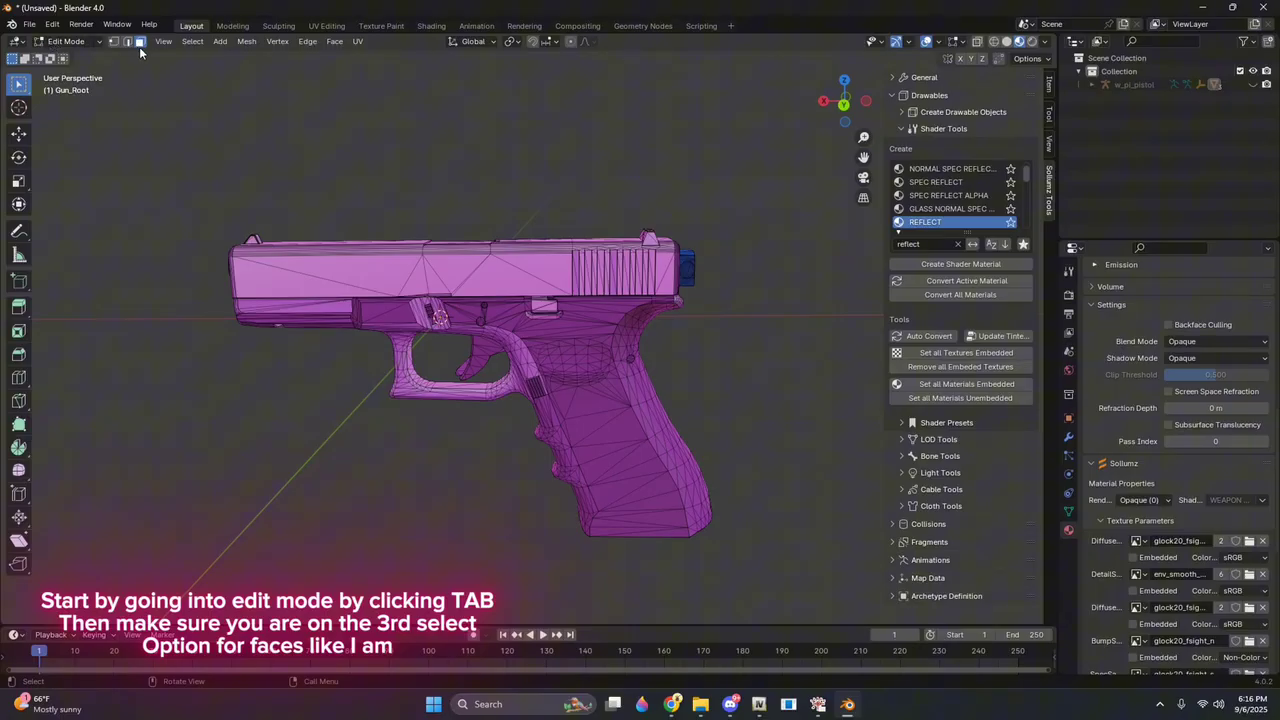
{"action": "scroll", "coordinate": [581, 285], "scroll_direction": "up", "scroll_amount": 10}
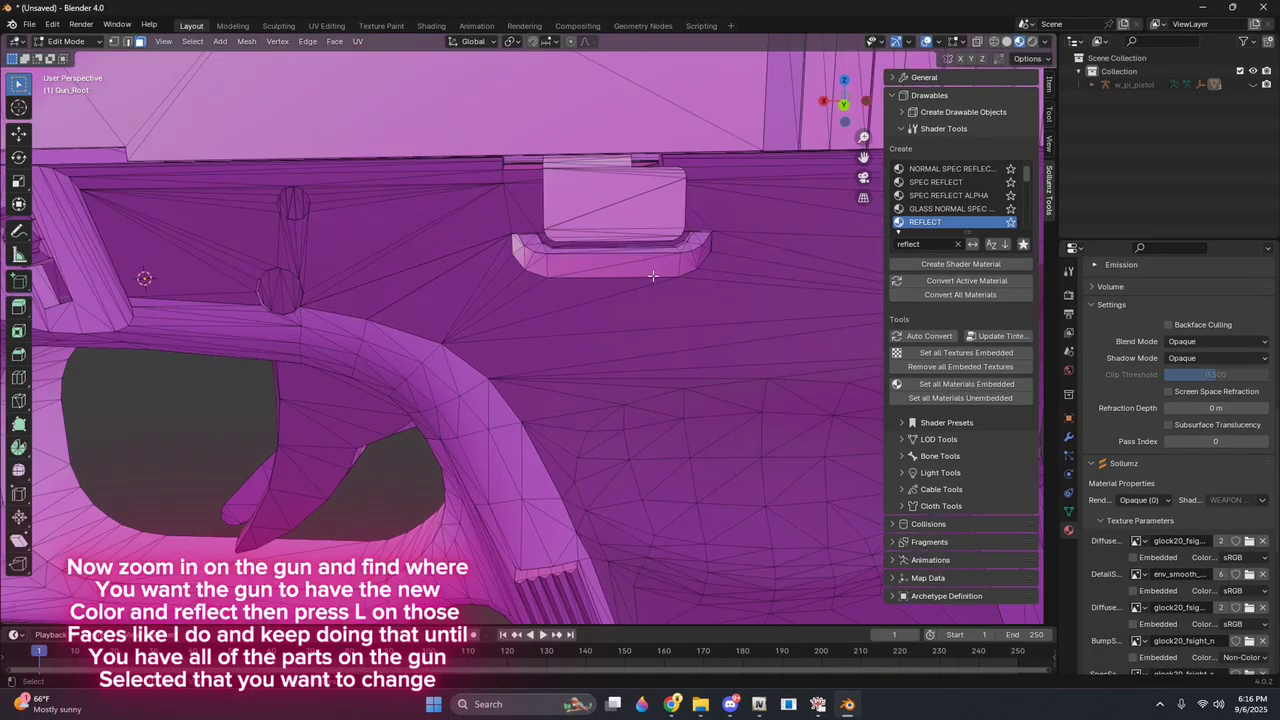
{"action": "middle_click_drag", "start_coordinate": [652, 276], "coordinate": [462, 297]}
{"action": "scroll", "coordinate": [462, 297], "scroll_direction": "up", "scroll_amount": 3}
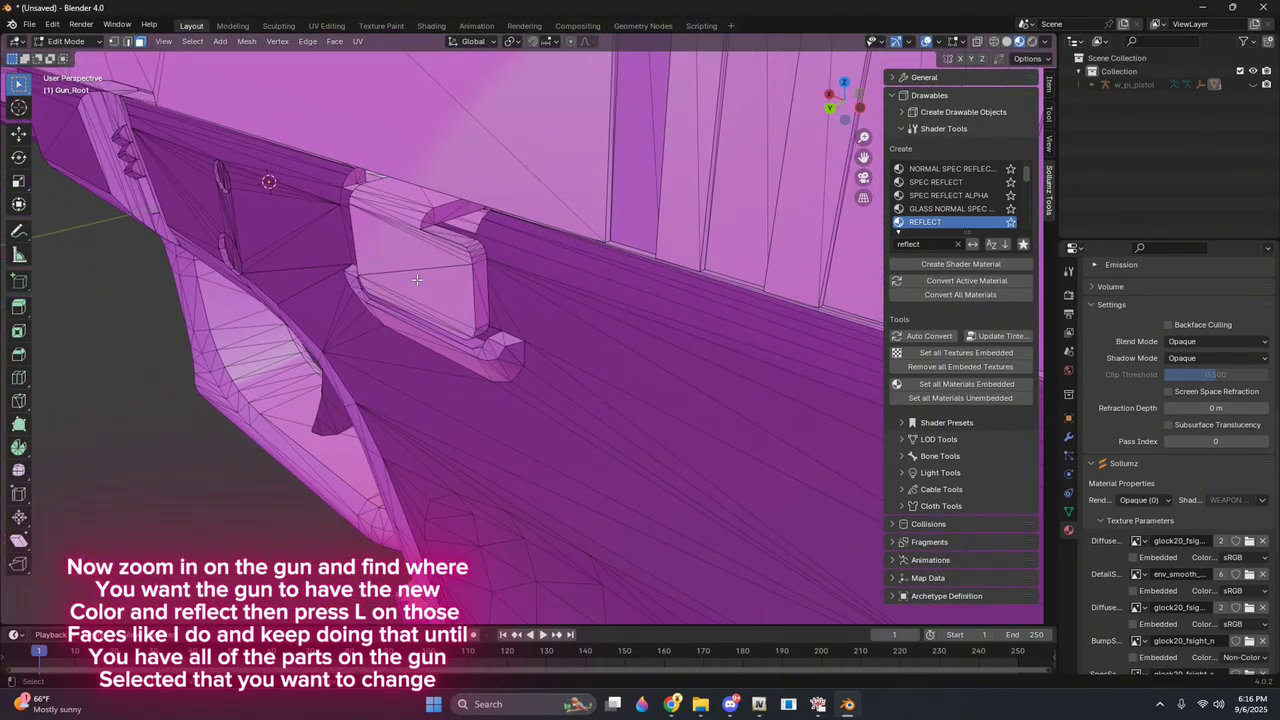
{"action": "key", "text": "l"}
{"action": "key", "text": "l"}
{"action": "key", "text": "l"}
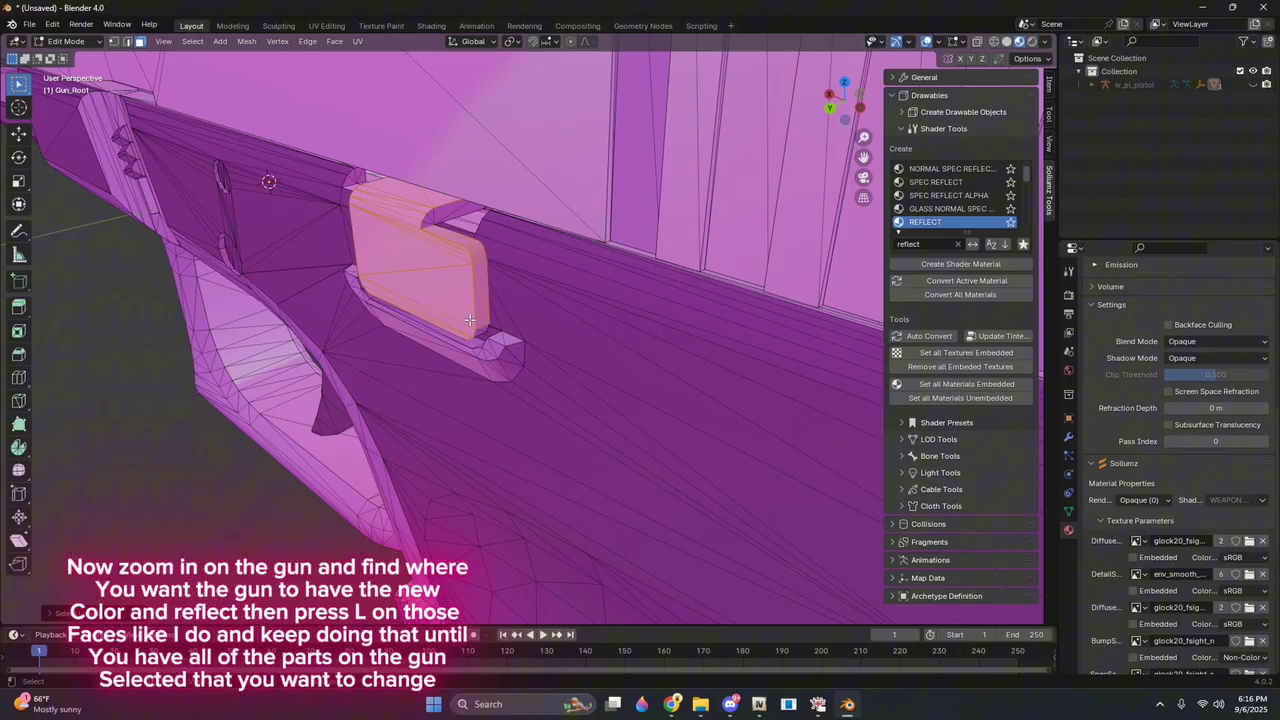
{"action": "middle_click_drag", "start_coordinate": [478, 332], "coordinate": [504, 241]}
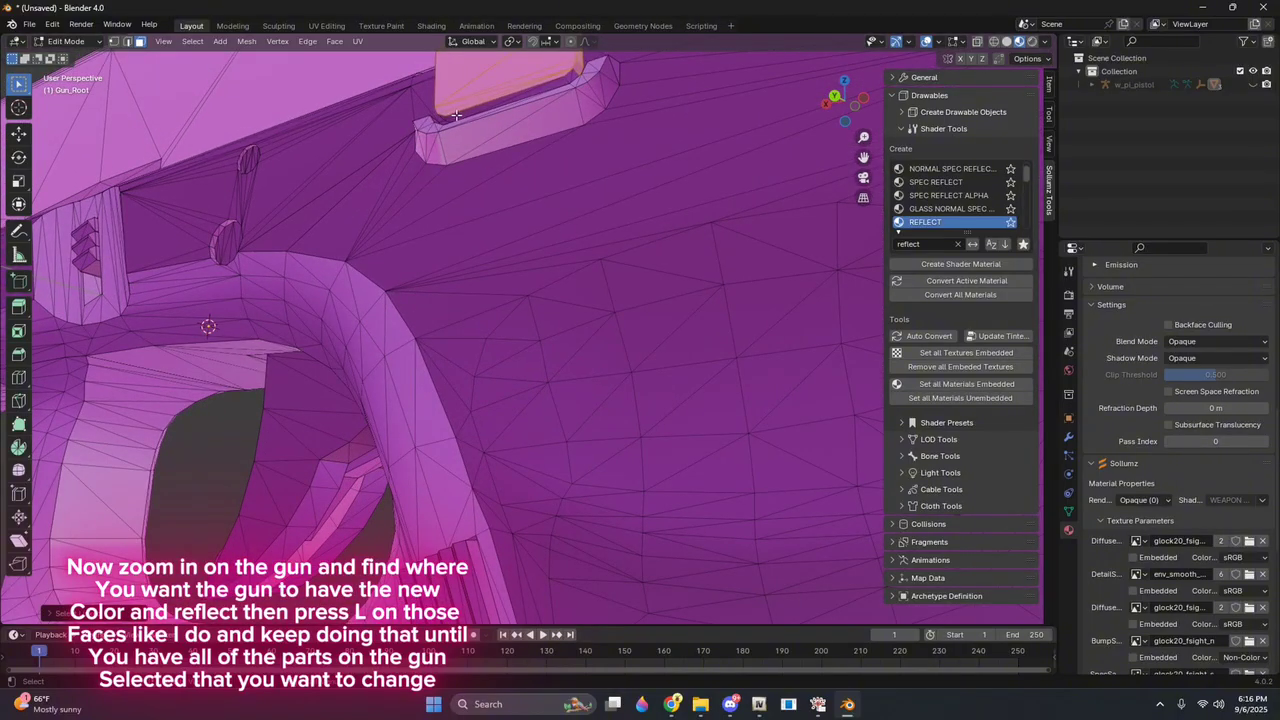
{"action": "key", "text": "l"}
{"action": "middle_click_drag", "start_coordinate": [455, 115], "coordinate": [680, 152]}
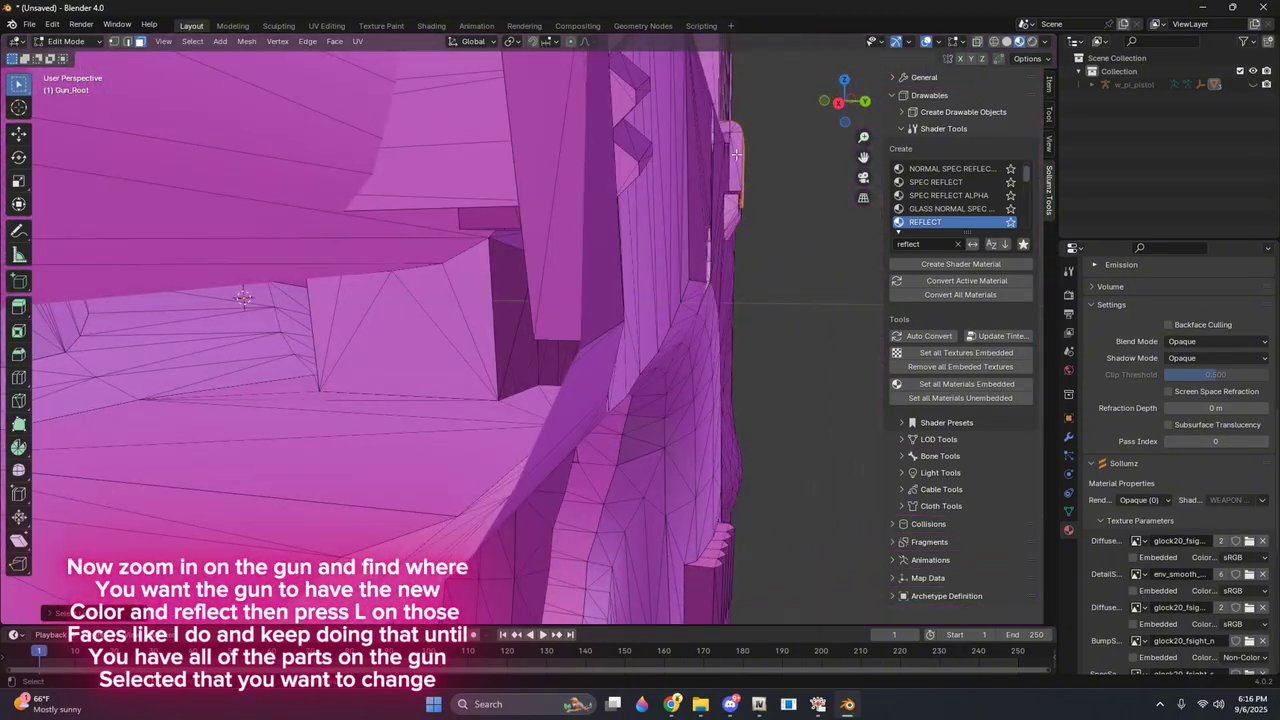
{"action": "key", "text": "l"}
Add the slide cutout pieces to the selection with Ctrl+L
{"action": "scroll", "coordinate": [728, 190], "scroll_direction": "up", "scroll_amount": 3}
{"action": "middle_click_drag", "start_coordinate": [745, 202], "coordinate": [344, 180]}
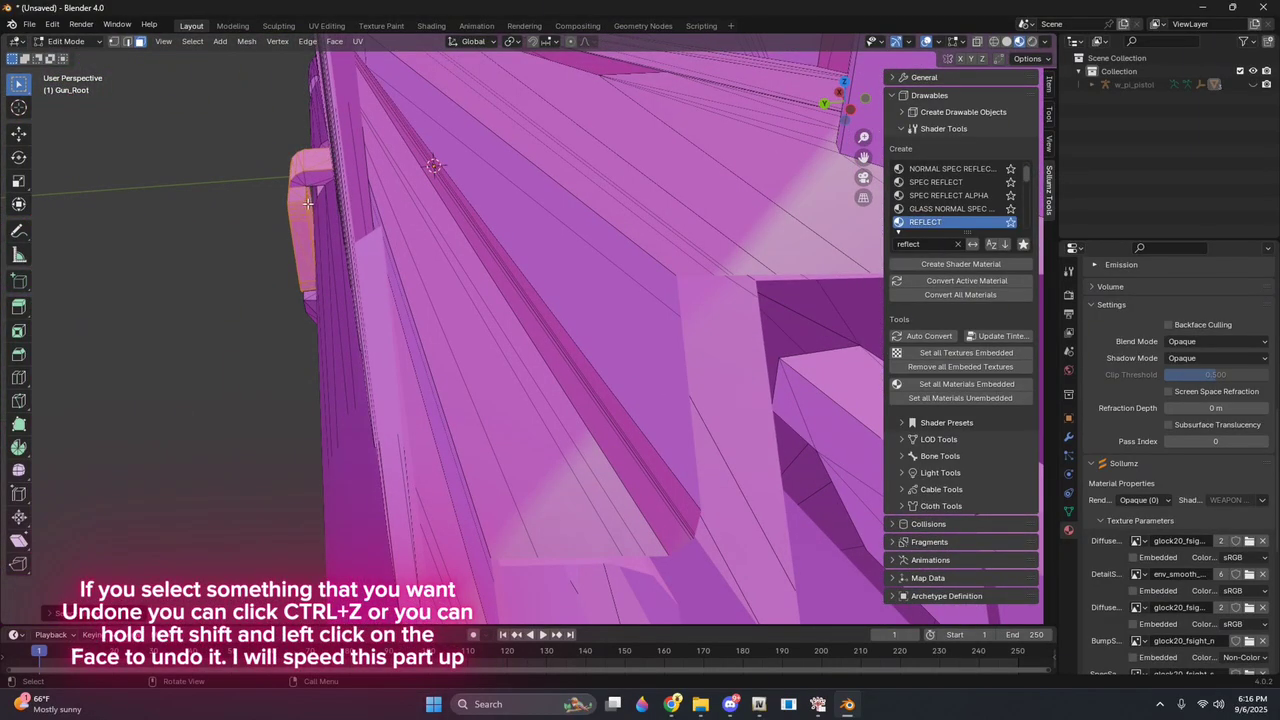
{"action": "scroll", "coordinate": [312, 186], "scroll_direction": "down", "scroll_amount": 2}
{"action": "scroll", "coordinate": [313, 140], "scroll_direction": "up", "scroll_amount": 5}
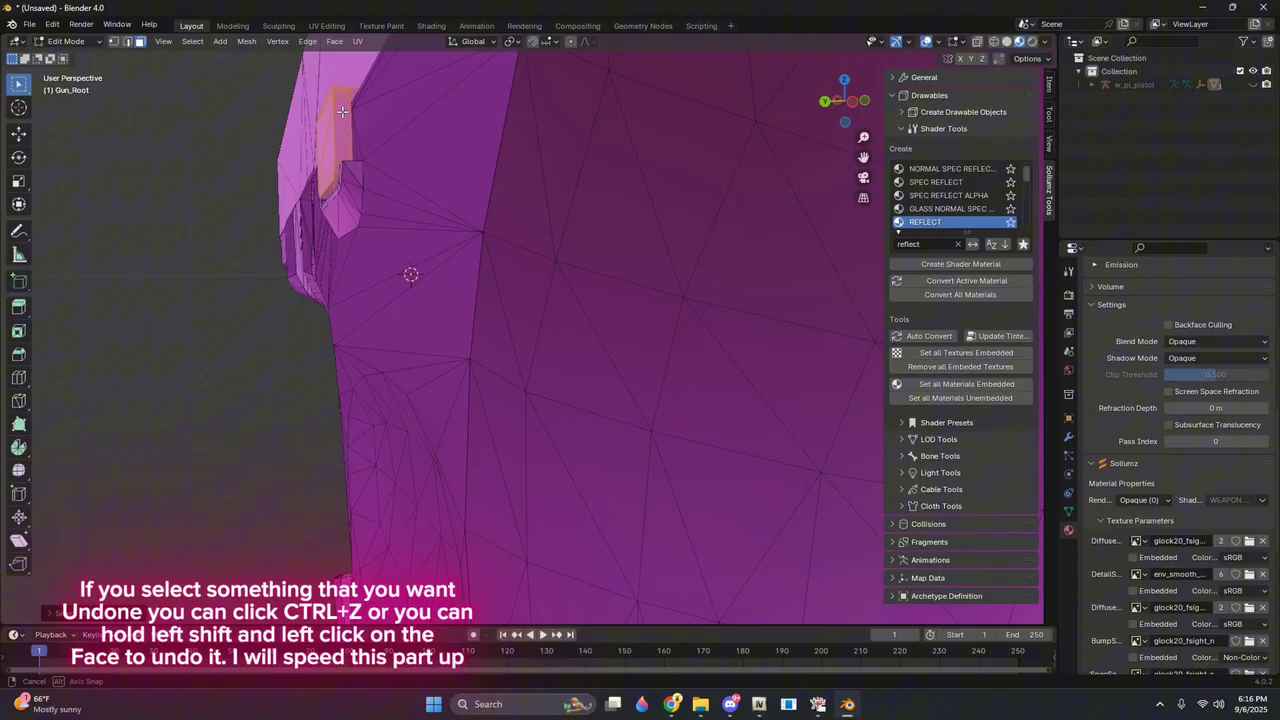
{"action": "middle_click_drag", "start_coordinate": [337, 112], "coordinate": [363, 283]}
{"action": "middle_click_drag", "start_coordinate": [375, 329], "coordinate": [290, 236], "text": "shift"}
{"action": "key", "text": "ctrl+l"}
{"action": "scroll", "coordinate": [290, 236], "scroll_direction": "down", "scroll_amount": 5}
{"action": "middle_click_drag", "start_coordinate": [586, 366], "coordinate": [663, 280]}
{"action": "scroll", "coordinate": [441, 507], "scroll_direction": "up", "scroll_amount": 8}
{"action": "middle_click_drag", "start_coordinate": [441, 507], "coordinate": [345, 320]}
{"action": "key", "text": "ctrl+l"}
{"action": "scroll", "coordinate": [350, 360], "scroll_direction": "down", "scroll_amount": 8}
{"action": "scroll", "coordinate": [318, 377], "scroll_direction": "up", "scroll_amount": 5}
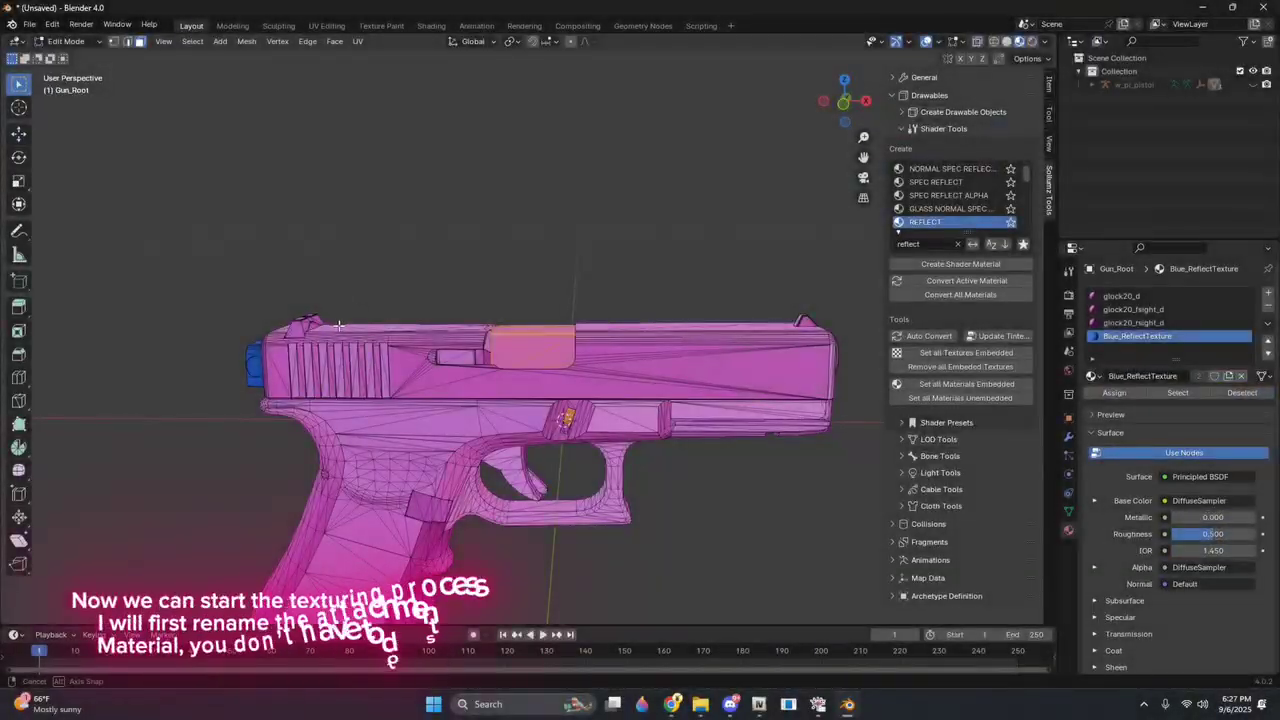
Edit the Blue_ReflectTexture slot name and highlight its 'ReflectTexture' part
{"action": "middle_click_drag", "start_coordinate": [379, 284], "coordinate": [523, 380]}
{"action": "middle_click_drag", "start_coordinate": [514, 307], "coordinate": [344, 321]}
{"action": "double_click", "coordinate": [1120, 336]}
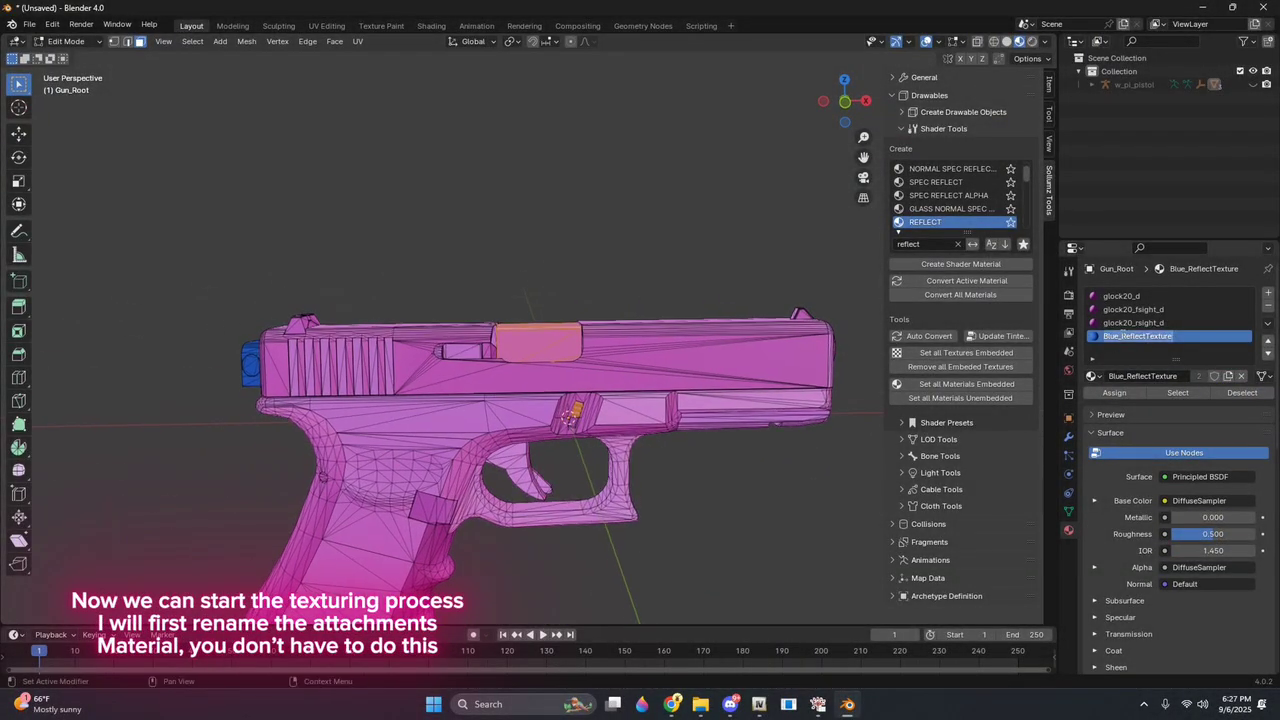
{"action": "left_click", "coordinate": [1147, 338]}
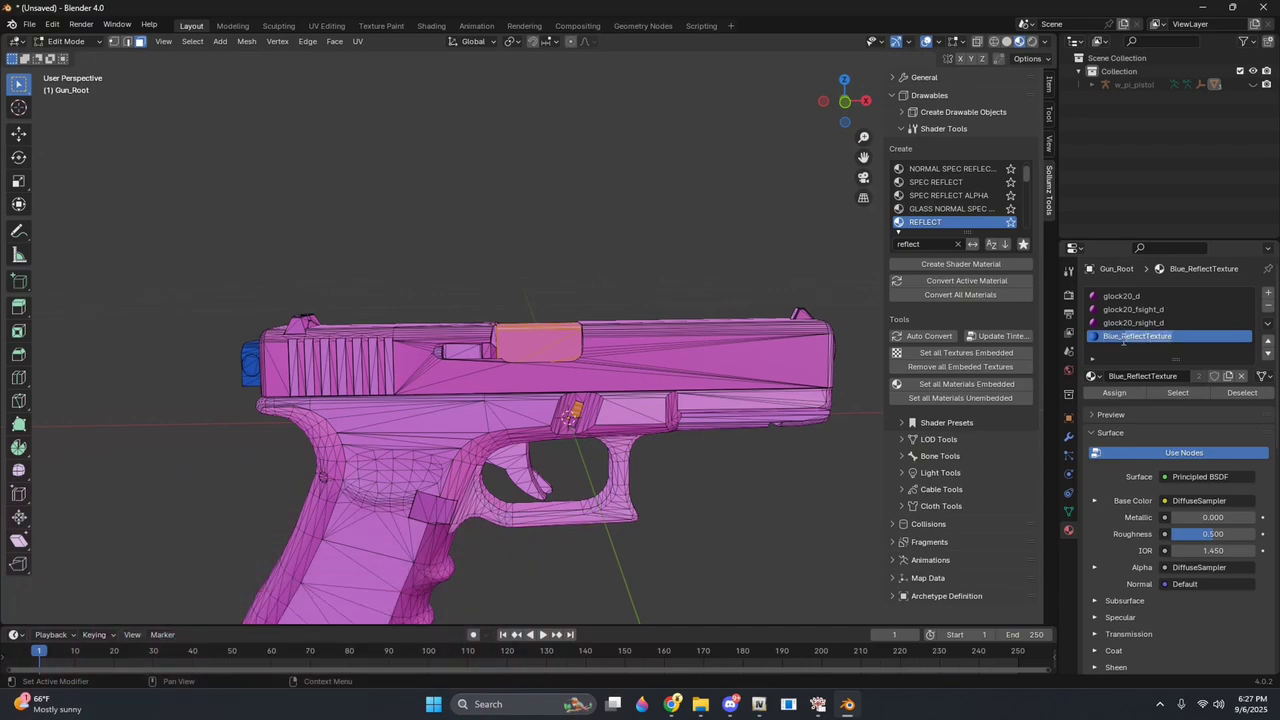
{"action": "left_click_drag", "start_coordinate": [1122, 342], "coordinate": [1181, 334]}
Confirm the Blue_SwitchTexture name, then add a REFLECT shader material named Blue_Reflect
{"action": "key", "text": "Return"}
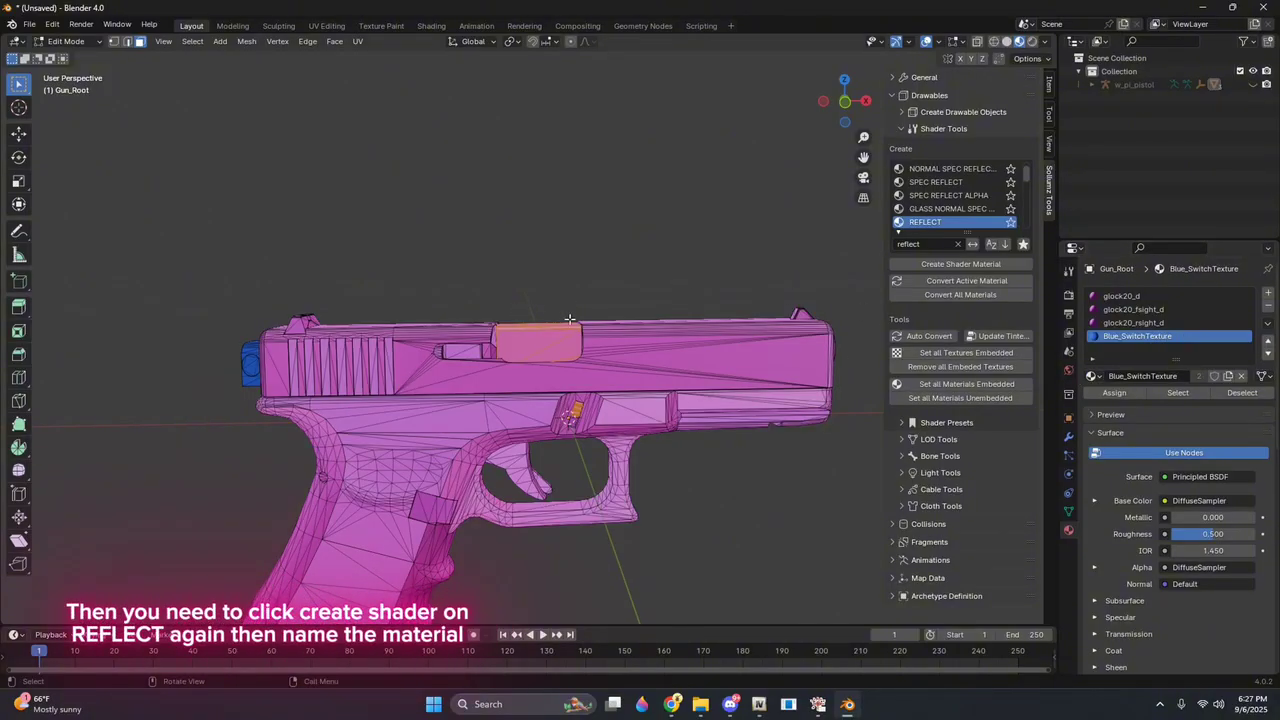
{"action": "left_click", "coordinate": [930, 263]}
{"action": "left_click", "coordinate": [1118, 350]}
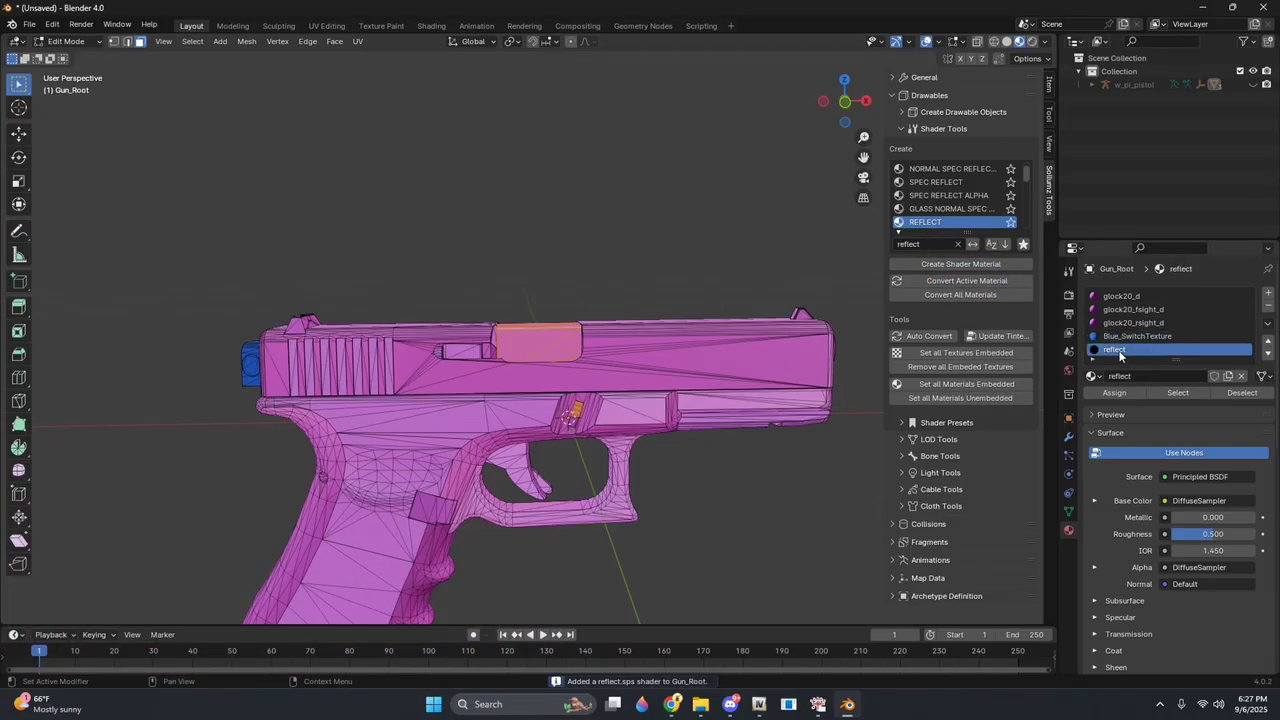
{"action": "left_click", "coordinate": [1140, 376]}
{"action": "type", "text": "Blue_R"}
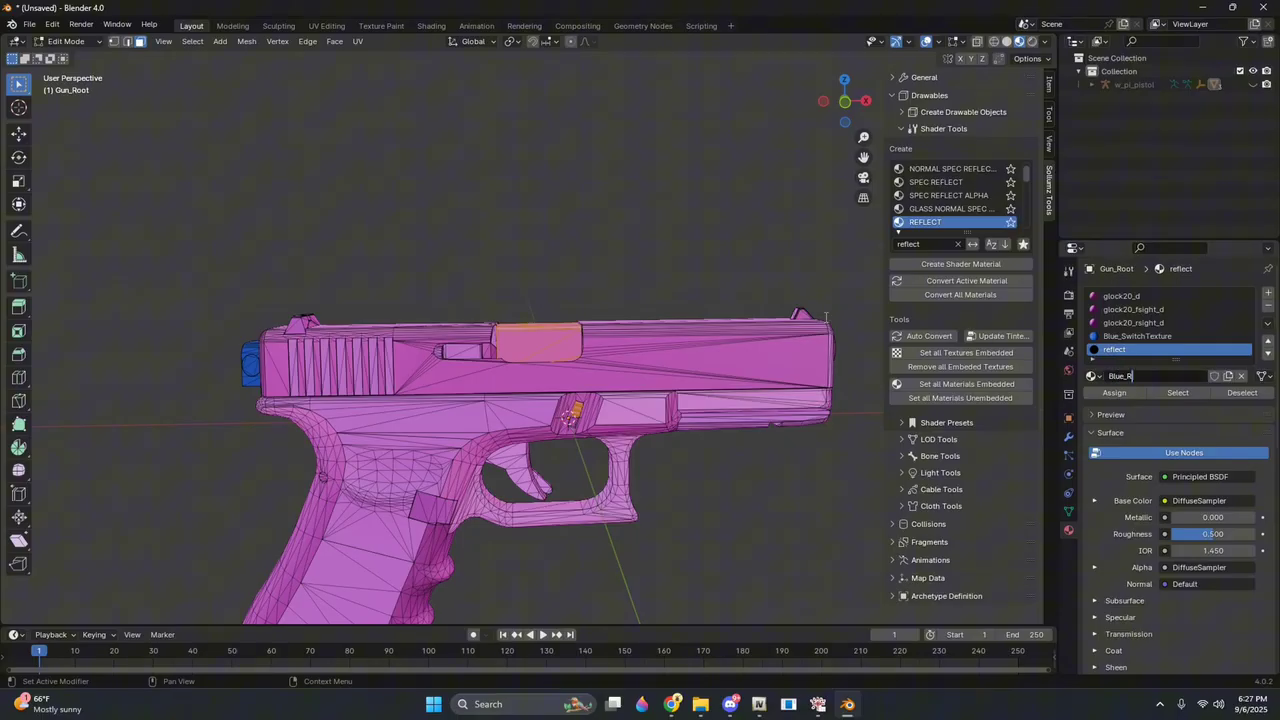
{"action": "type", "text": "eflect"}
{"action": "key", "text": "Return"}
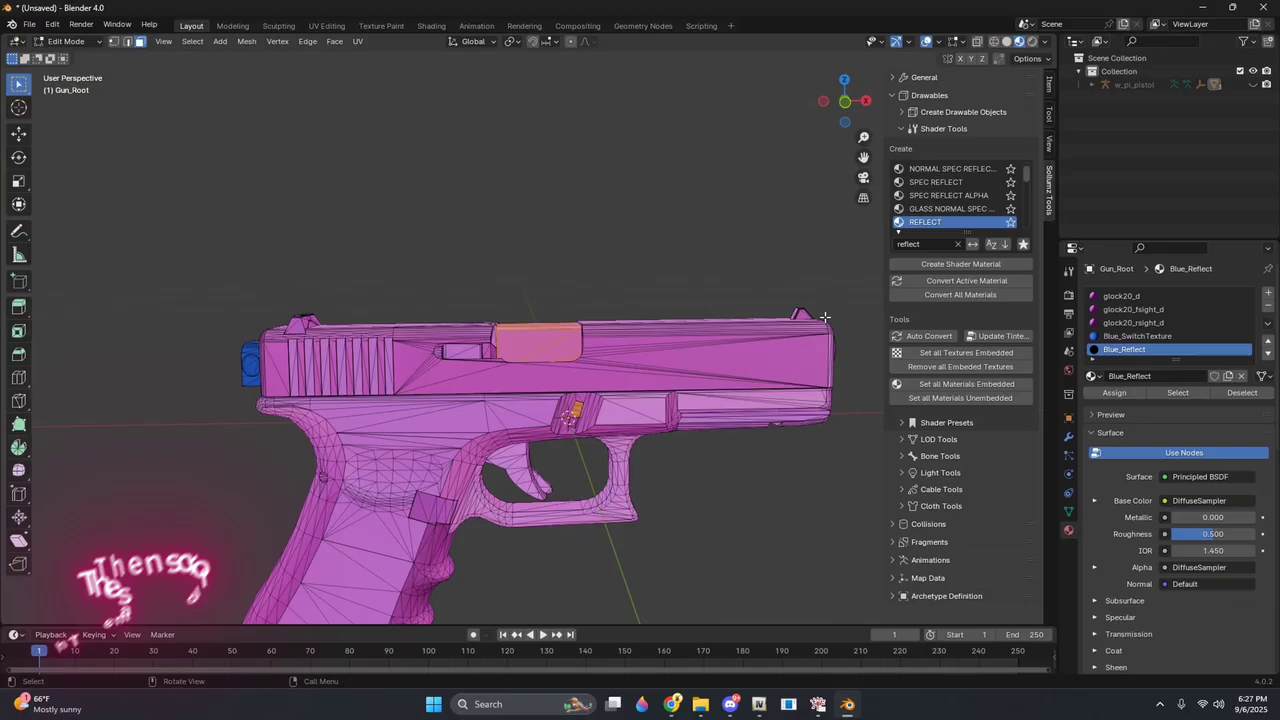
Load BlueTexture_1.dds as the diffuse texture and reflect.dds as the environment texture
{"action": "scroll", "coordinate": [1158, 408], "scroll_direction": "down", "scroll_amount": 5}
{"action": "scroll", "coordinate": [1158, 405], "scroll_direction": "down", "scroll_amount": 7}
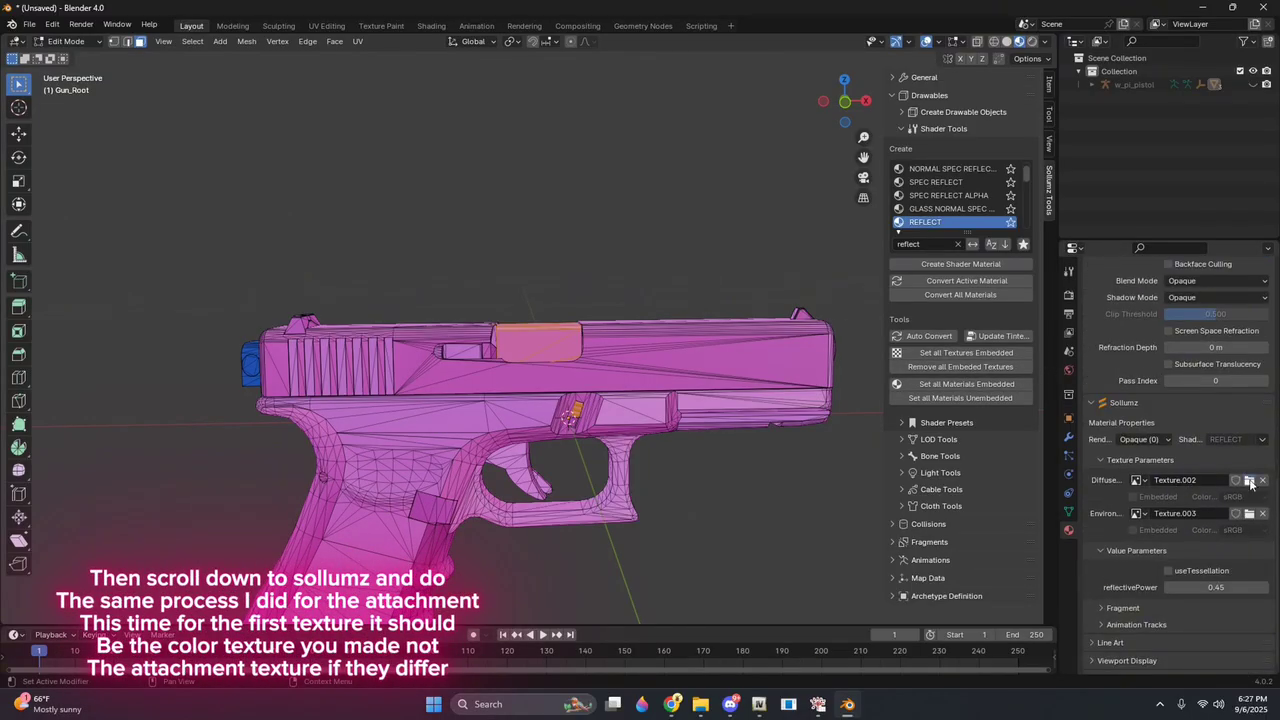
{"action": "left_click", "coordinate": [1249, 481]}
{"action": "left_click", "coordinate": [455, 435]}
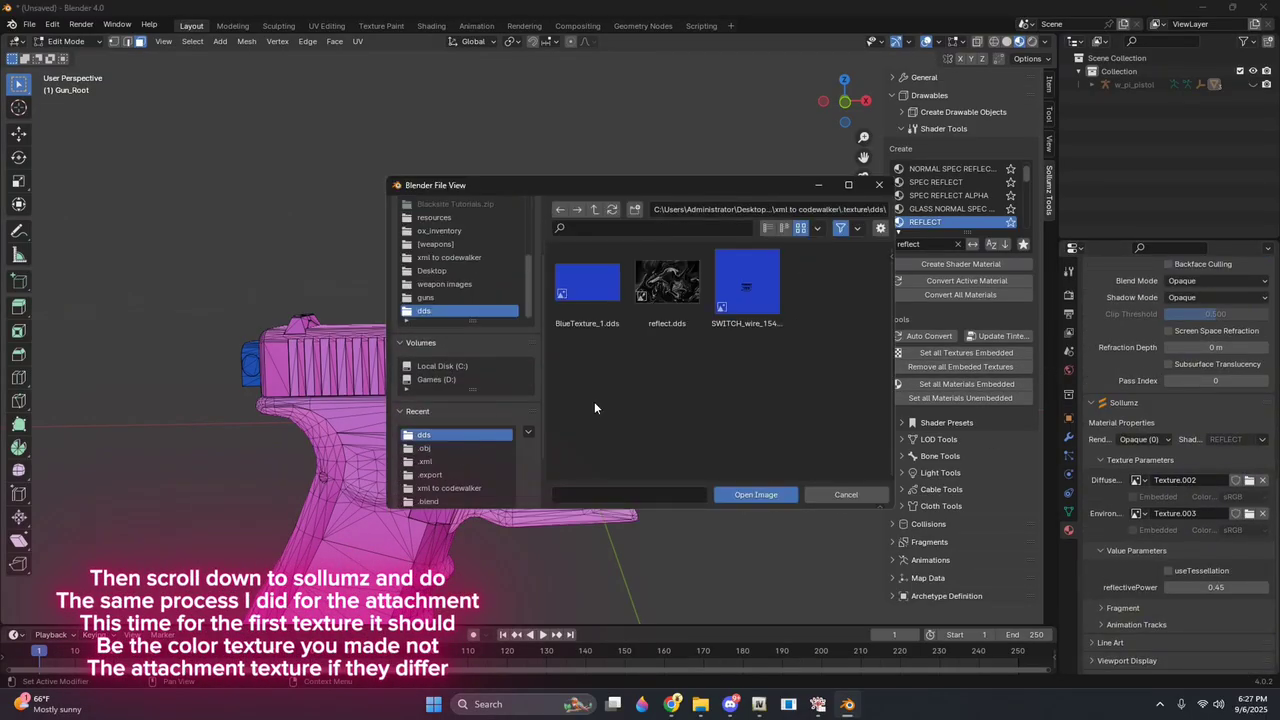
{"action": "left_click", "coordinate": [584, 290]}
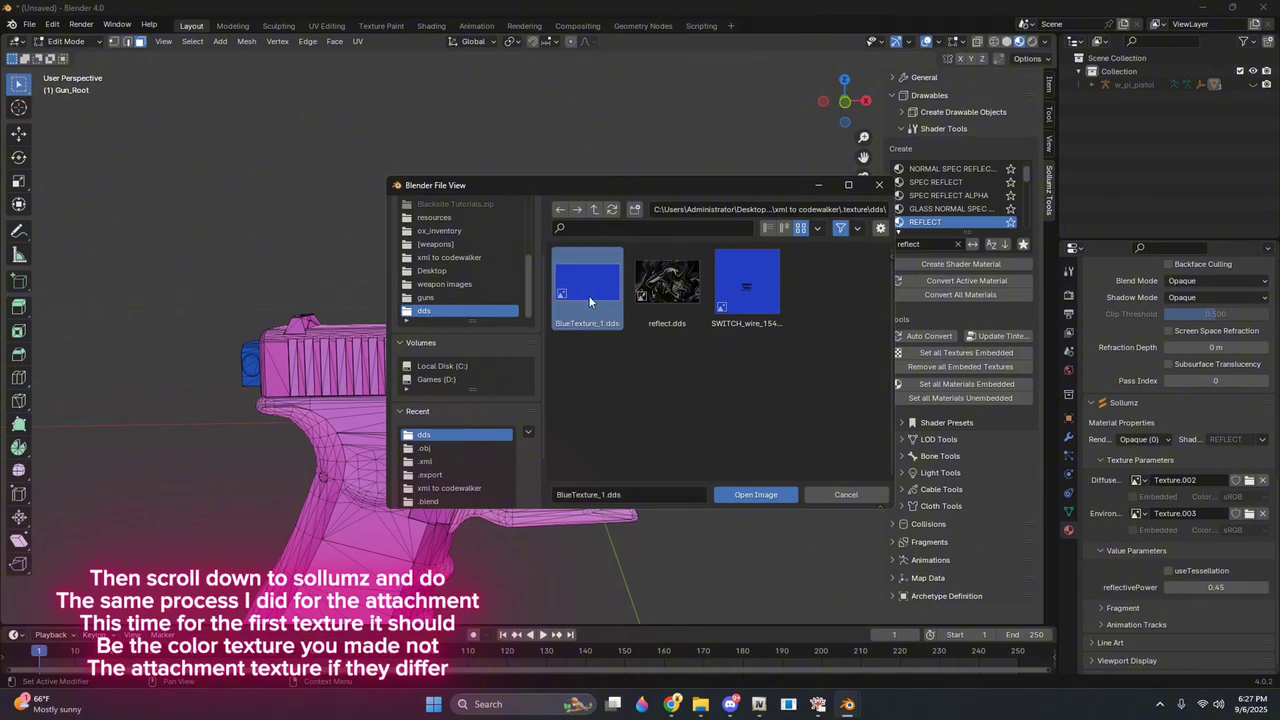
{"action": "double_click", "coordinate": [588, 295]}
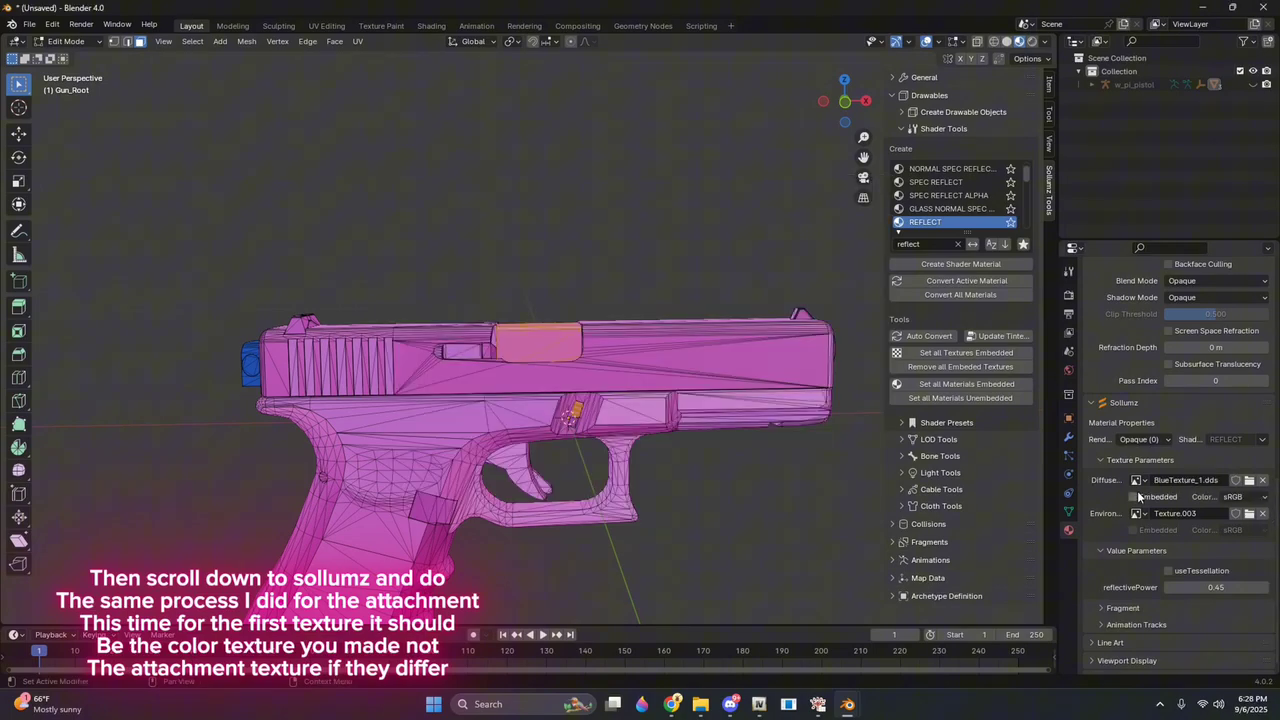
{"action": "left_click", "coordinate": [1249, 513]}
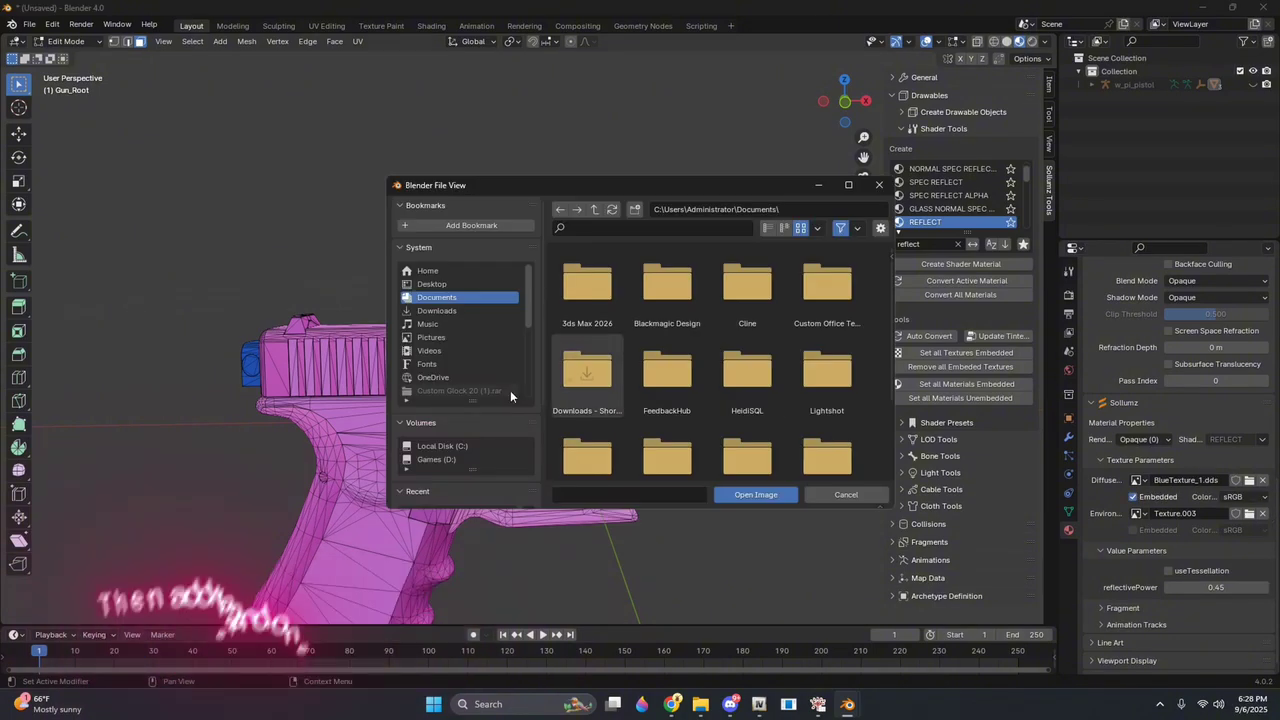
{"action": "left_click", "coordinate": [443, 461]}
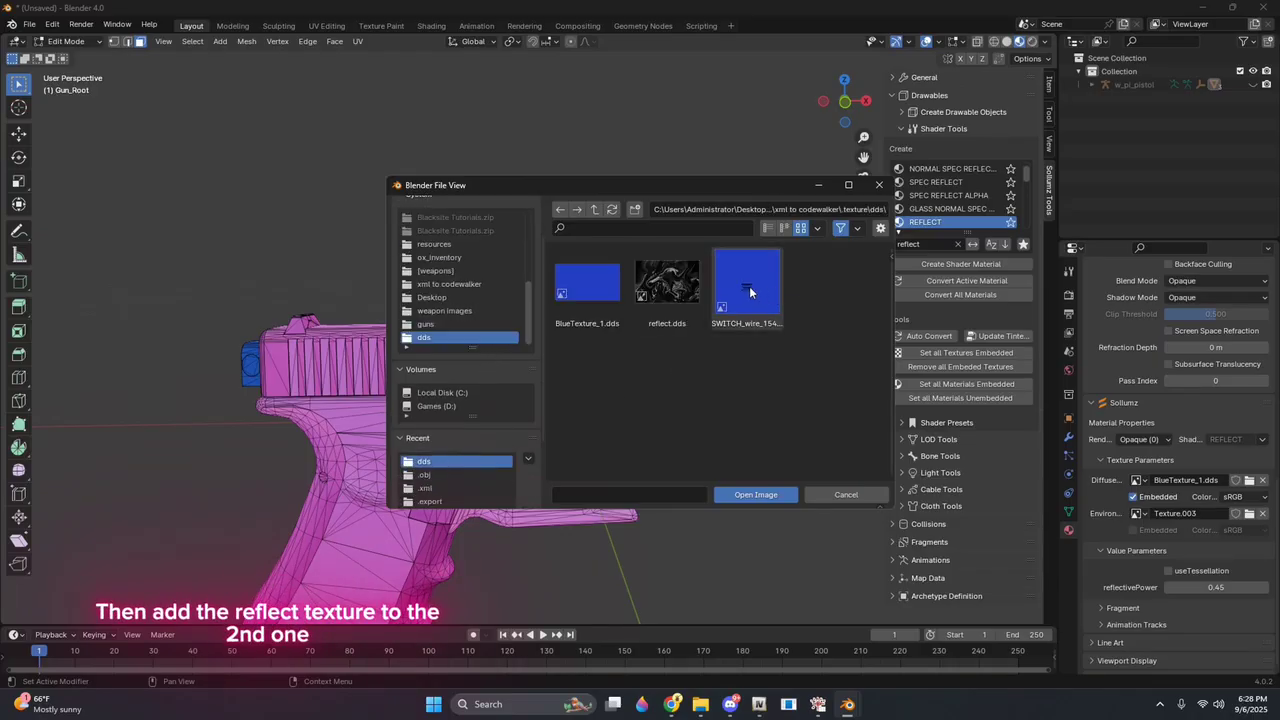
{"action": "double_click", "coordinate": [679, 296]}
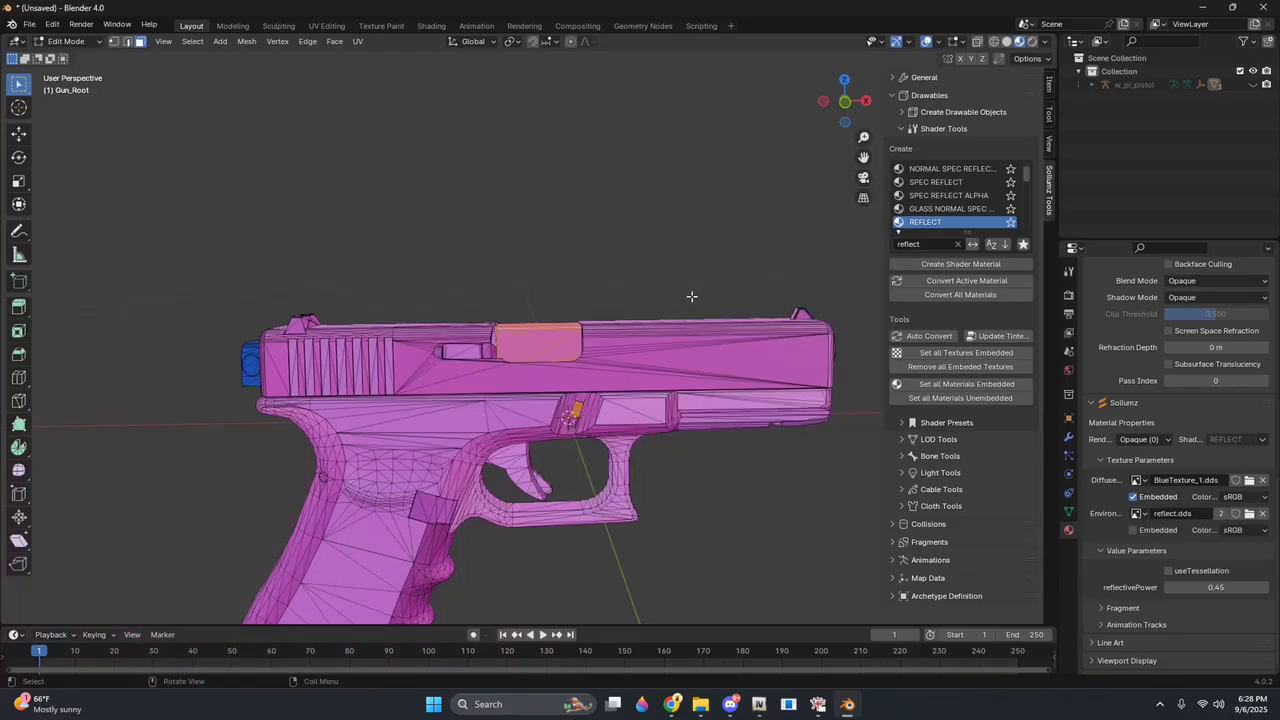
Uncheck Diffuse Embedded and set reflectivePower to 0.60
{"action": "left_click", "coordinate": [1150, 496]}
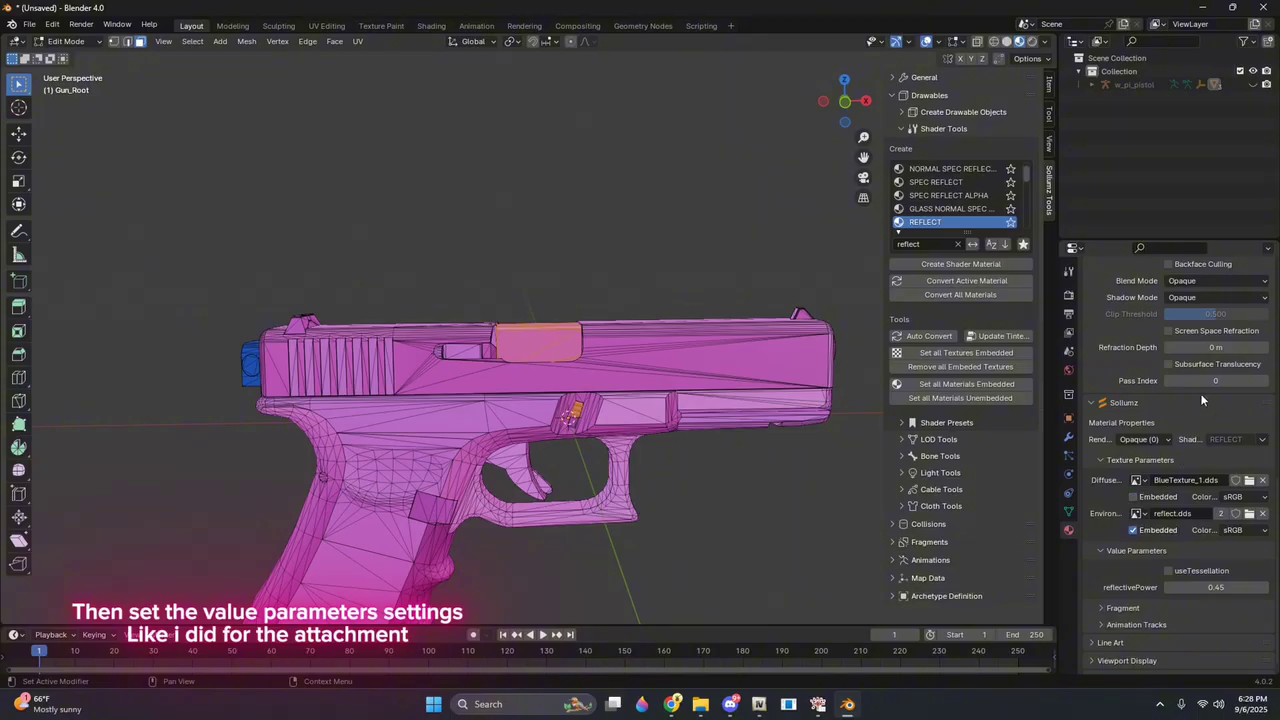
{"action": "left_click", "coordinate": [1227, 587]}
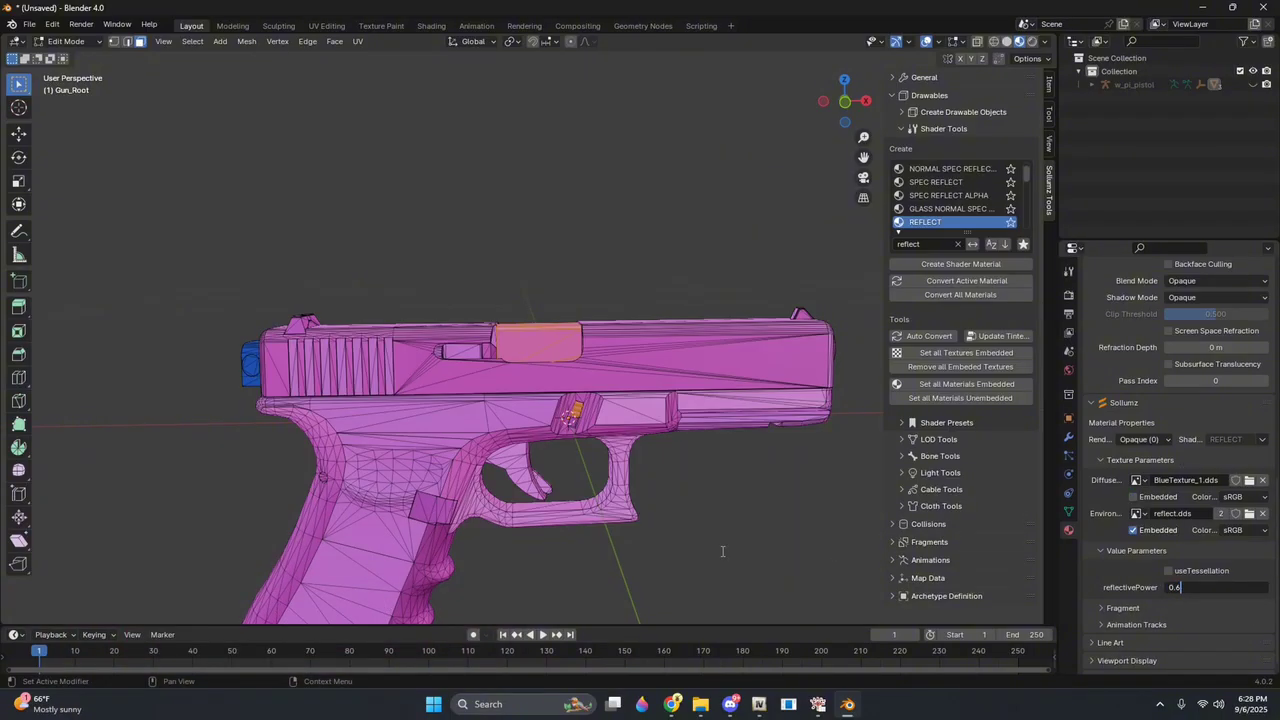
{"action": "key", "text": "Return"}
{"action": "scroll", "coordinate": [1182, 431], "scroll_direction": "up", "scroll_amount": 10}
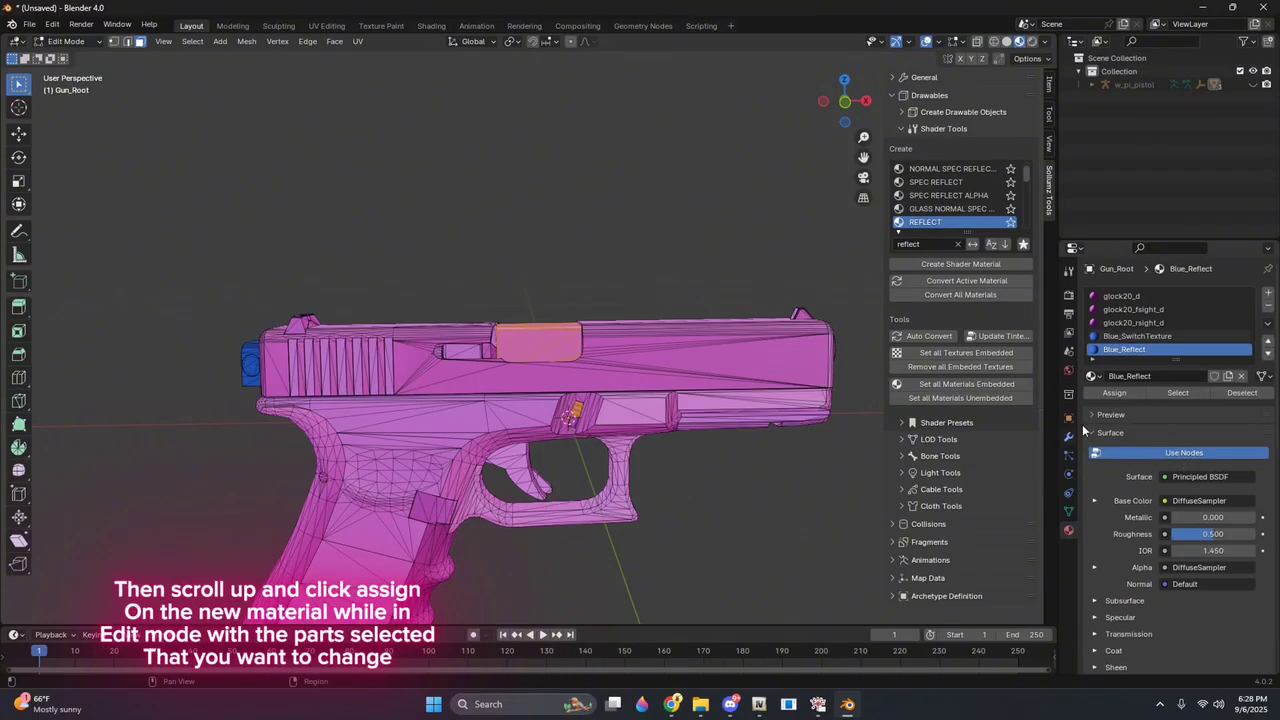
Assign Blue_Reflect to the slide cutout and release parts, then select the whole pistol in Object Mode
{"action": "left_click", "coordinate": [1111, 392]}
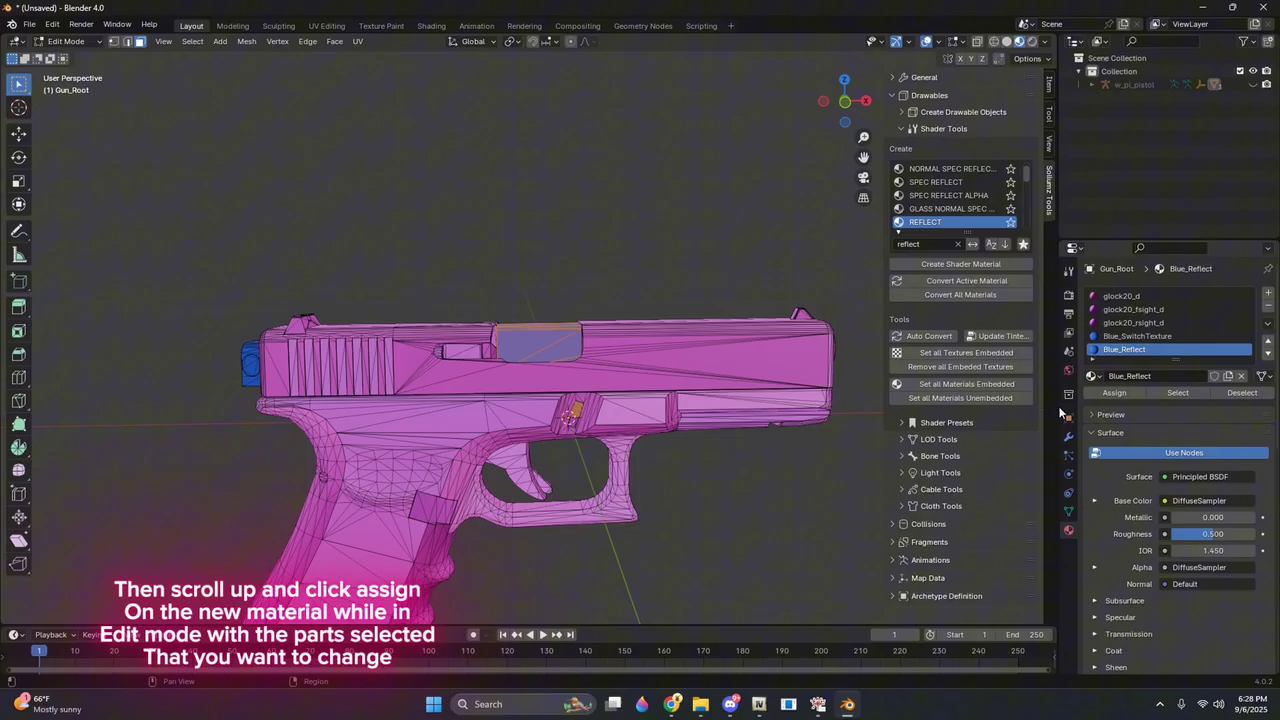
{"action": "key", "text": "Tab"}
{"action": "middle_click_drag", "start_coordinate": [322, 407], "coordinate": [613, 449]}
{"action": "key", "text": "a"}
{"action": "middle_click_drag", "start_coordinate": [740, 250], "coordinate": [676, 271]}
{"action": "left_click", "coordinate": [1252, 85]}
{"action": "left_click", "coordinate": [660, 258]}
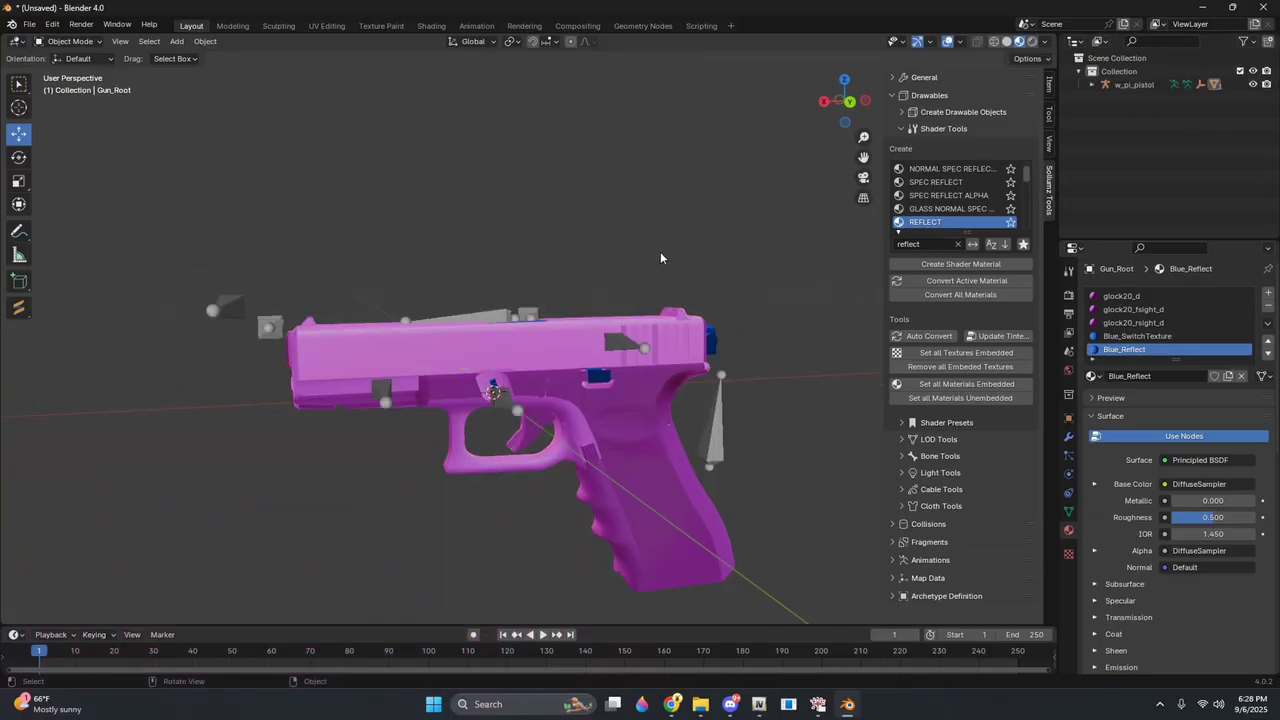
{"action": "key", "text": "a"}
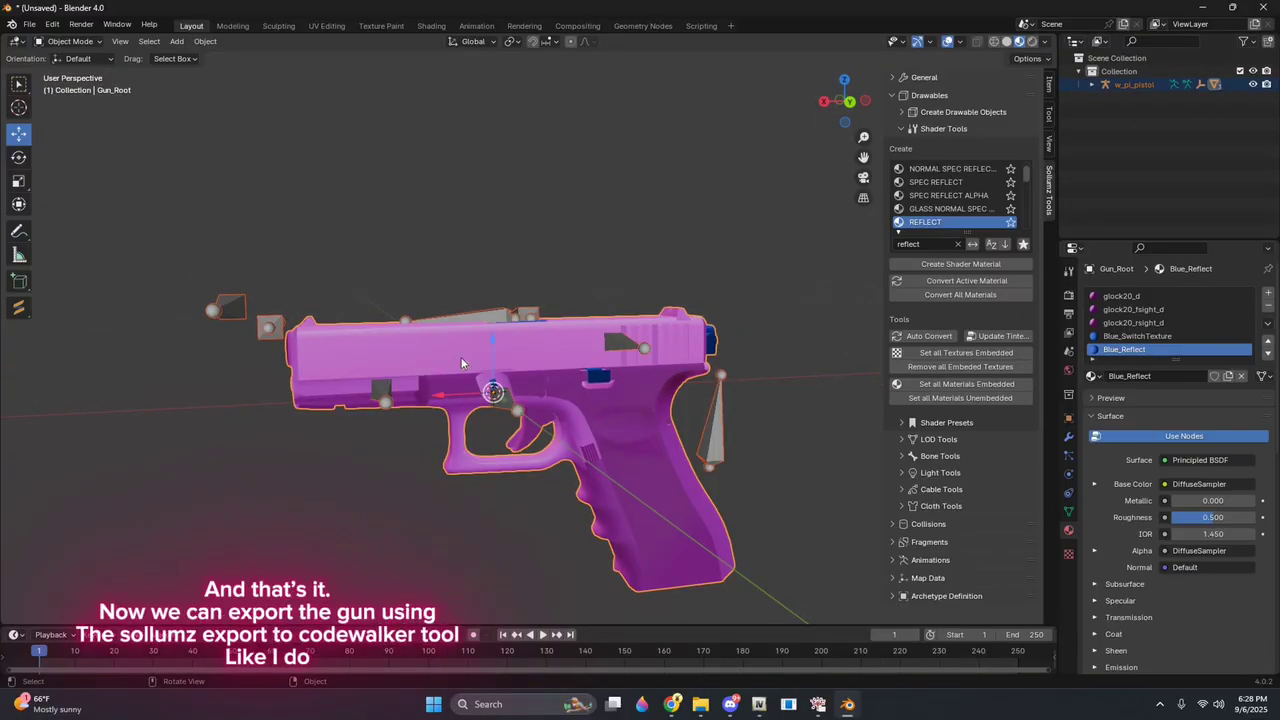
Export the pistol as CodeWalker XML into xml to codewalker/.export and close the Info Log
{"action": "left_click", "coordinate": [910, 96]}
{"action": "left_click", "coordinate": [920, 77]}
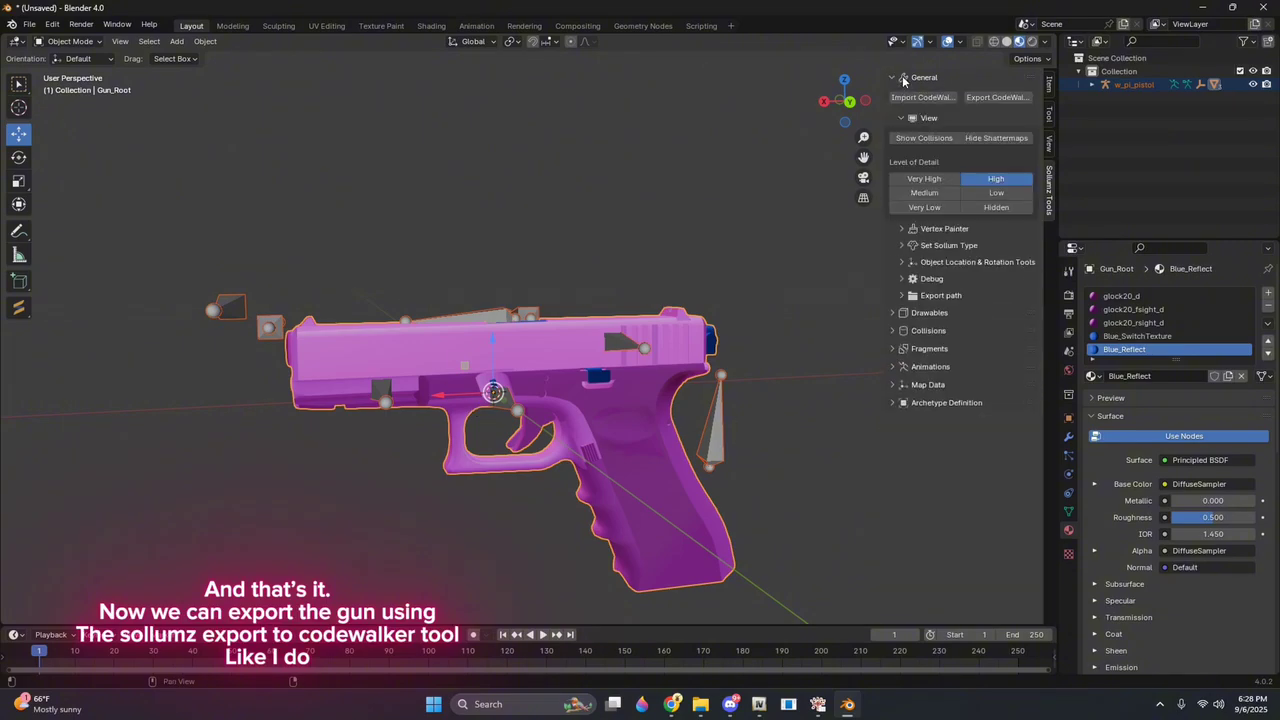
{"action": "left_click", "coordinate": [998, 98]}
{"action": "scroll", "coordinate": [422, 381], "scroll_direction": "down", "scroll_amount": 3}
{"action": "left_click", "coordinate": [474, 474]}
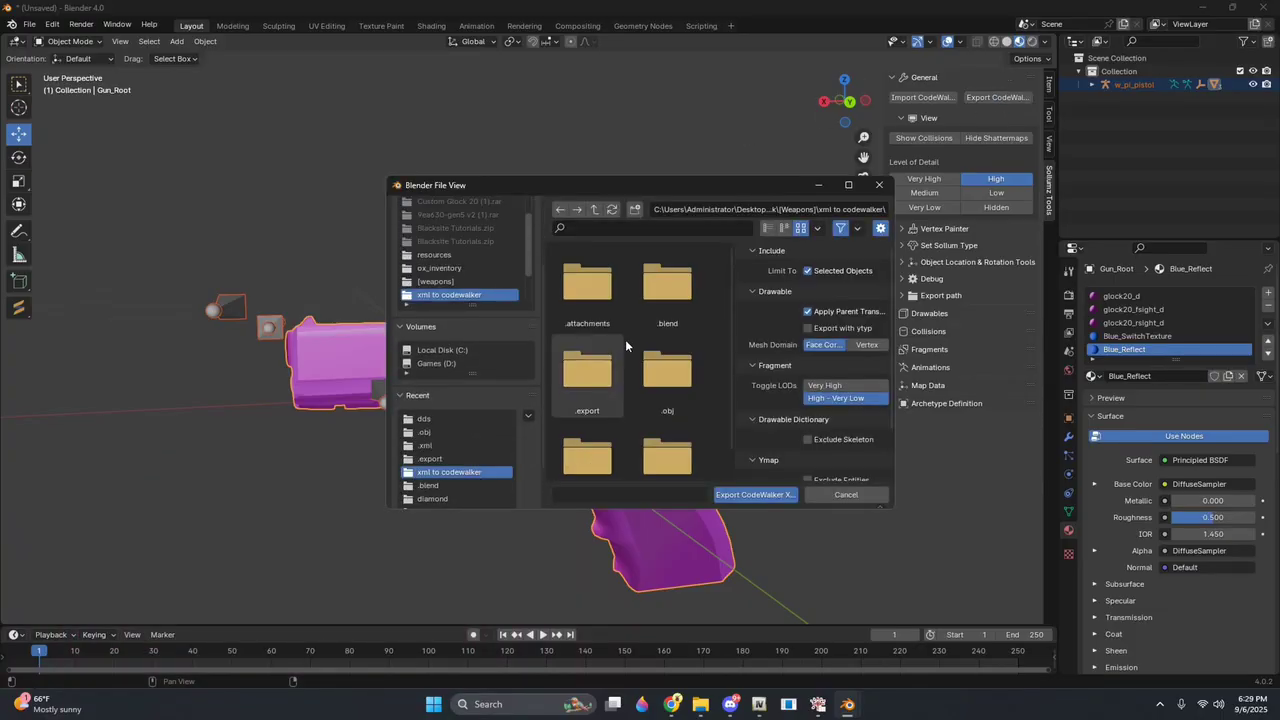
{"action": "double_click", "coordinate": [598, 352]}
{"action": "left_click", "coordinate": [756, 495]}
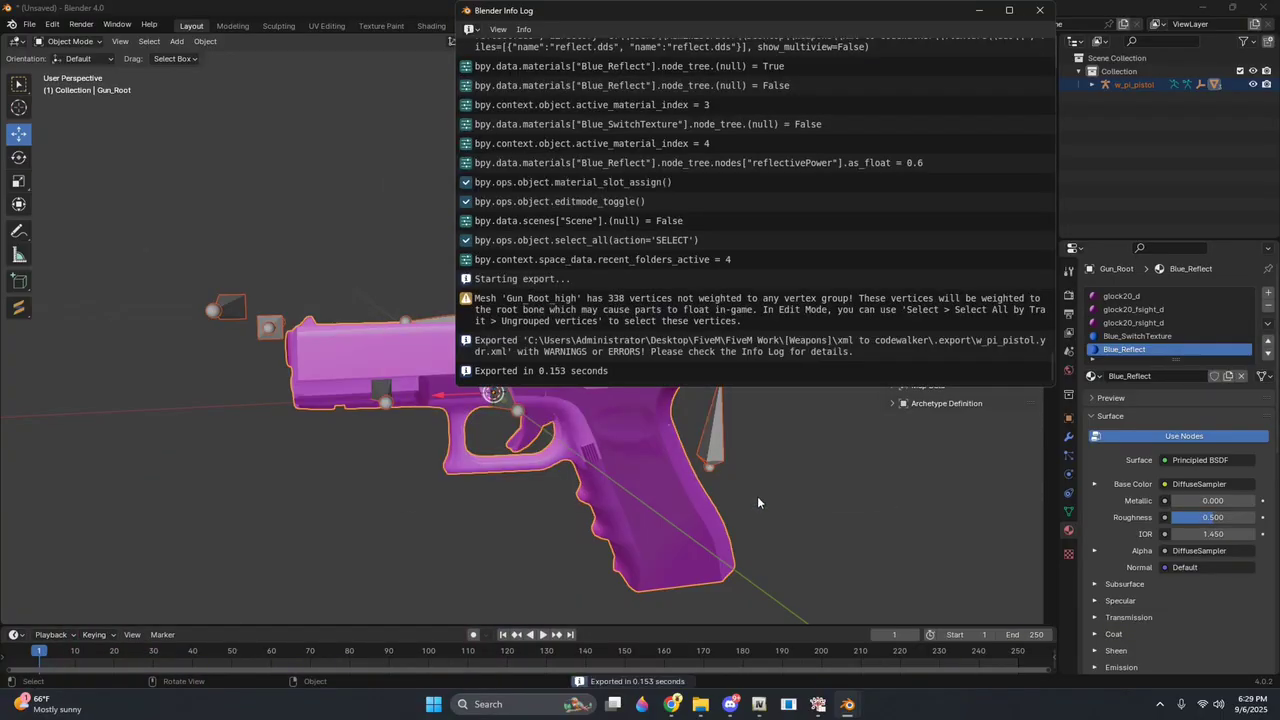
{"action": "left_click", "coordinate": [1040, 10]}
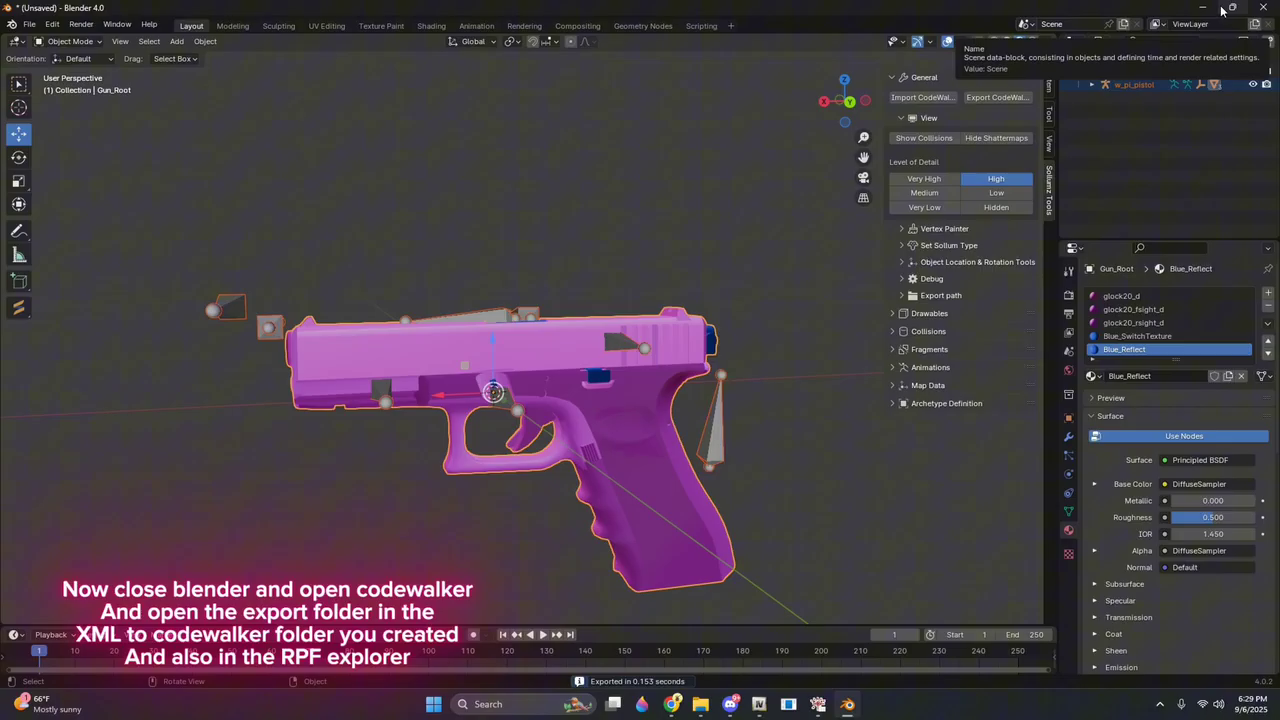
Close Blender and drag w_pi_pistol.ydr.xml from .export into RPF Explorer to produce w_pi_pistol.ydr
{"action": "left_click", "coordinate": [1263, 7]}
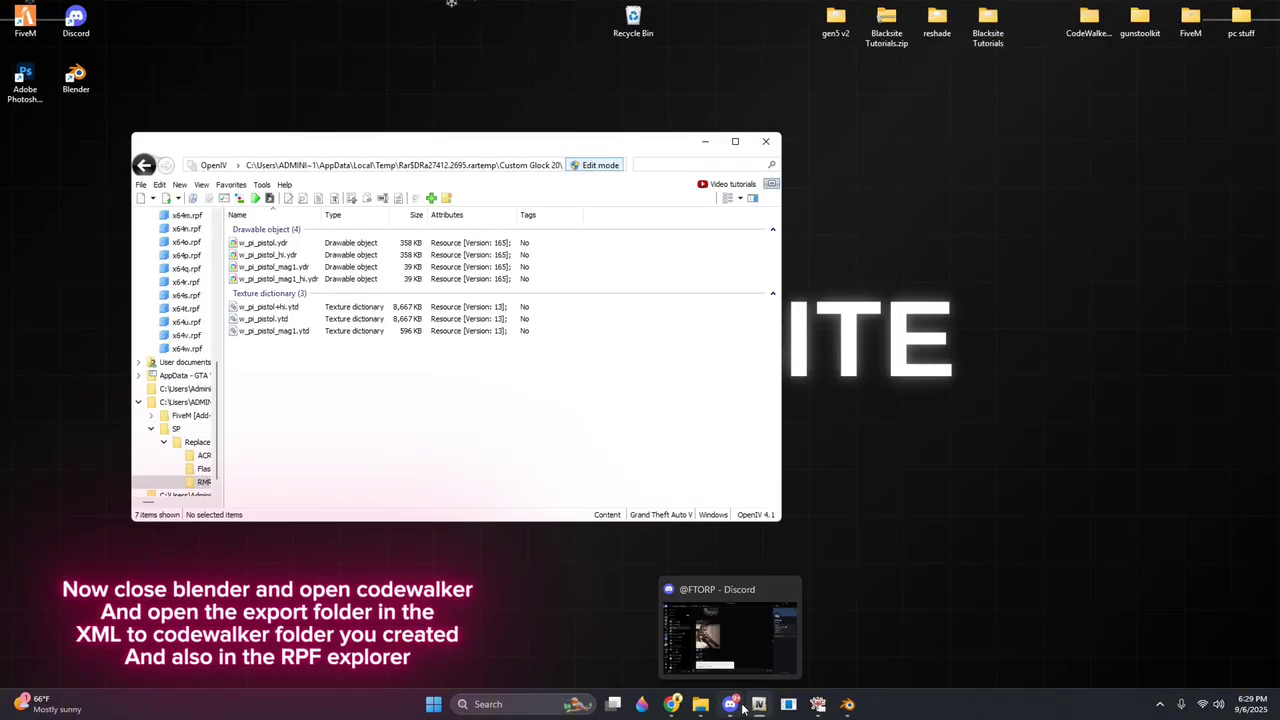
{"action": "left_click", "coordinate": [822, 706]}
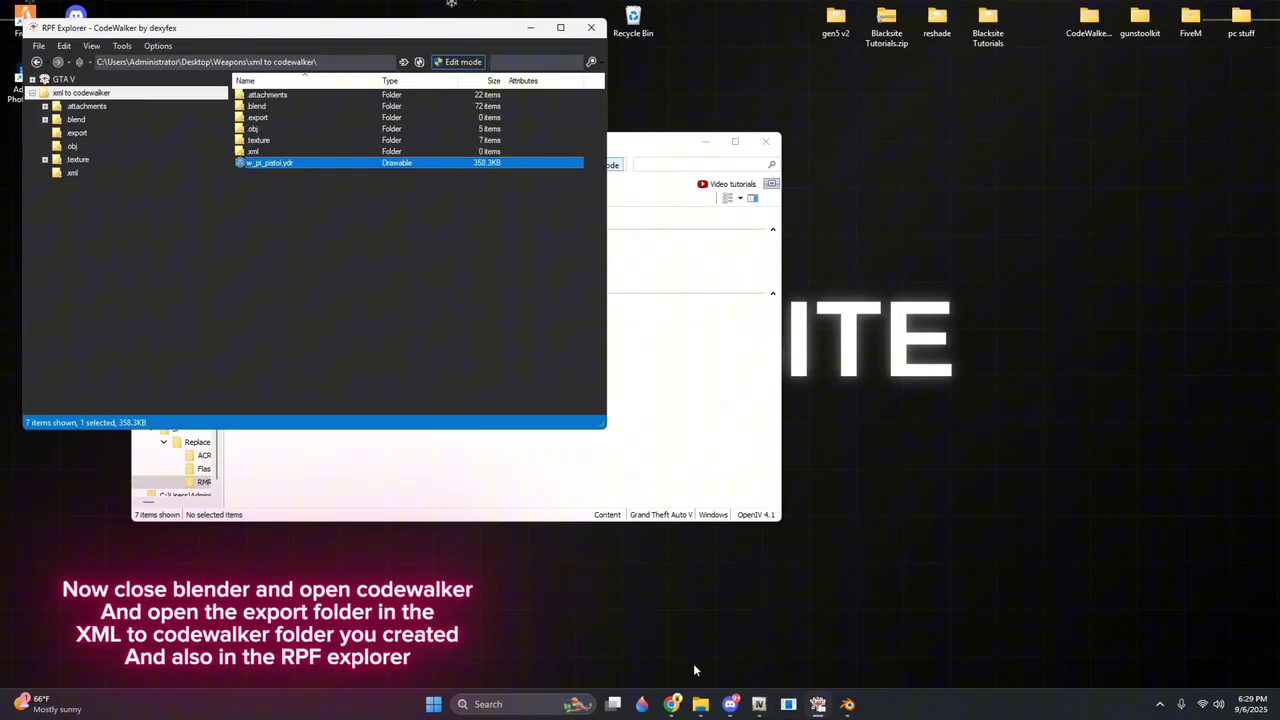
{"action": "left_click", "coordinate": [699, 705]}
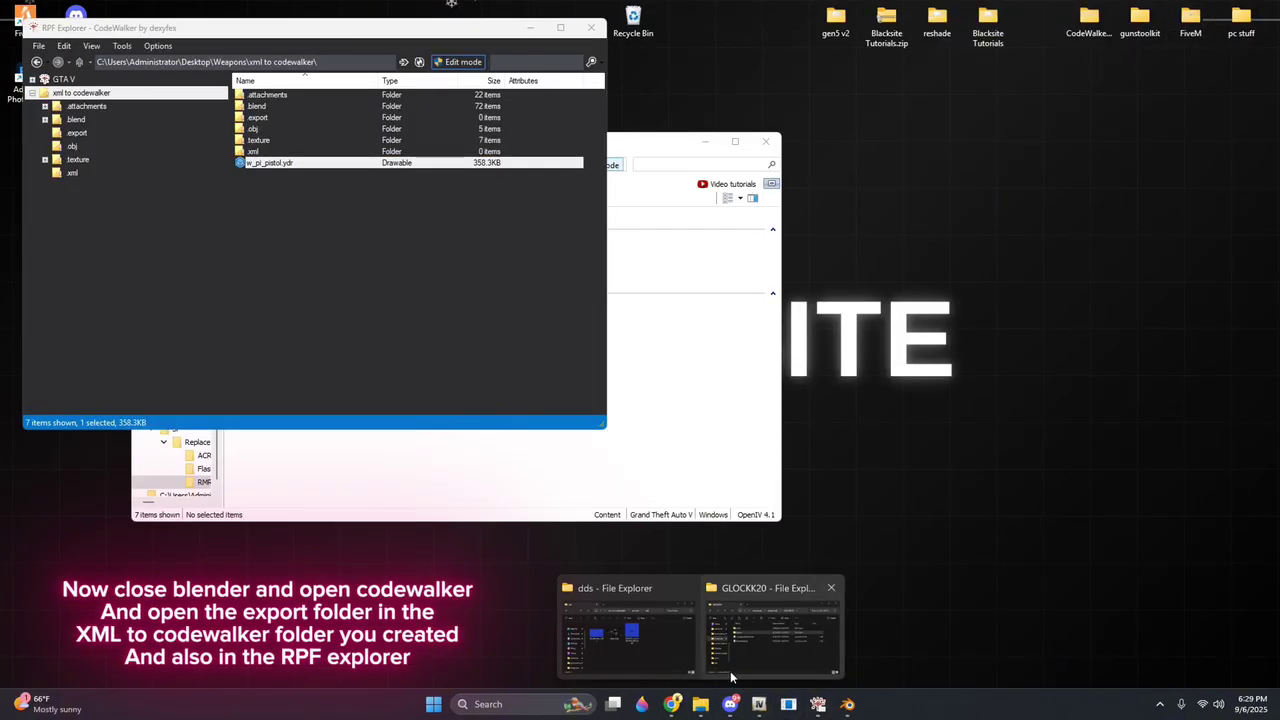
{"action": "left_click", "coordinate": [660, 626]}
{"action": "left_click", "coordinate": [853, 144]}
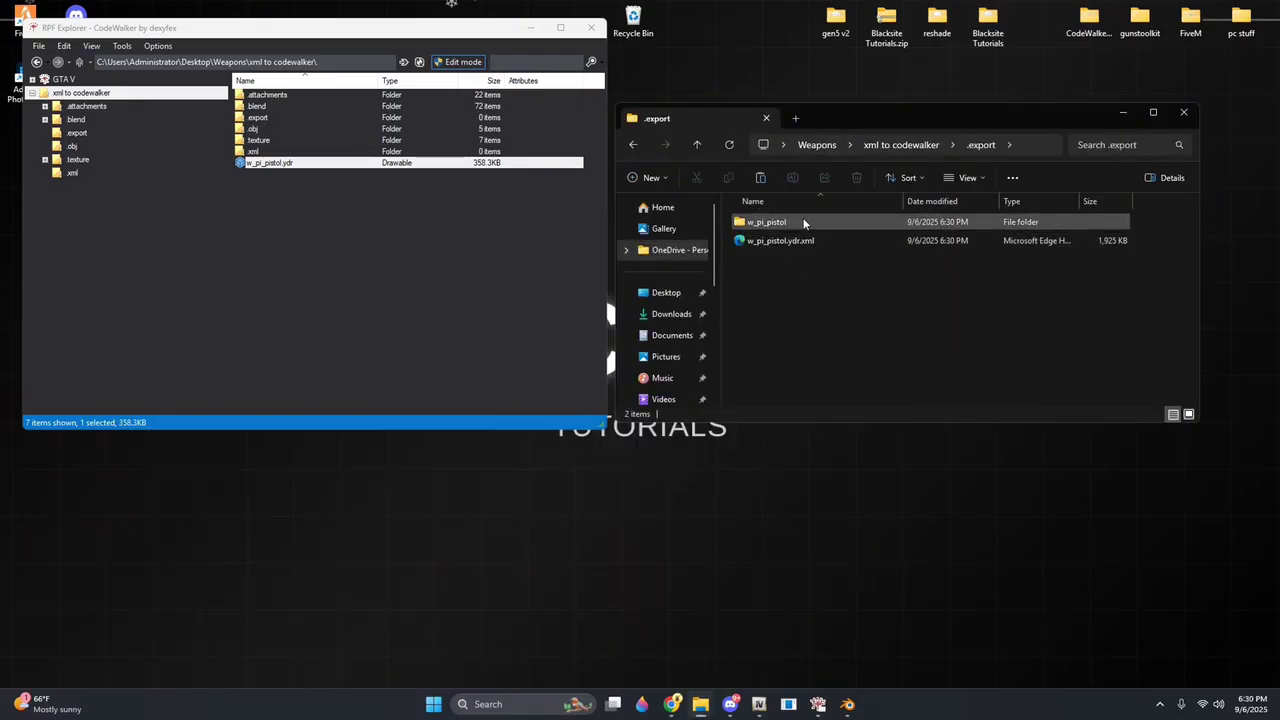
{"action": "double_click", "coordinate": [288, 116]}
{"action": "left_click_drag", "start_coordinate": [790, 241], "coordinate": [408, 125]}
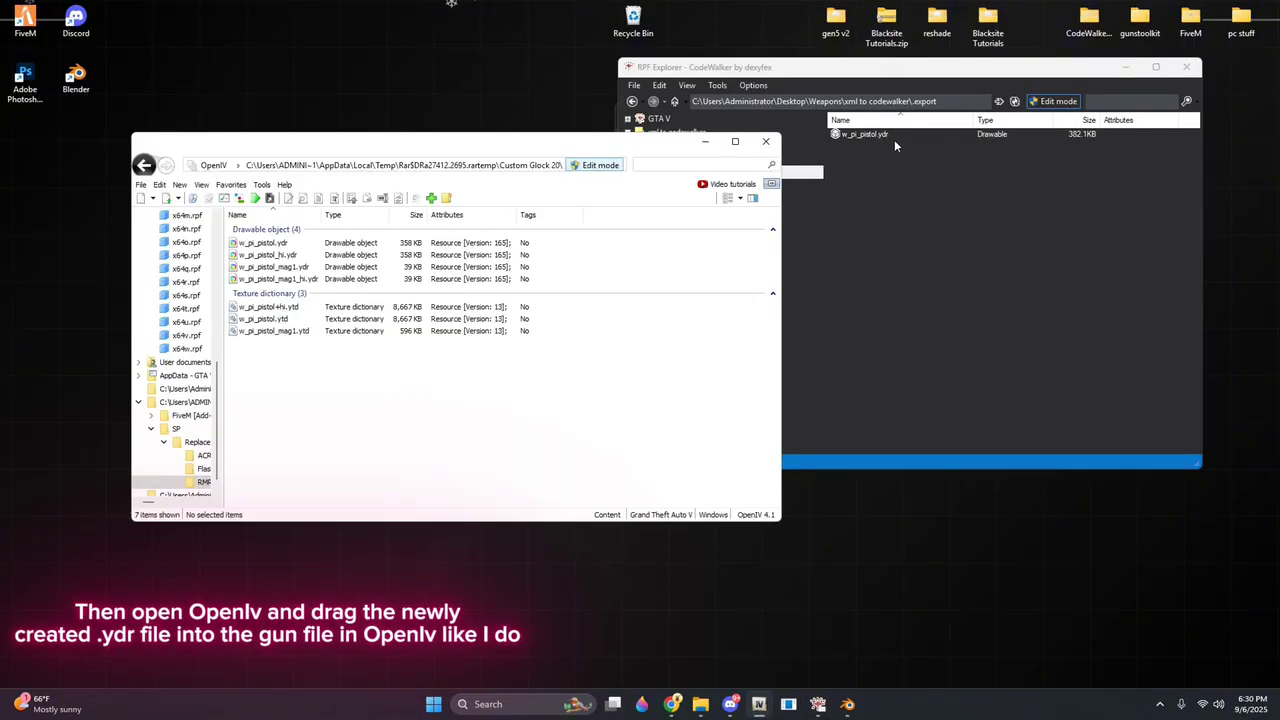
Bring the new w_pi_pistol.ydr into OpenIV and open w_pi_pistol.ytd in the texture editor
{"action": "left_click", "coordinate": [893, 134]}
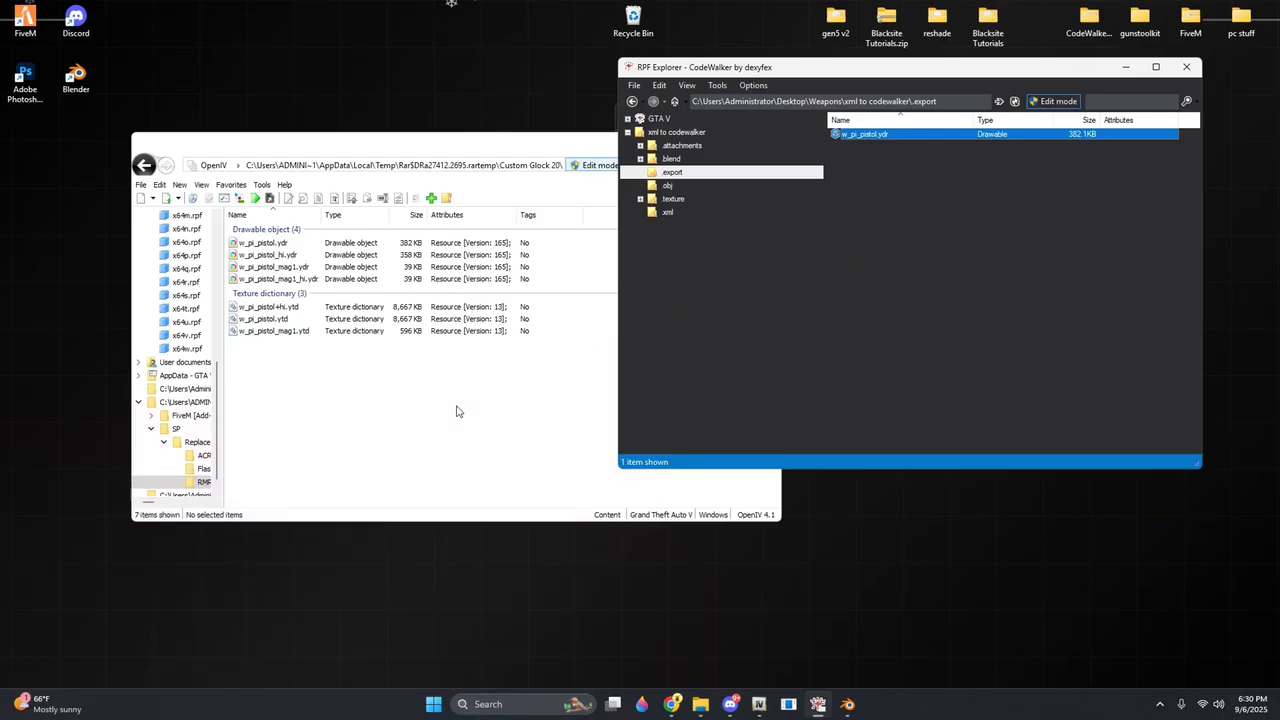
{"action": "left_click", "coordinate": [294, 320]}
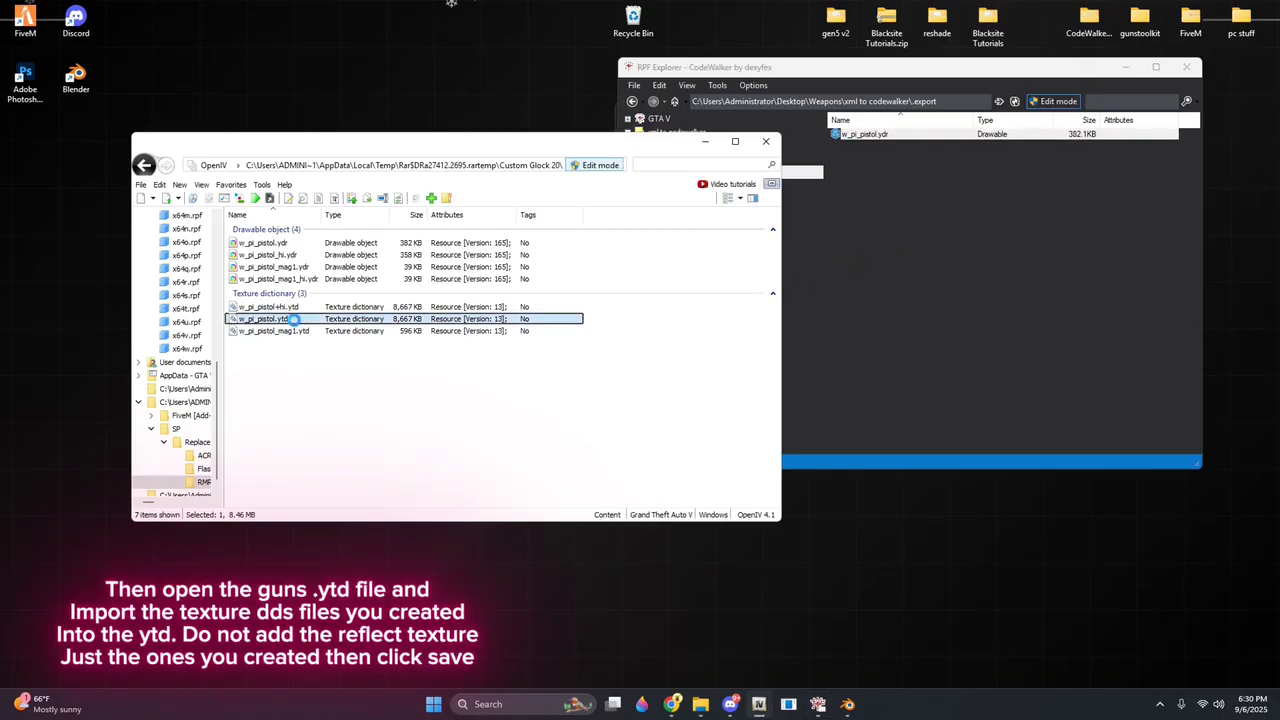
{"action": "double_click", "coordinate": [294, 320]}
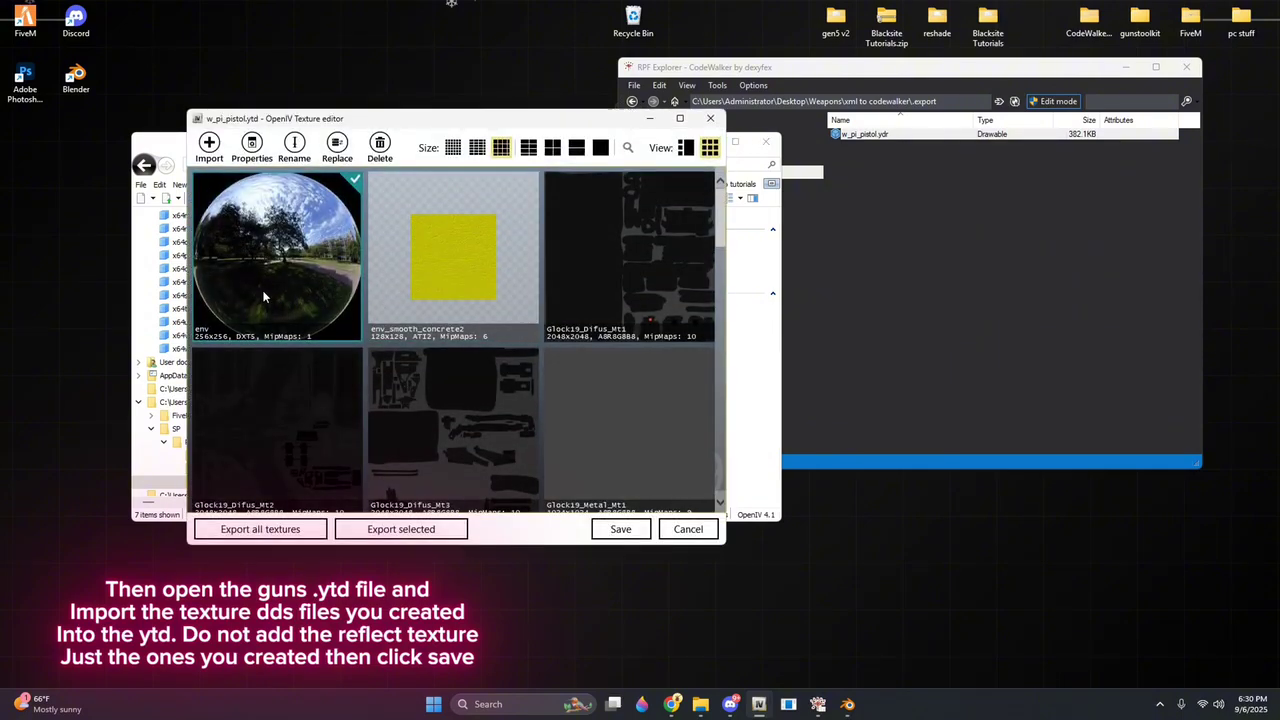
Import BlueTexture_1.dds and the blue switch diffuse texture into w_pi_pistol.ytd and save
{"action": "left_click", "coordinate": [209, 143]}
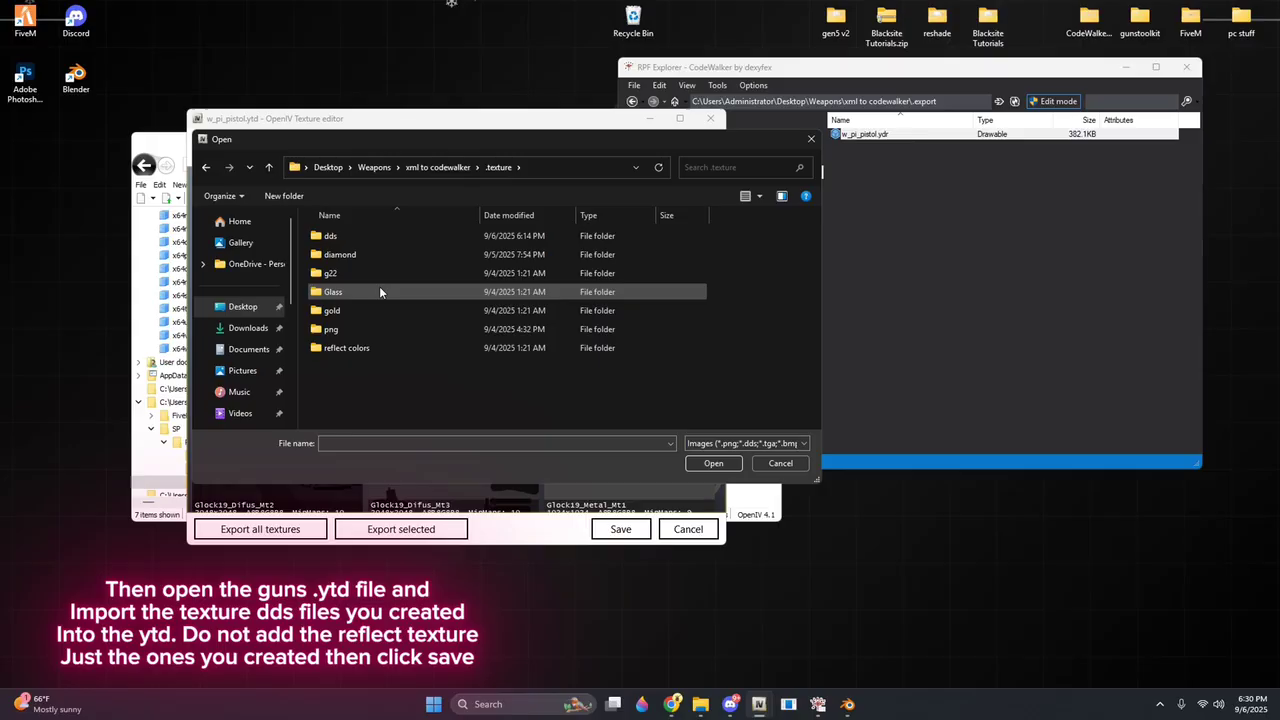
{"action": "double_click", "coordinate": [340, 236]}
{"action": "left_click", "coordinate": [358, 262]}
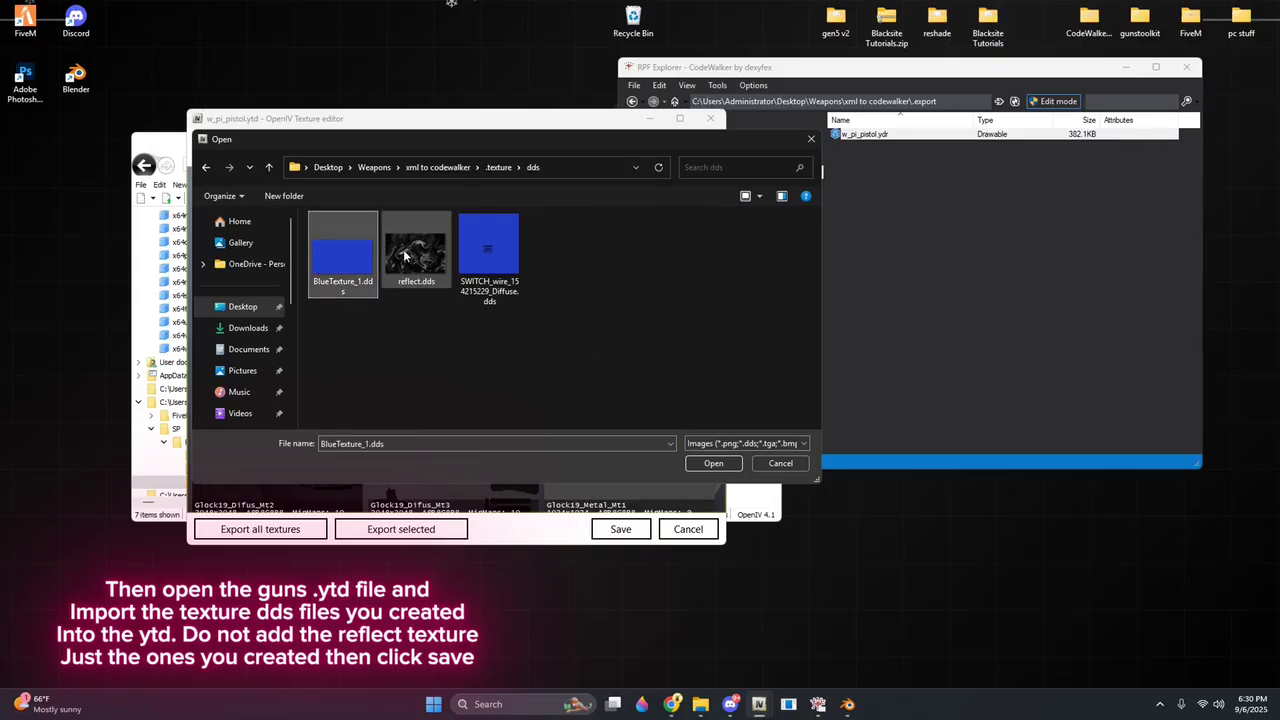
{"action": "left_click", "coordinate": [489, 268], "text": "ctrl"}
{"action": "left_click", "coordinate": [698, 462]}
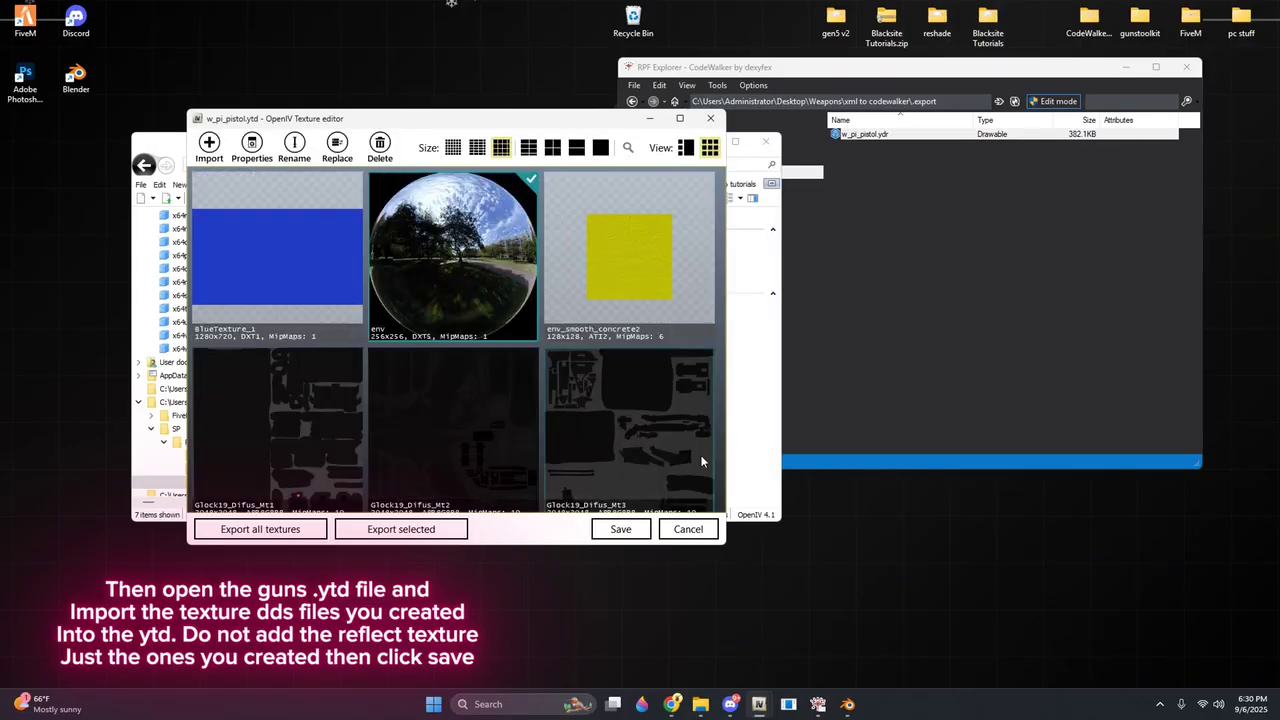
{"action": "left_click", "coordinate": [620, 529]}
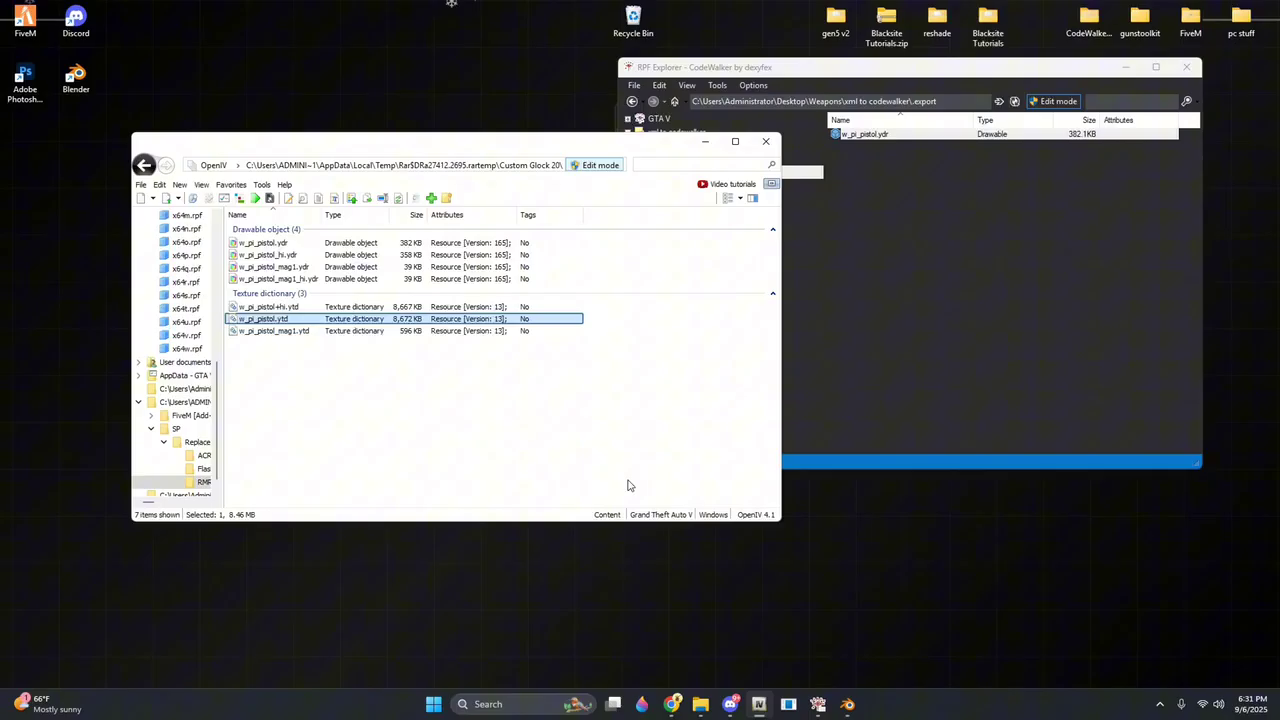
View w_pi_pistol.ydr full-screen in OpenIV's Model Viewer and rotate it to a side view
{"action": "double_click", "coordinate": [273, 243]}
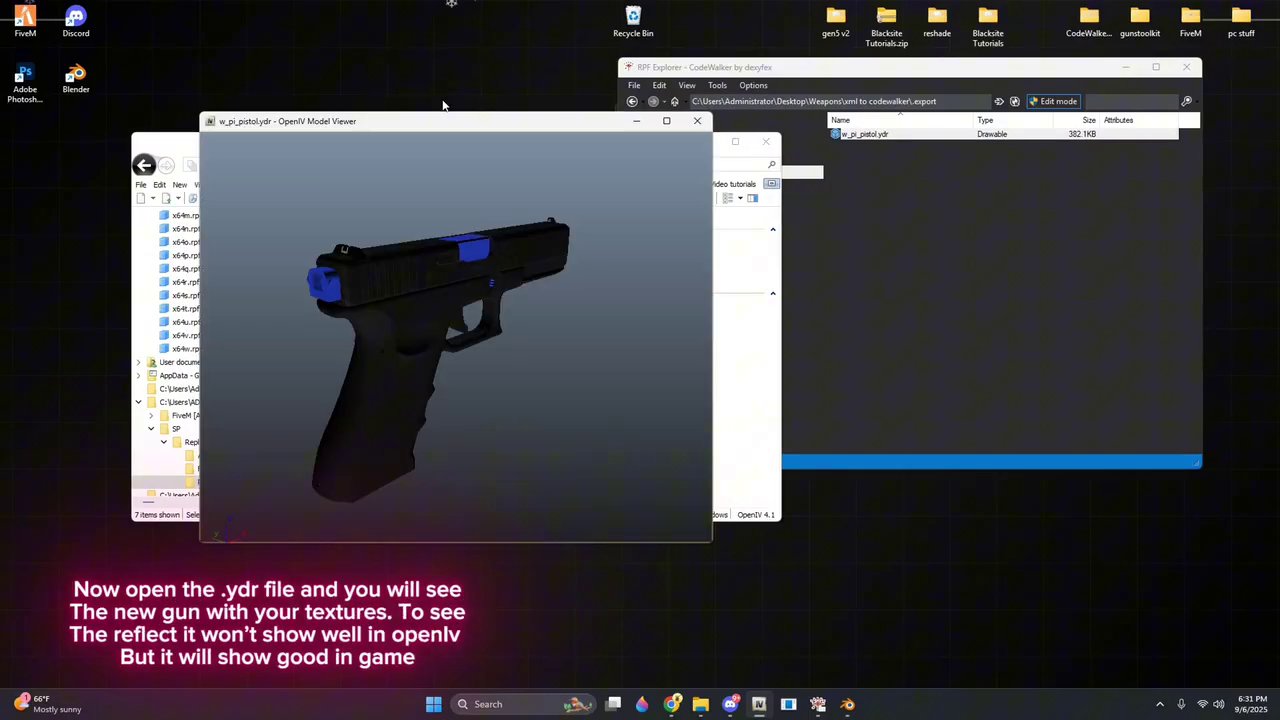
{"action": "left_click", "coordinate": [667, 121]}
{"action": "left_click_drag", "start_coordinate": [463, 224], "coordinate": [361, 336]}
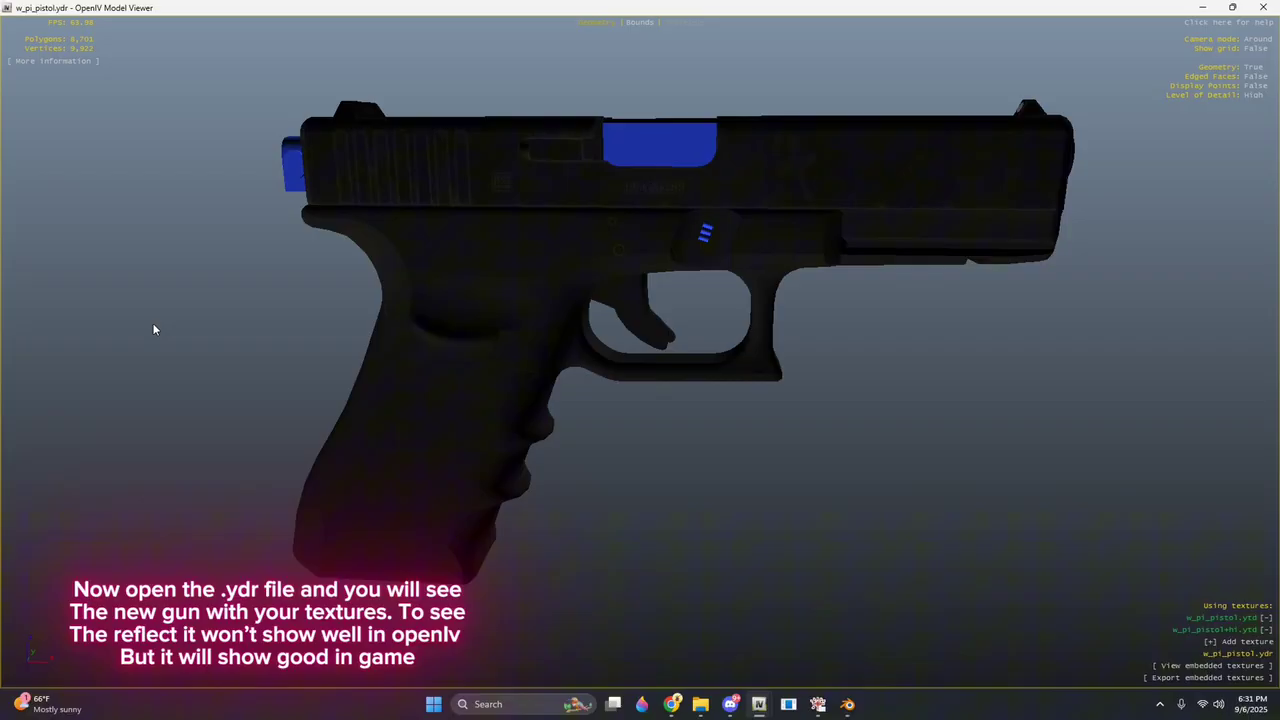
{"action": "left_click_drag", "start_coordinate": [153, 329], "coordinate": [846, 309]}
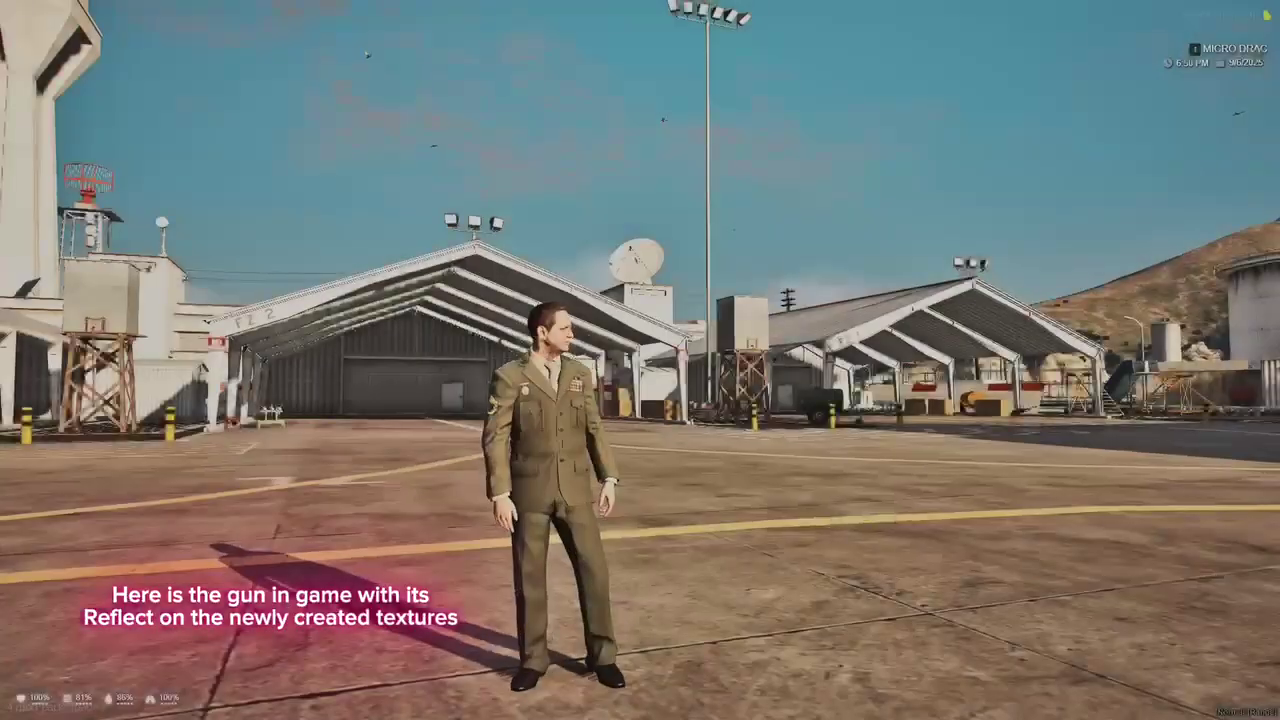
Equip the G20 Blue Switch pistol from the FiveM inventory
{"action": "key", "text": "Tab"}
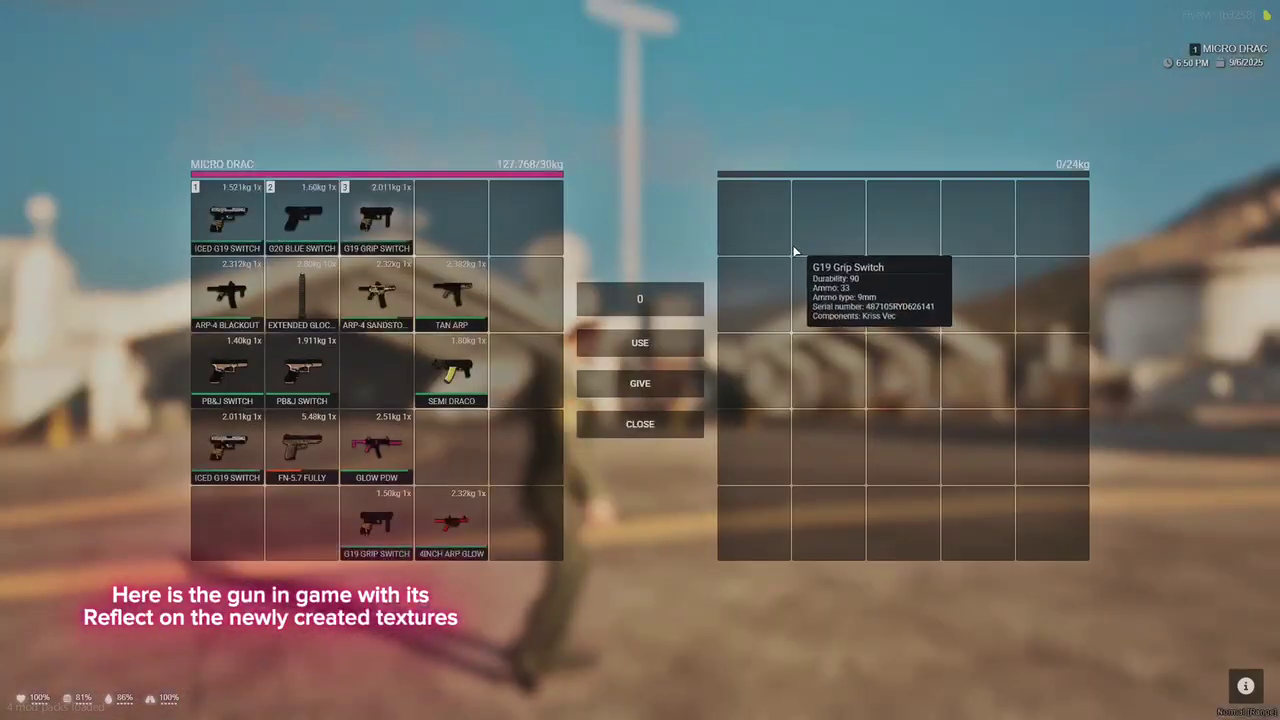
{"action": "right_click", "coordinate": [295, 224]}
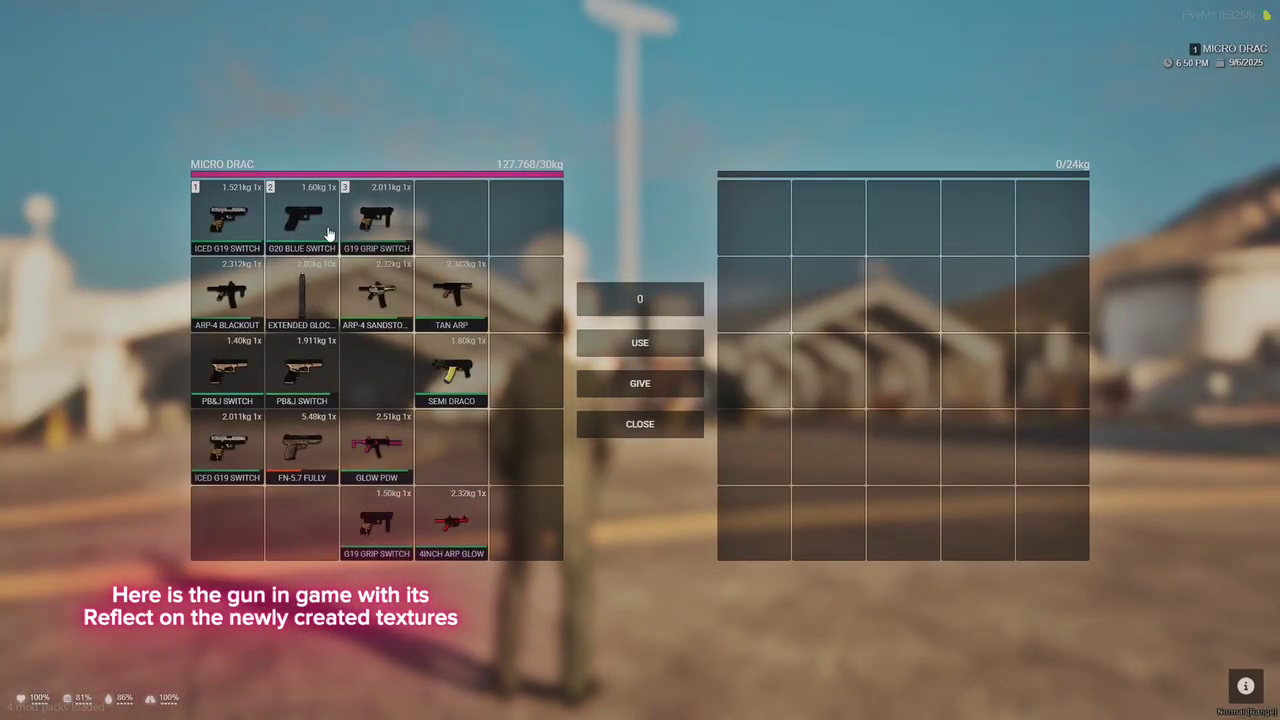
{"action": "double_click", "coordinate": [328, 233]}
Reload and fire the pistol in first- and third-person views, then bring up the command input
{"action": "key", "text": "v"}
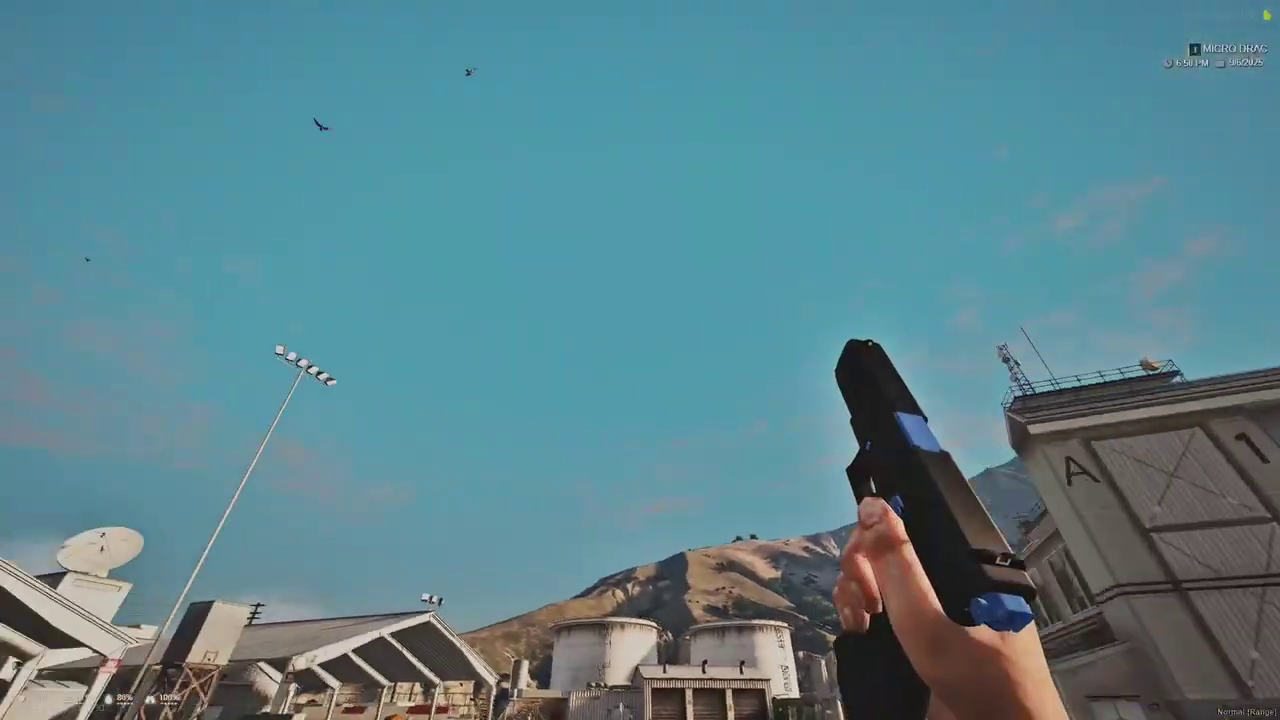
{"action": "key", "text": "r"}
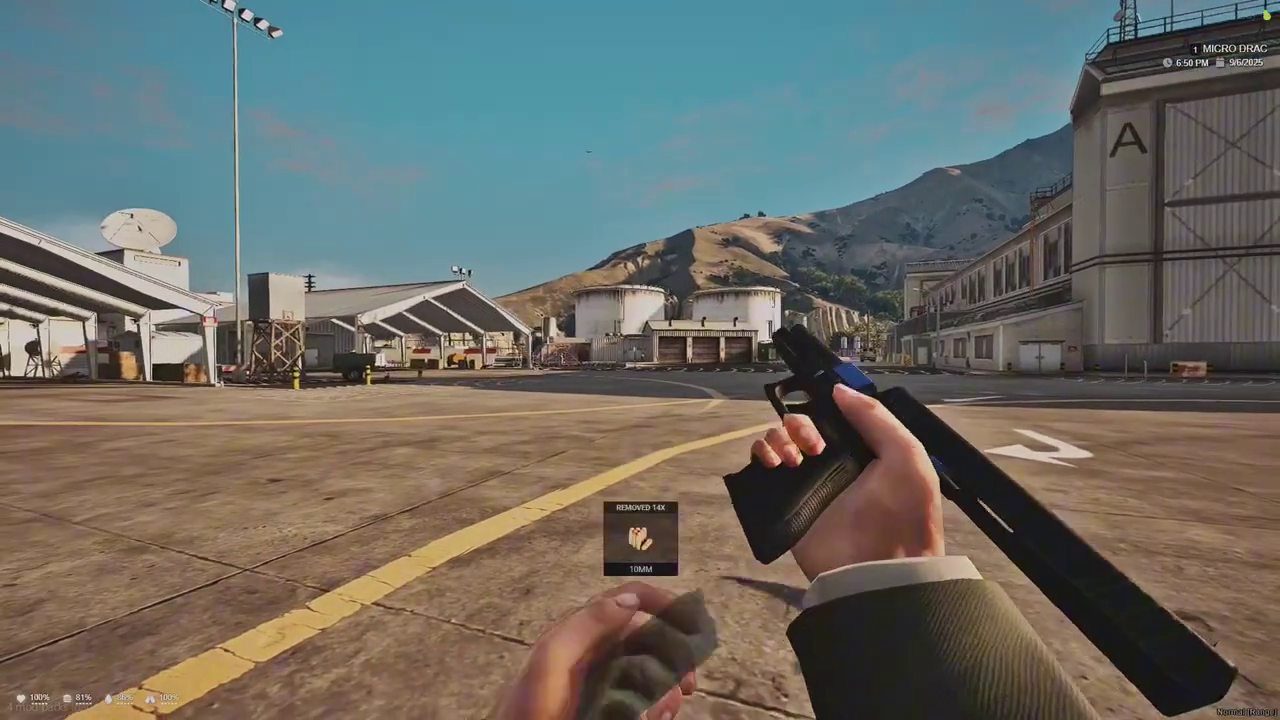
{"action": "key", "text": "v"}
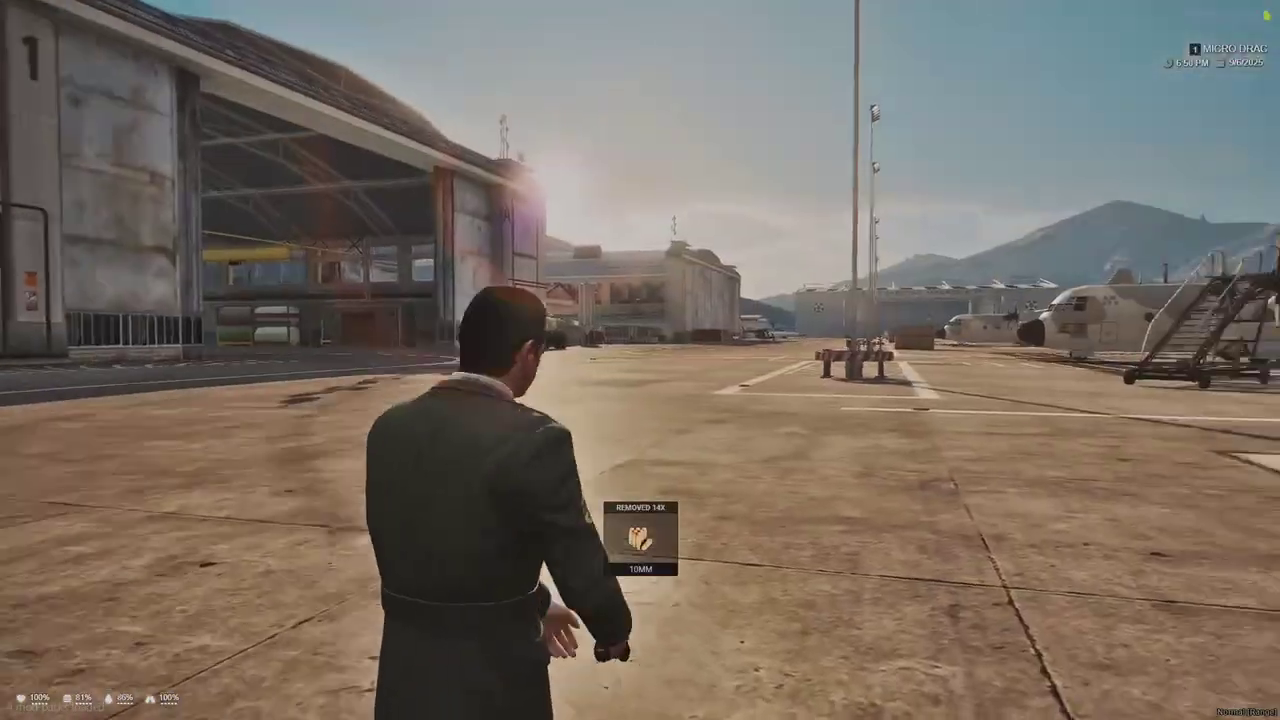
{"action": "left_click", "coordinate": [640, 360]}
{"action": "left_click", "coordinate": [640, 360]}
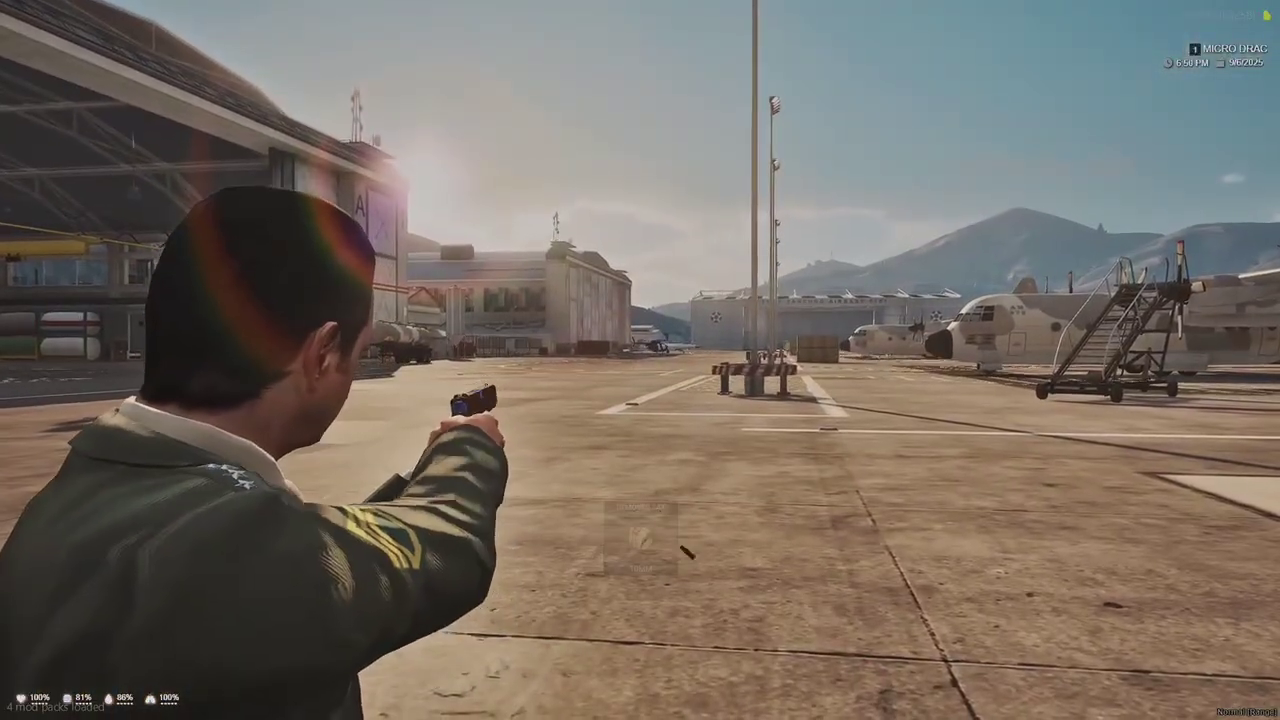
{"action": "key", "text": "r"}
{"action": "key", "text": "t"}
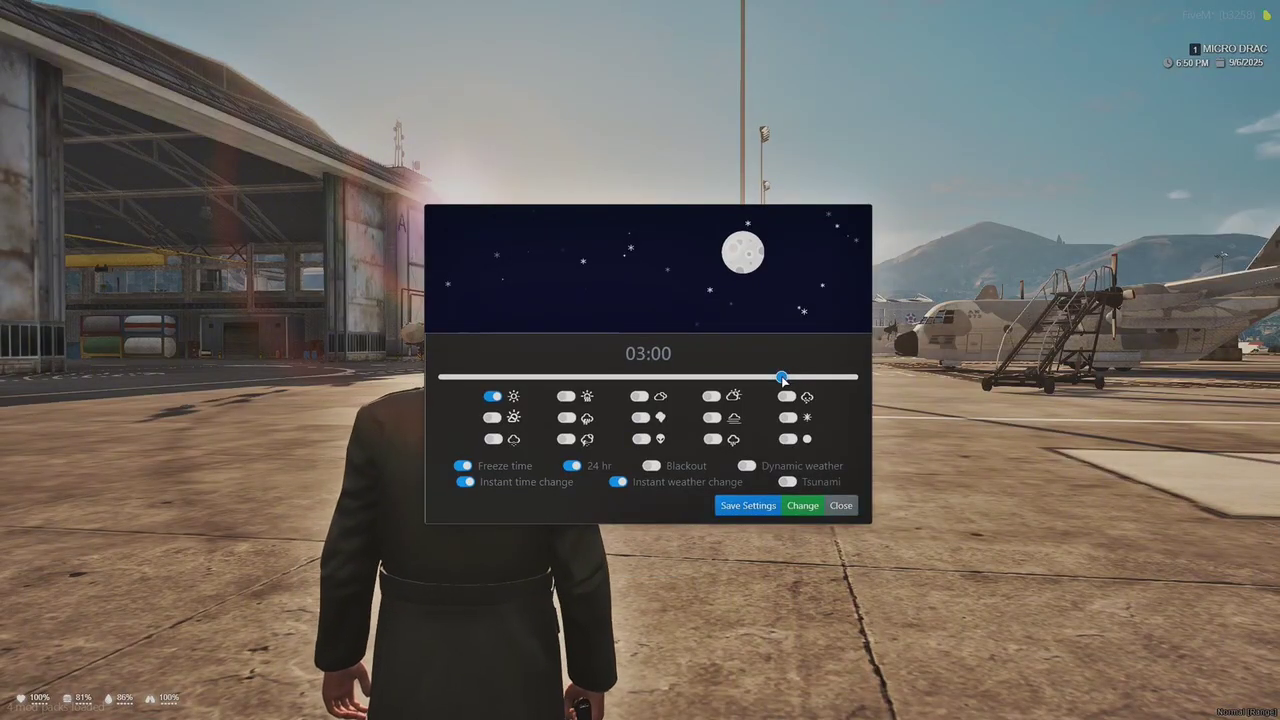
Apply the 03:00 night time and view the held blue pistol in first person
{"action": "left_click", "coordinate": [803, 505]}
{"action": "key", "text": "v"}
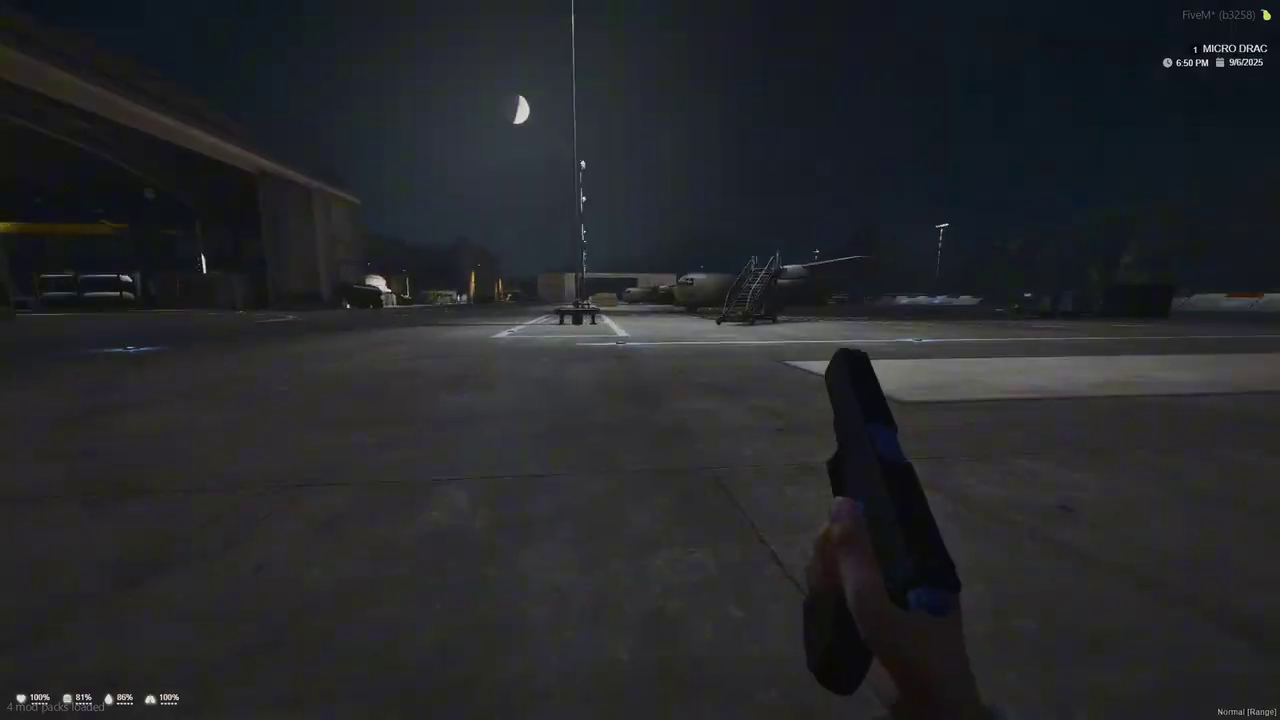